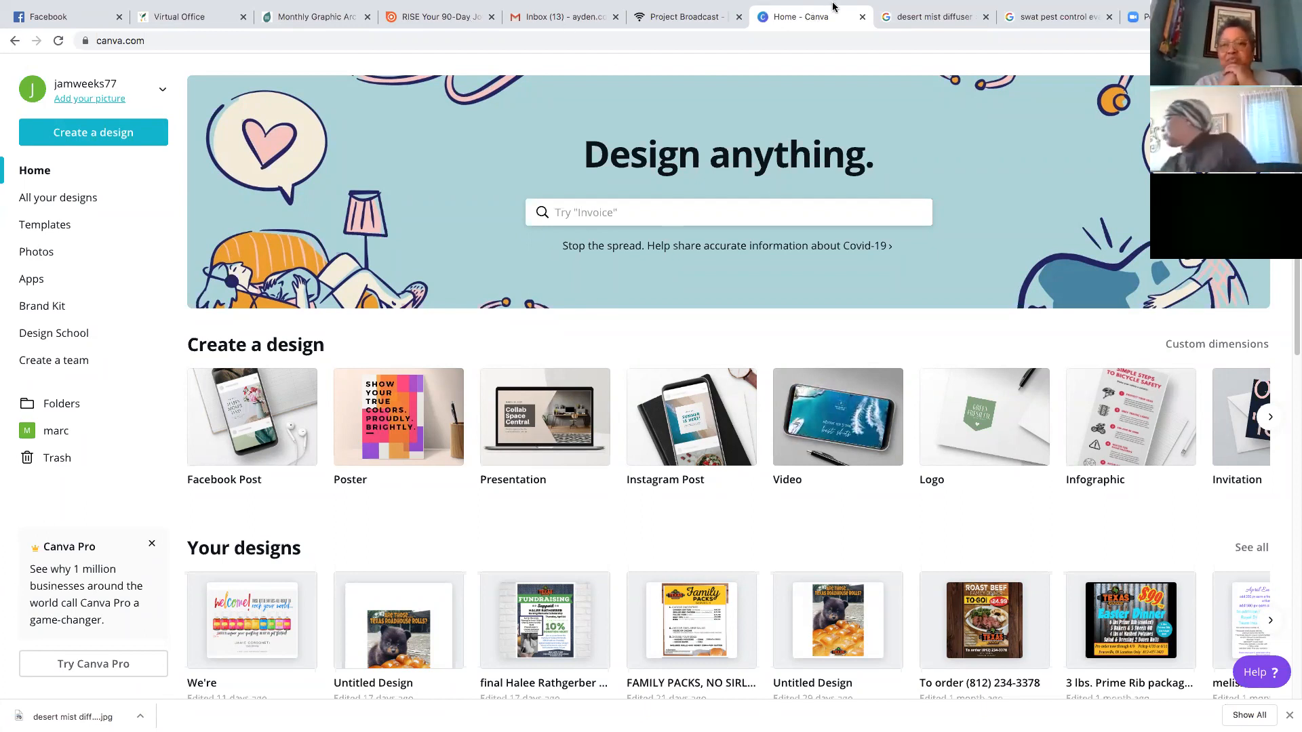
Pick Facebook Post from the Create a design list to start a blank post
mouse_move(812, 10)
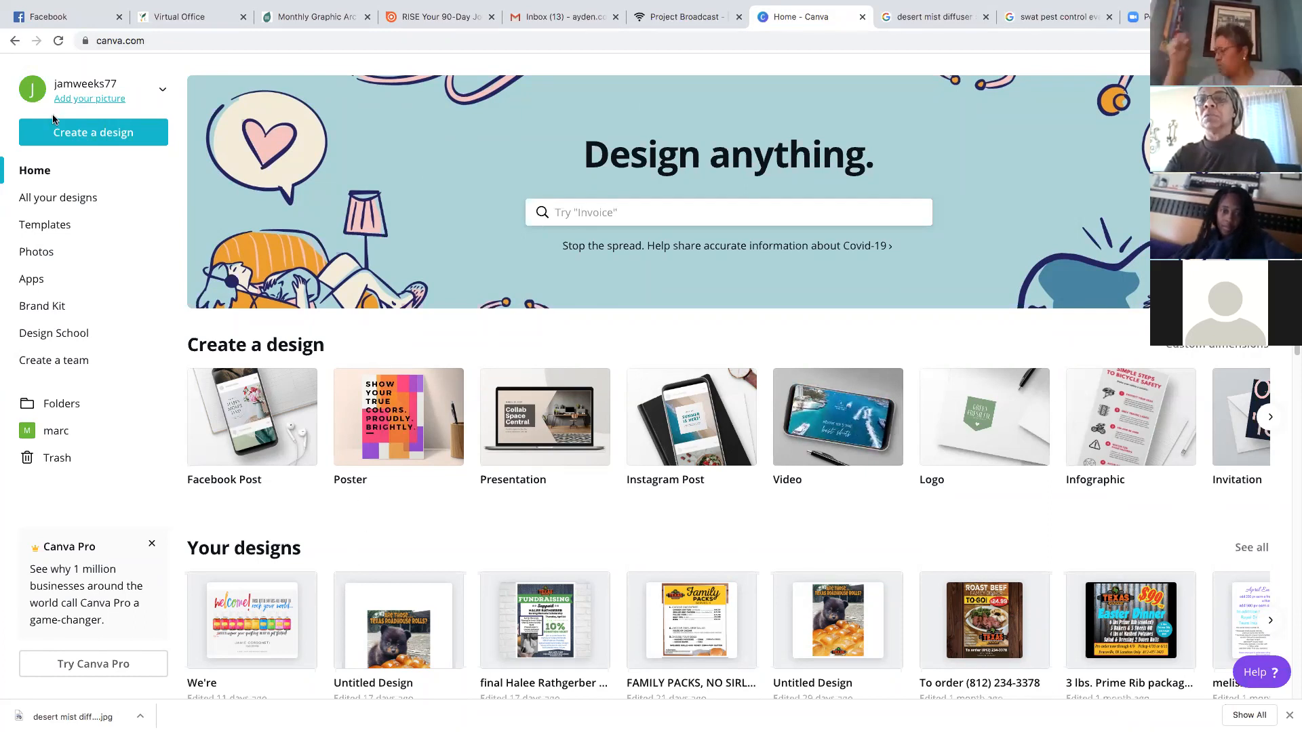
click(93, 140)
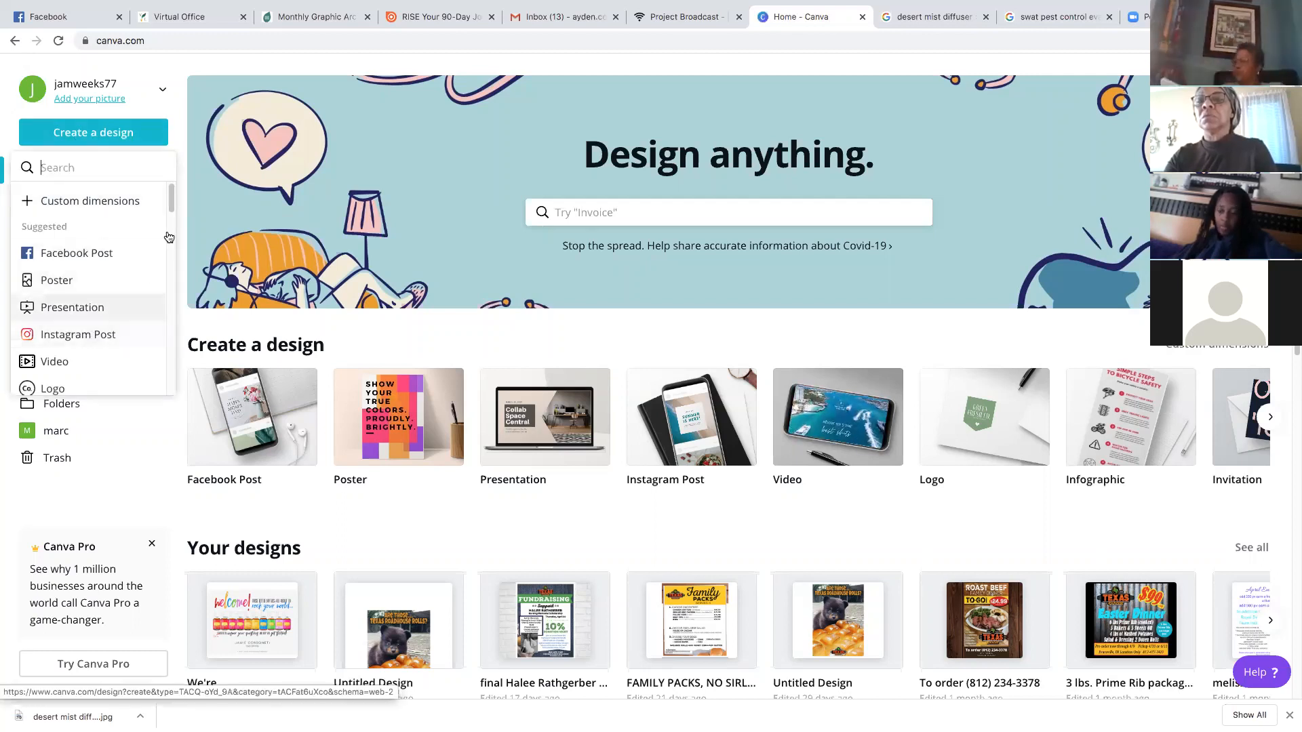
scroll(175, 234, down, 5)
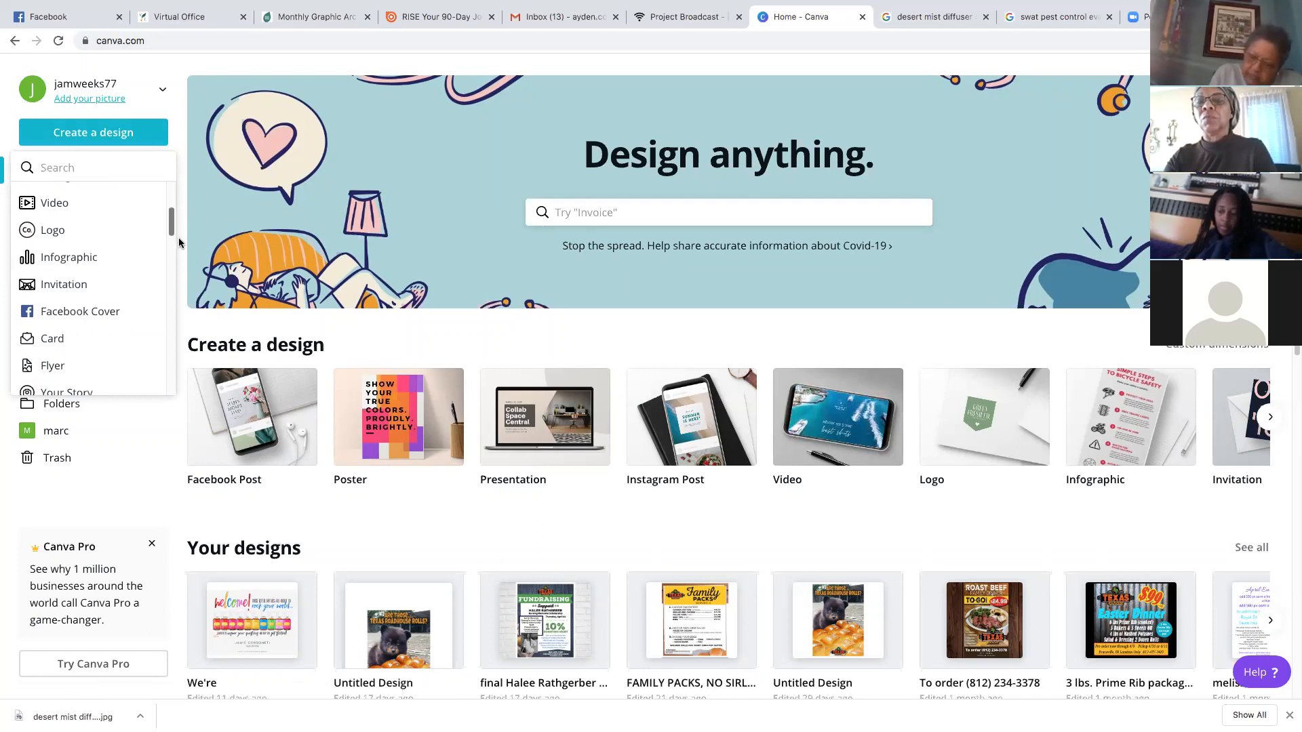
scroll(179, 238, up, 5)
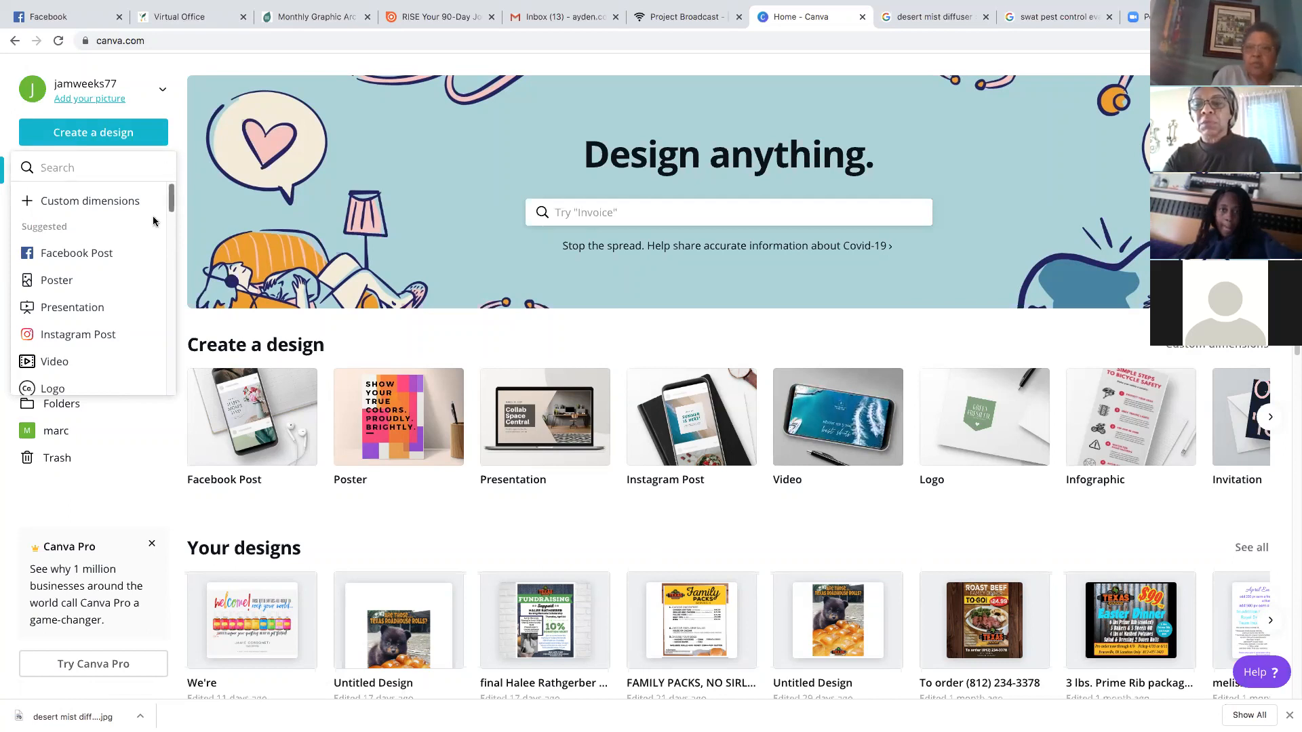
click(93, 254)
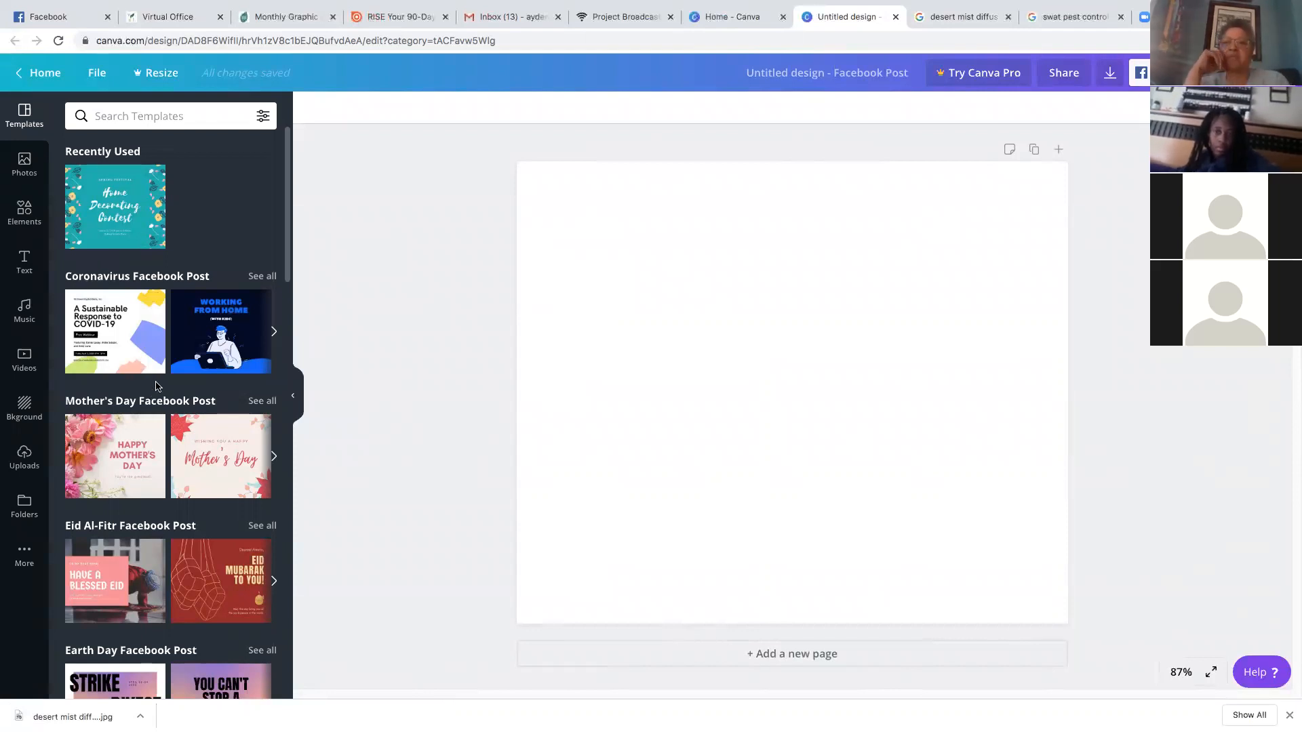
Browse the available Facebook Post templates in the Templates panel
scroll(156, 387, down, 3)
scroll(157, 380, down, 4)
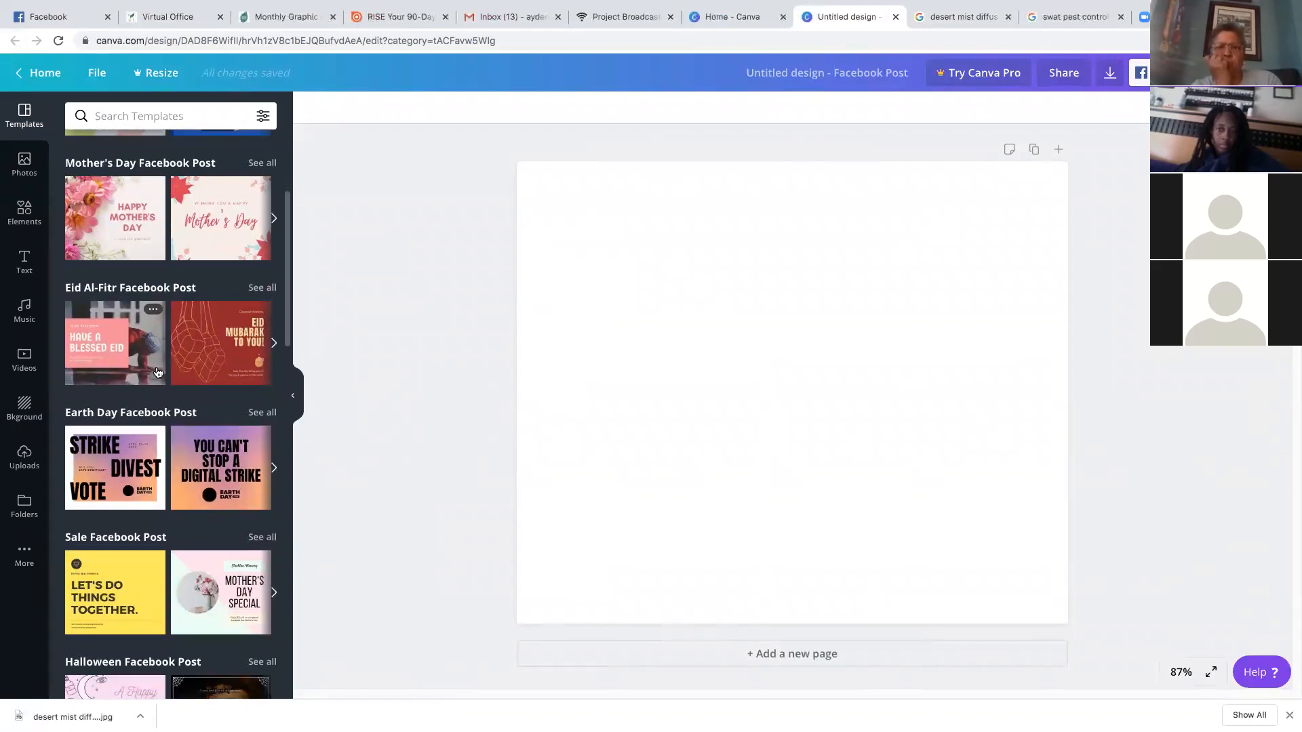
scroll(157, 379, down, 4)
scroll(173, 407, down, 7)
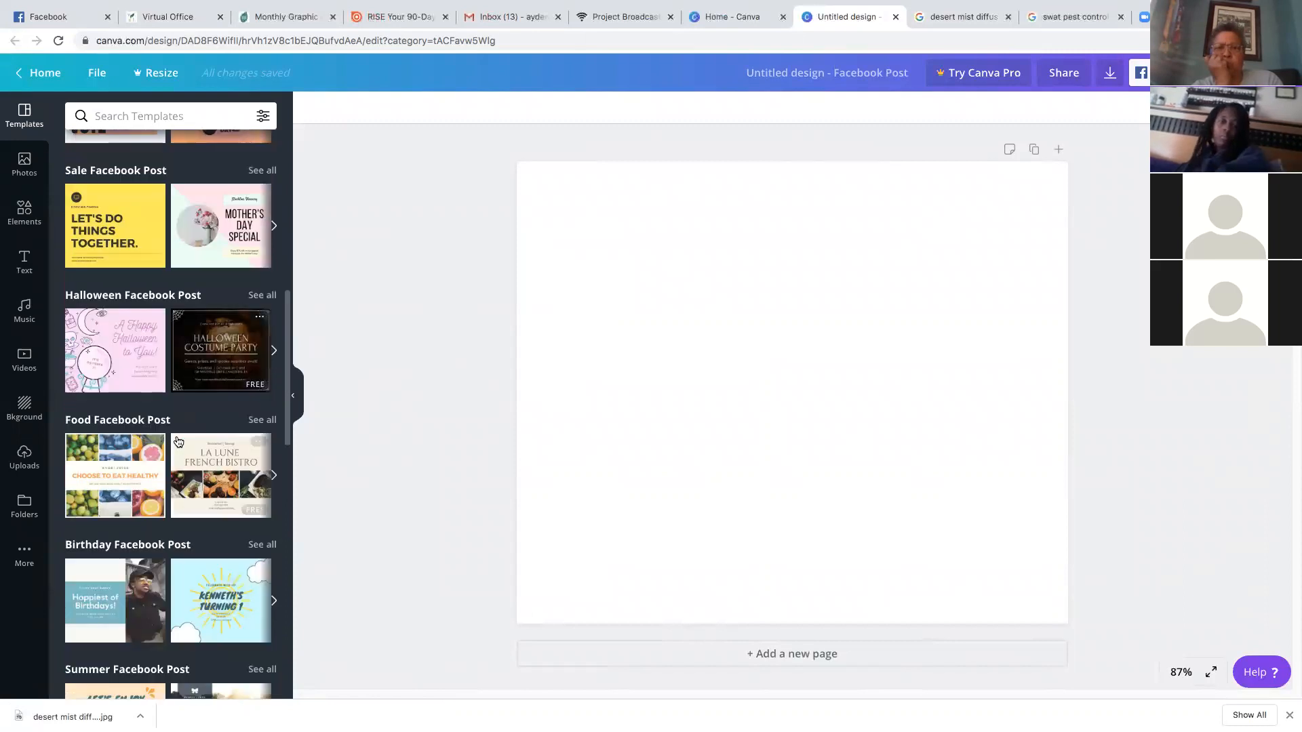
scroll(177, 442, down, 5)
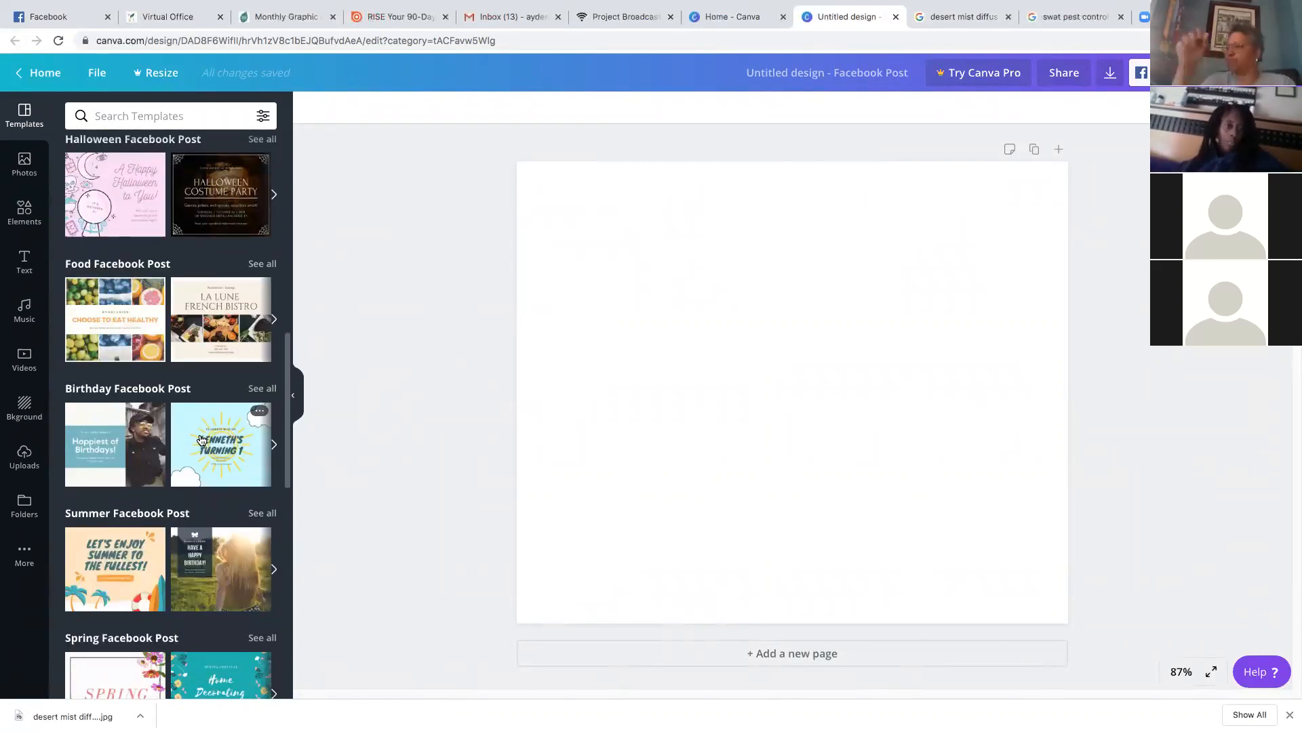
scroll(183, 393, up, 15)
scroll(183, 393, up, 5)
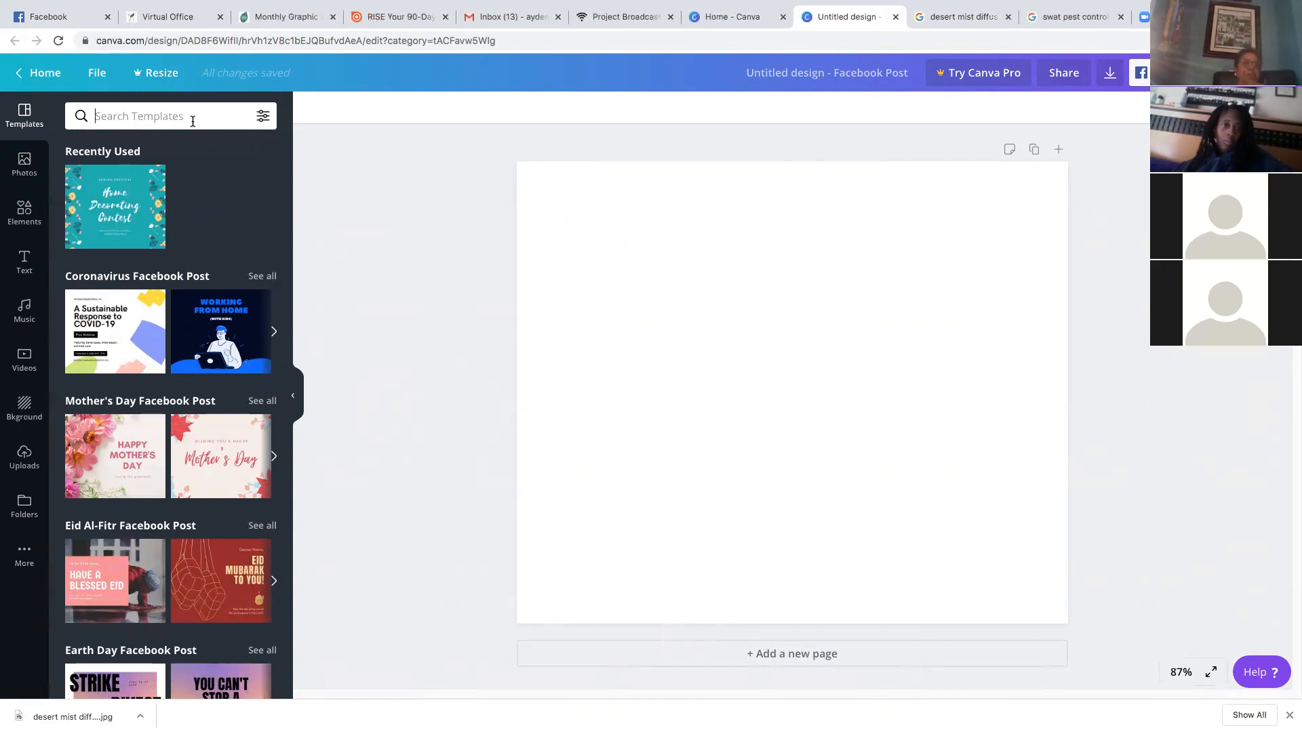
Search templates for 'spring' and apply the Home Decorating Contest template
text(spring)
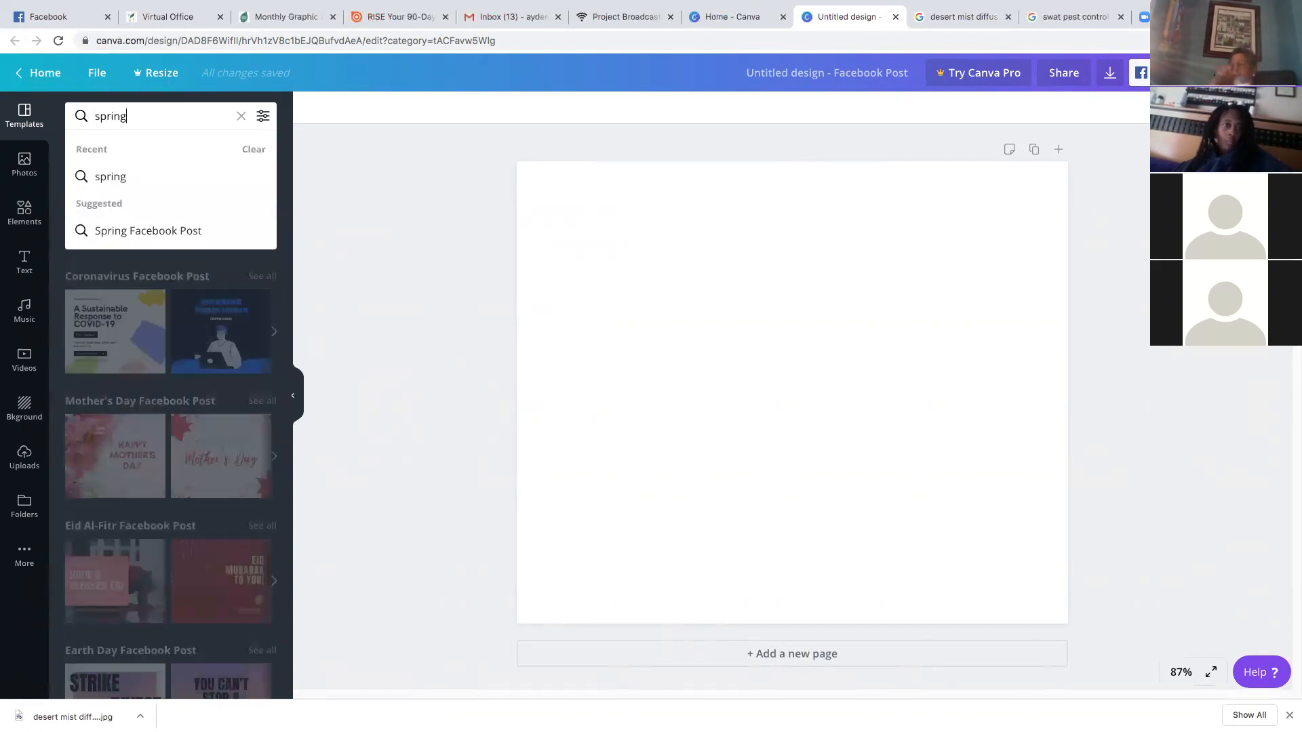
click(171, 176)
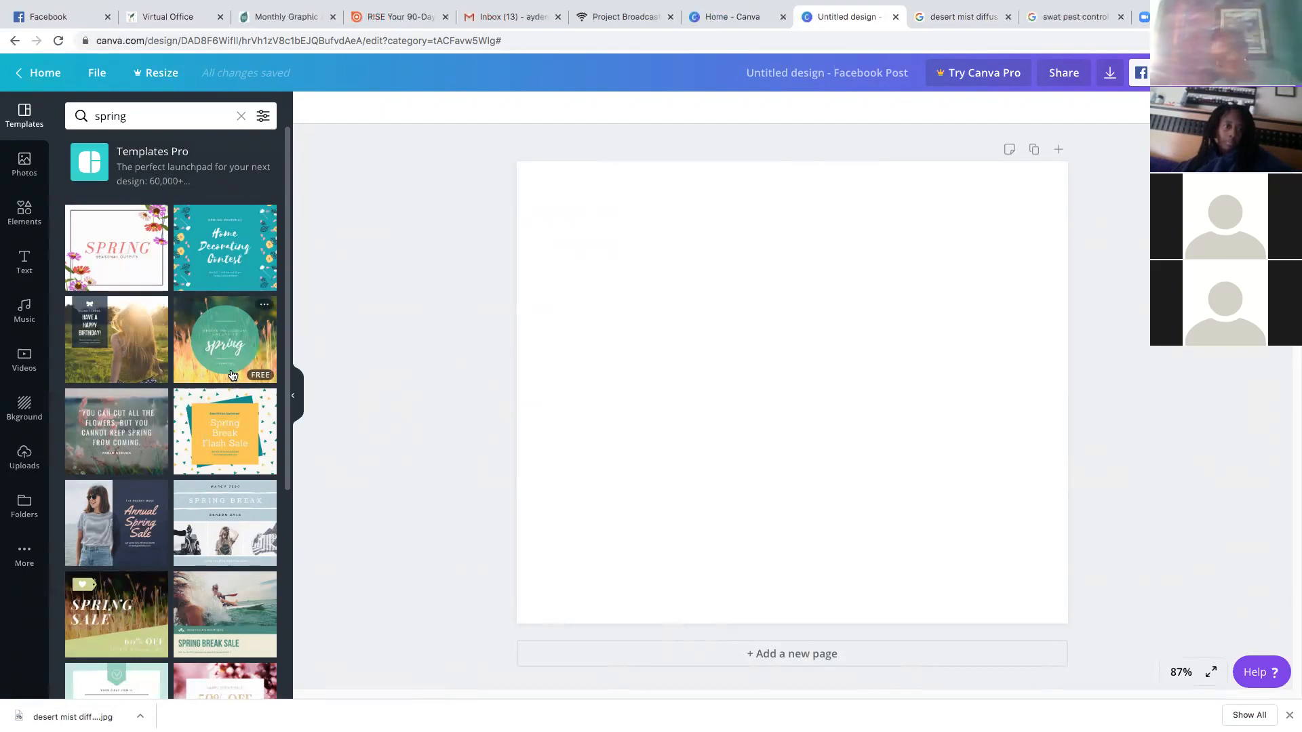
scroll(231, 377, down, 3)
scroll(232, 375, down, 3)
scroll(231, 377, down, 20)
scroll(230, 388, down, 5)
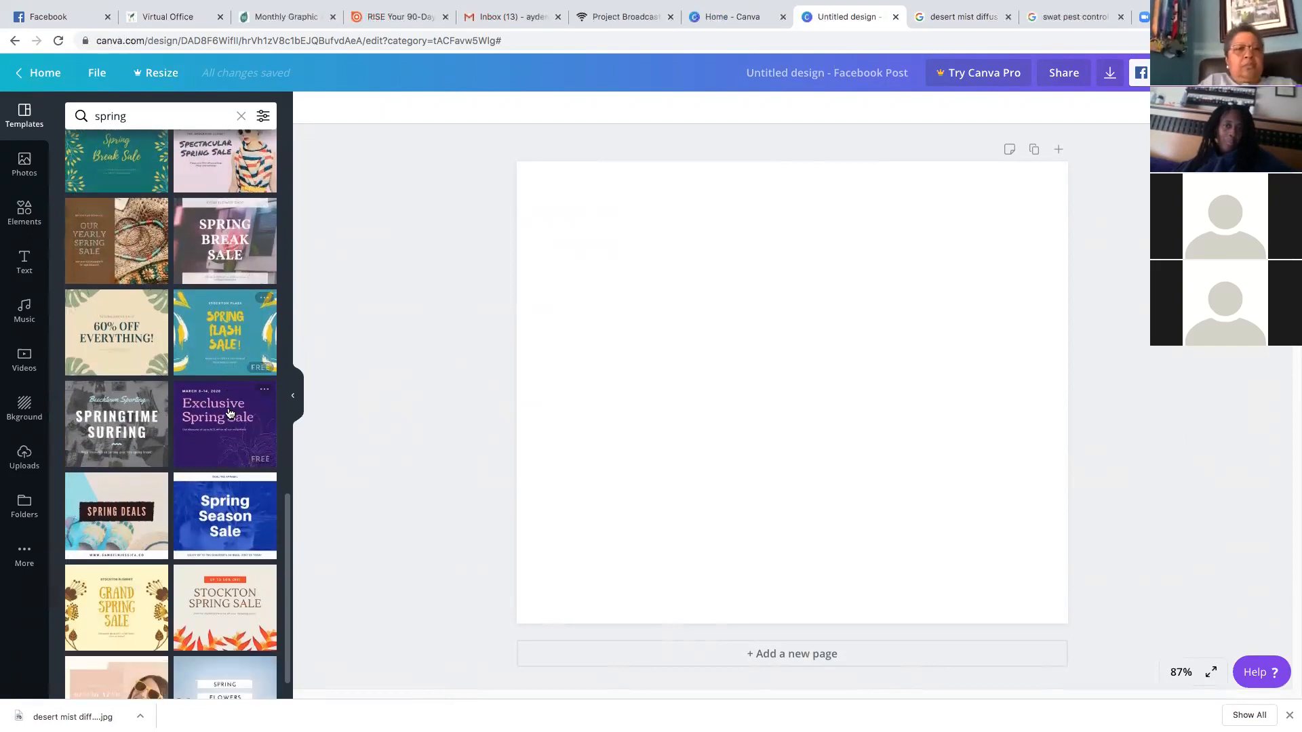
scroll(229, 412, down, 1)
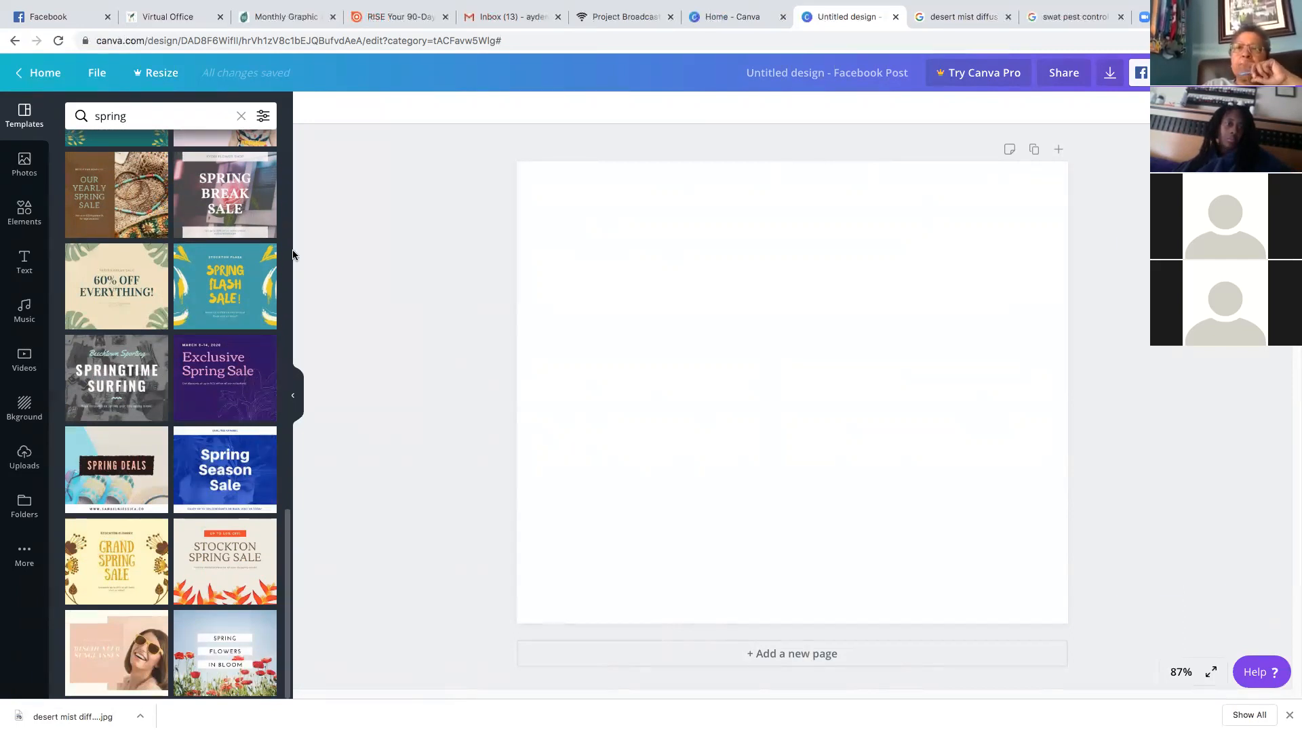
scroll(290, 265, up, 15)
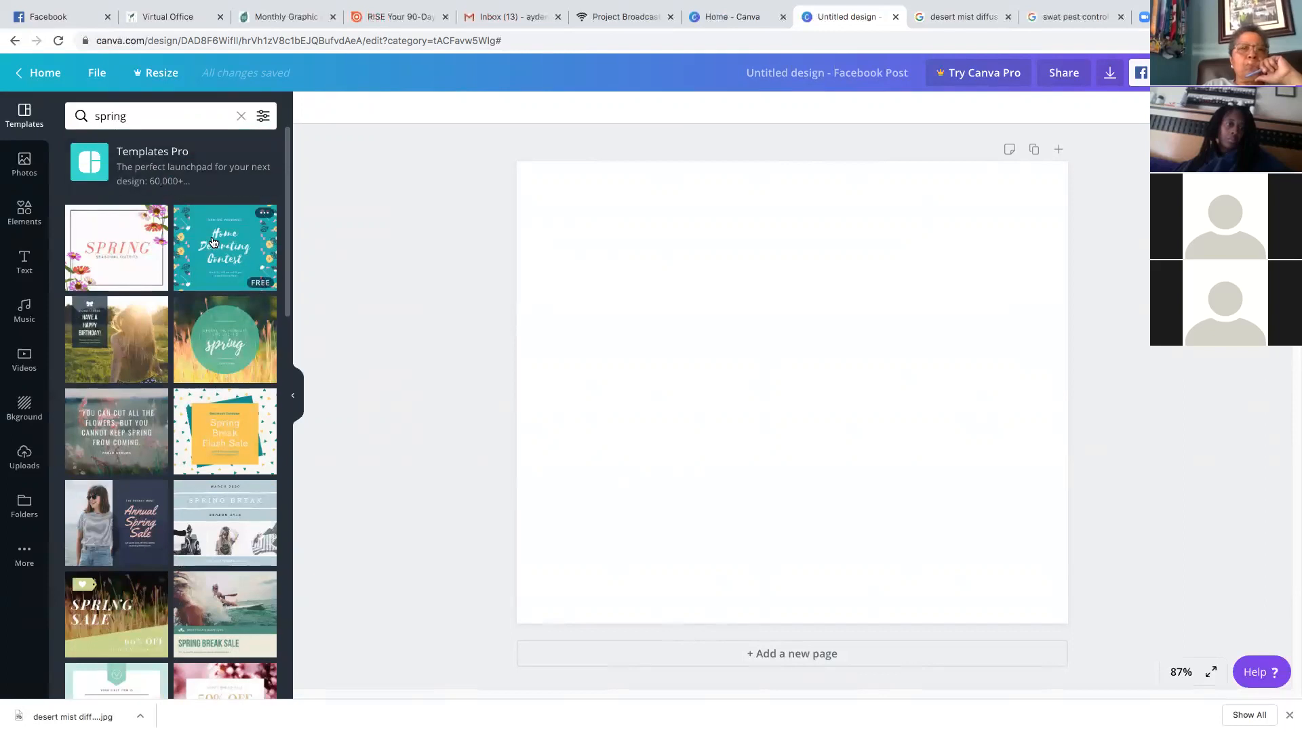
click(228, 219)
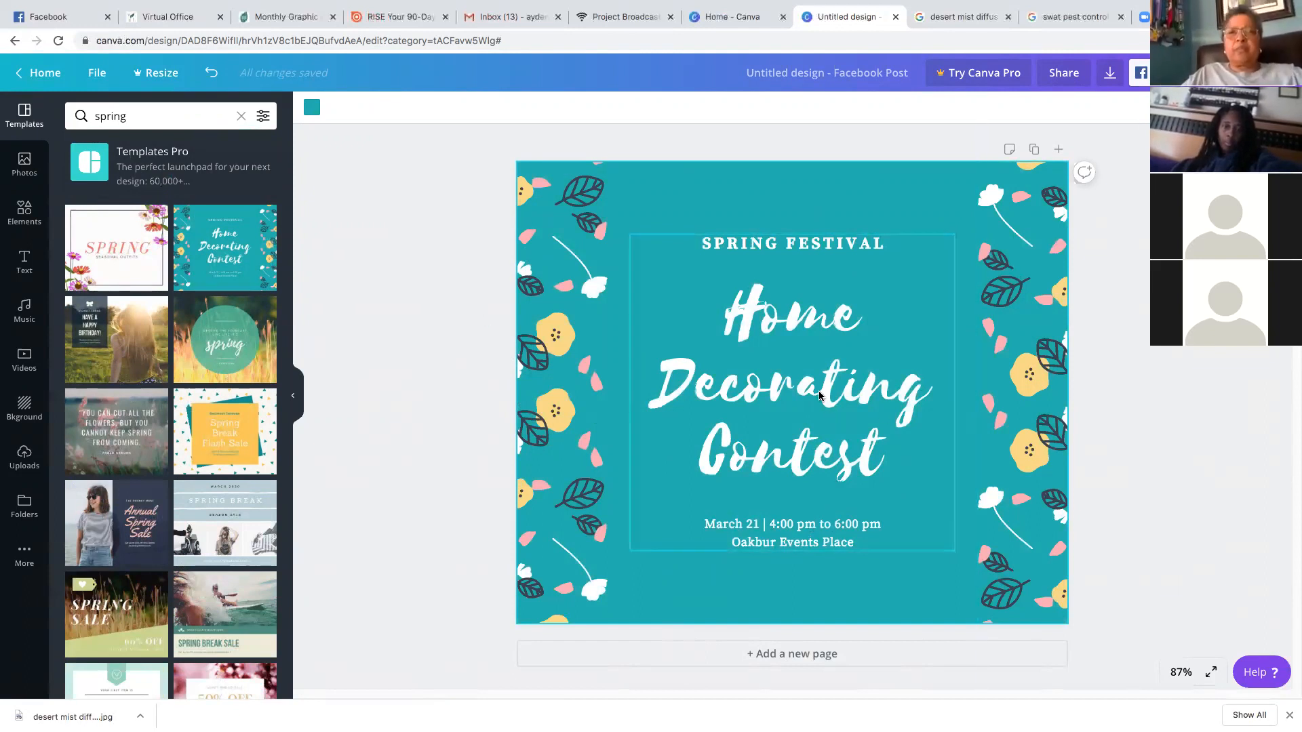
Replace the main title with 'Young Living Facebook' on three lines
click(851, 388)
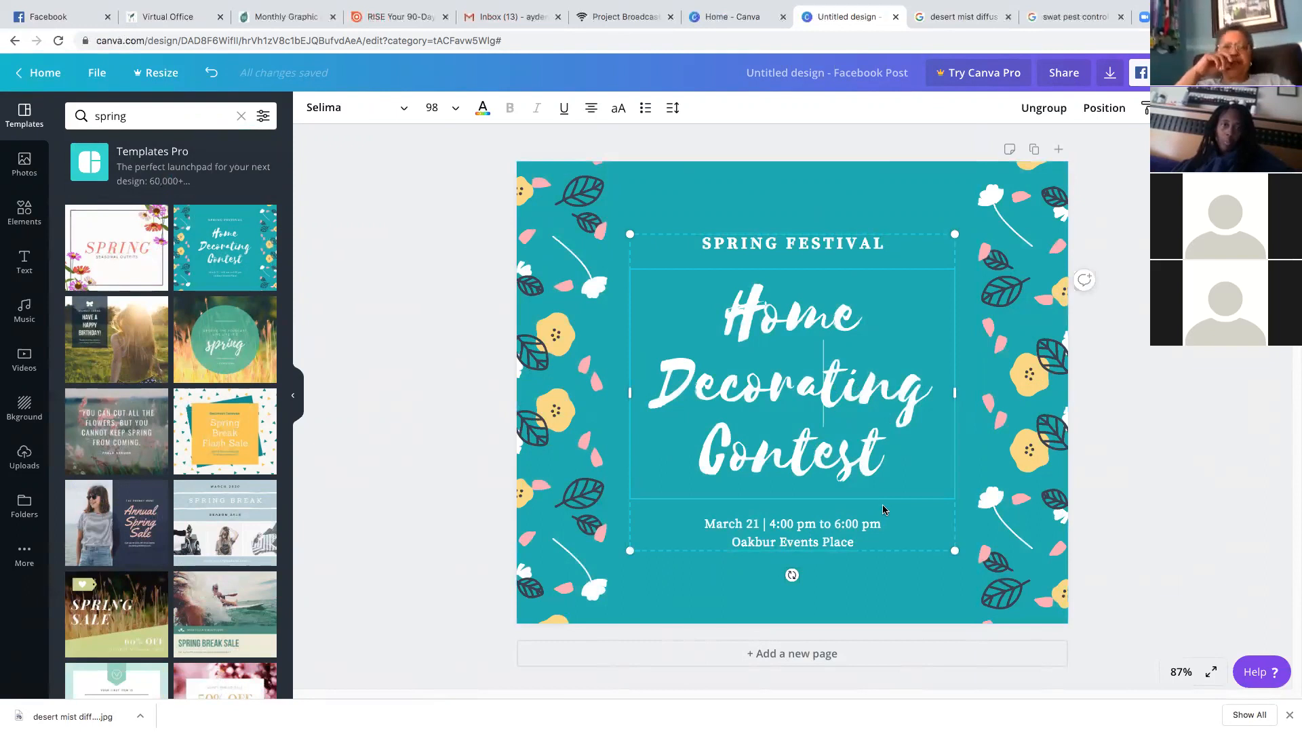
drag(886, 461, 710, 315)
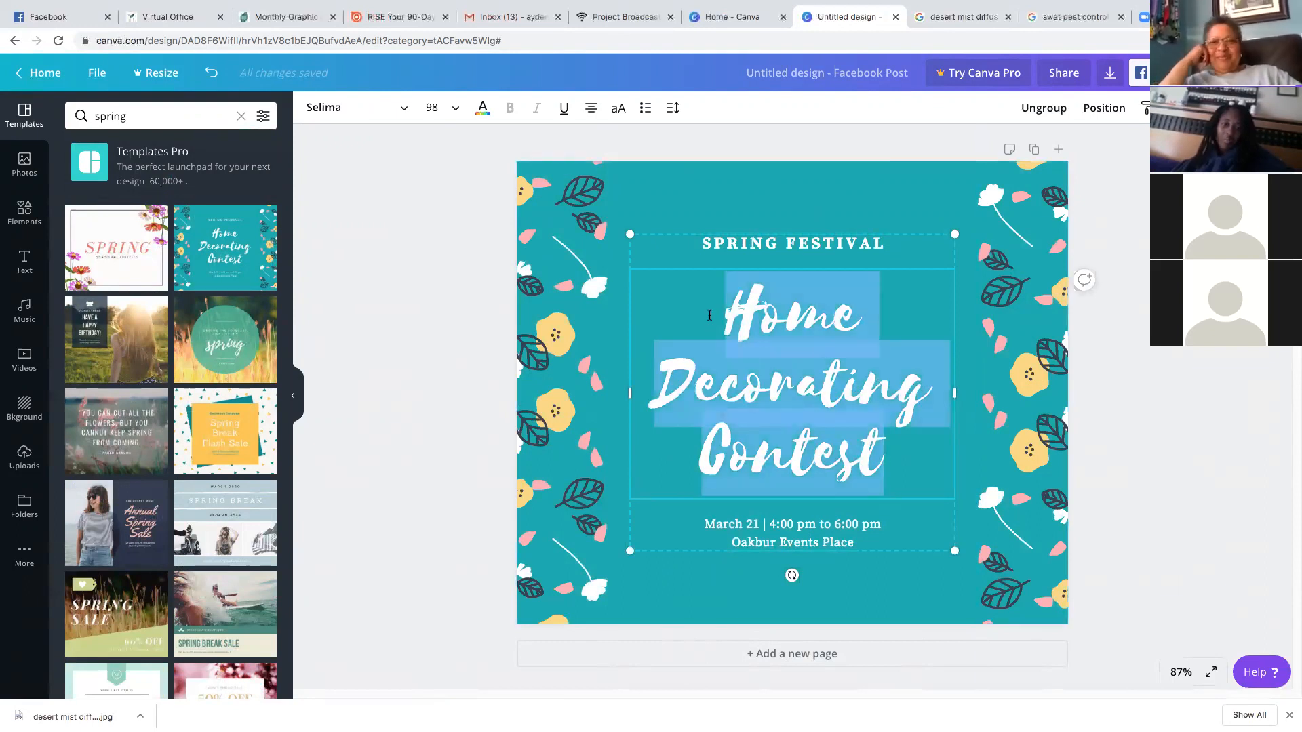
text(Young)
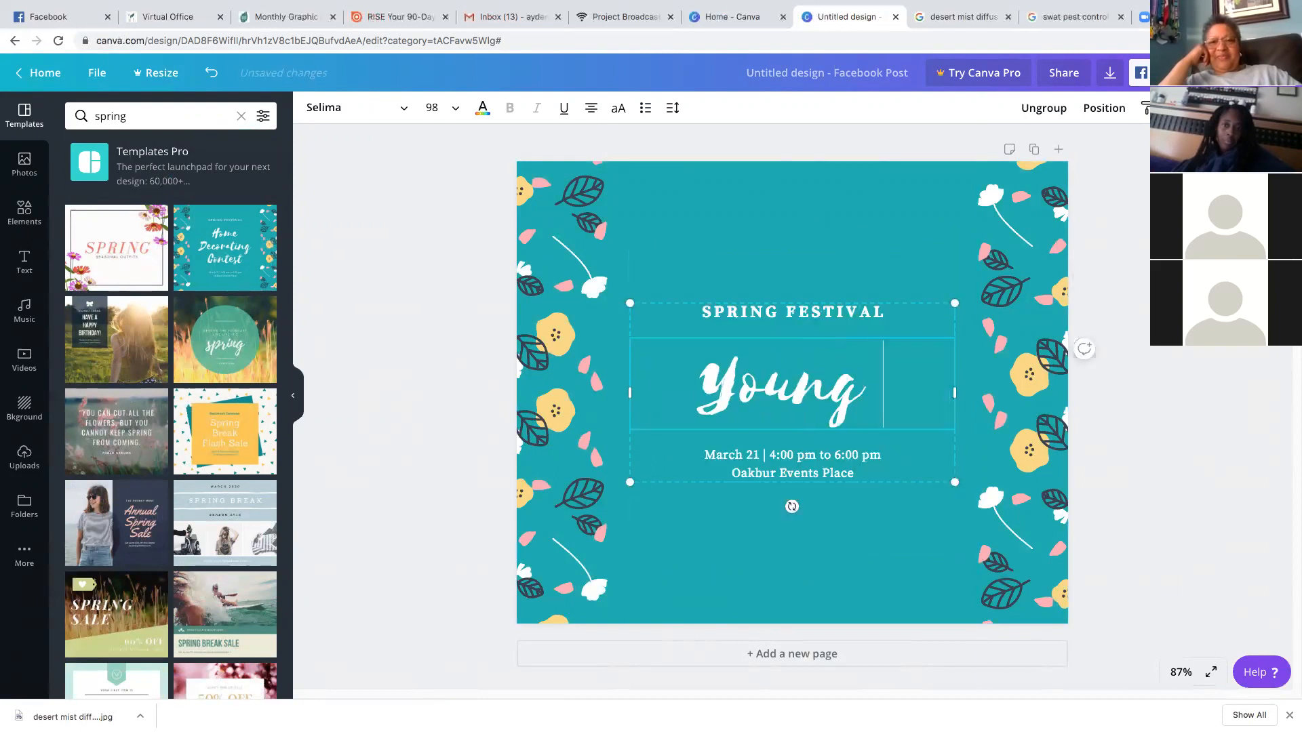
key(Return)
text(Living)
key(Return)
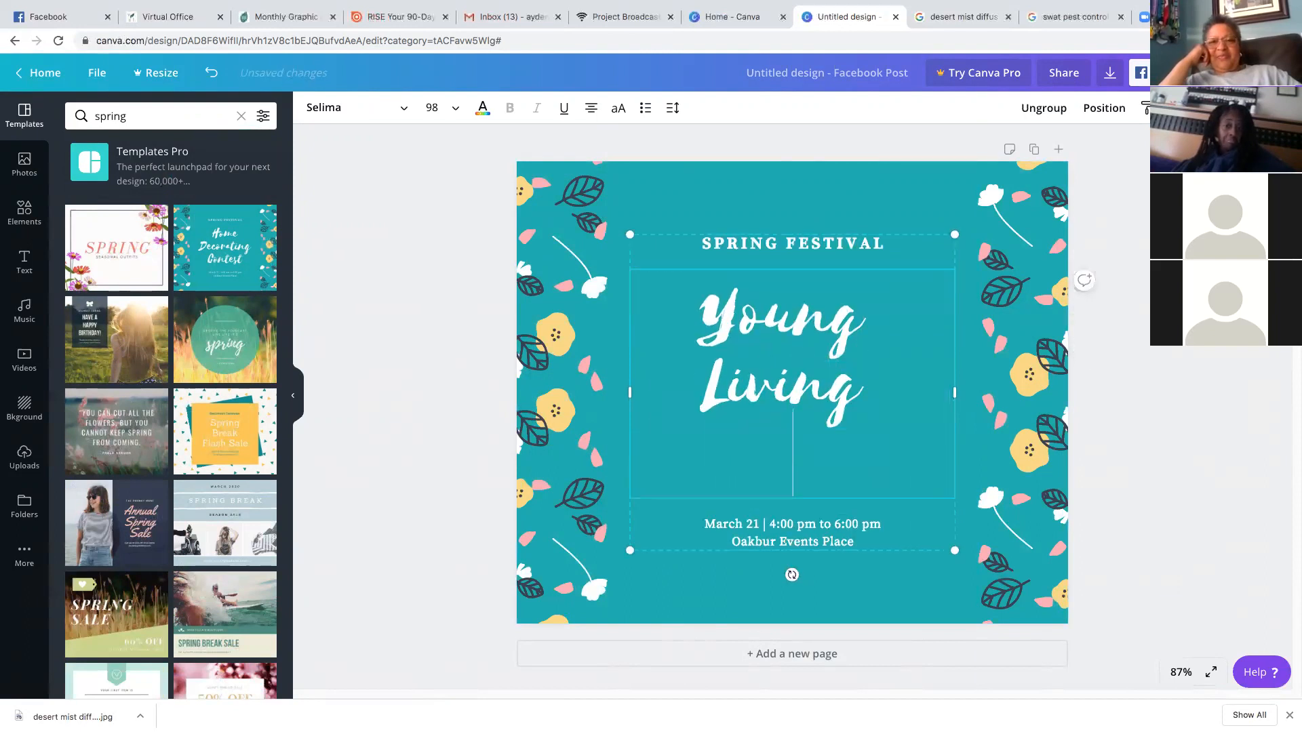
text(Fac)
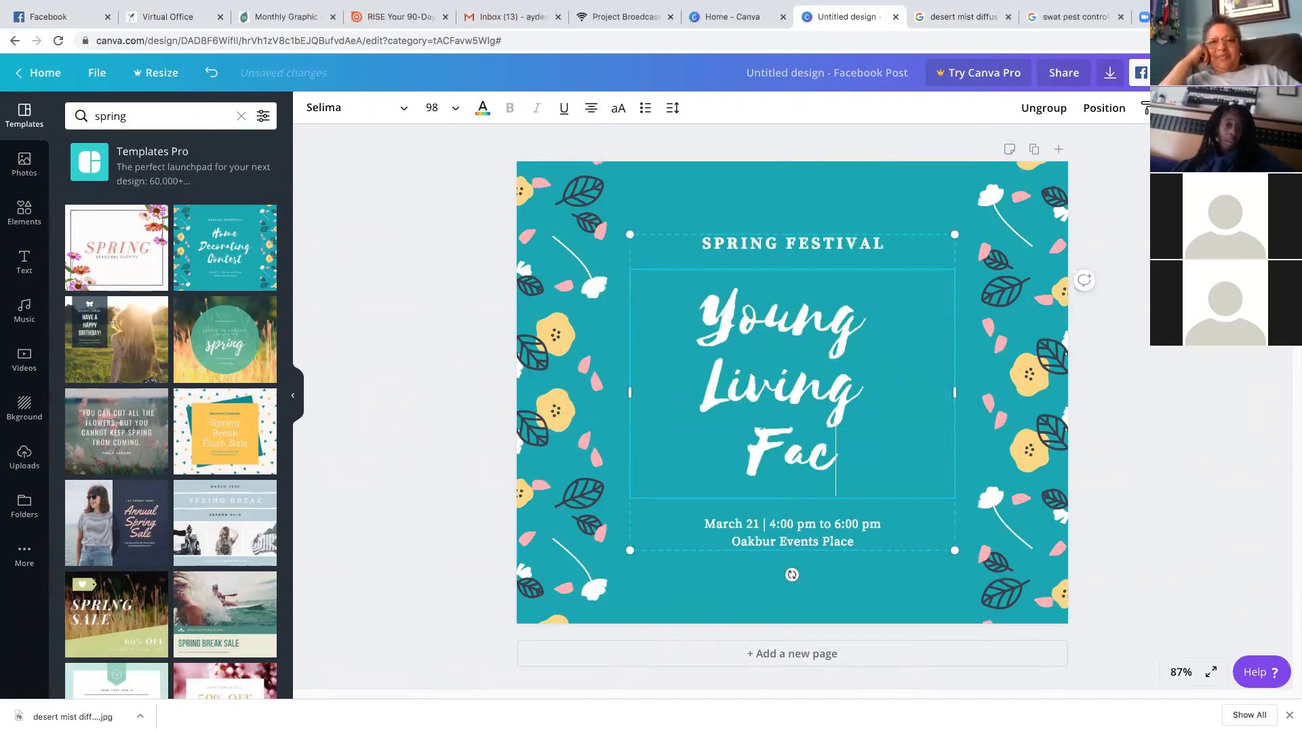
text(ebook)
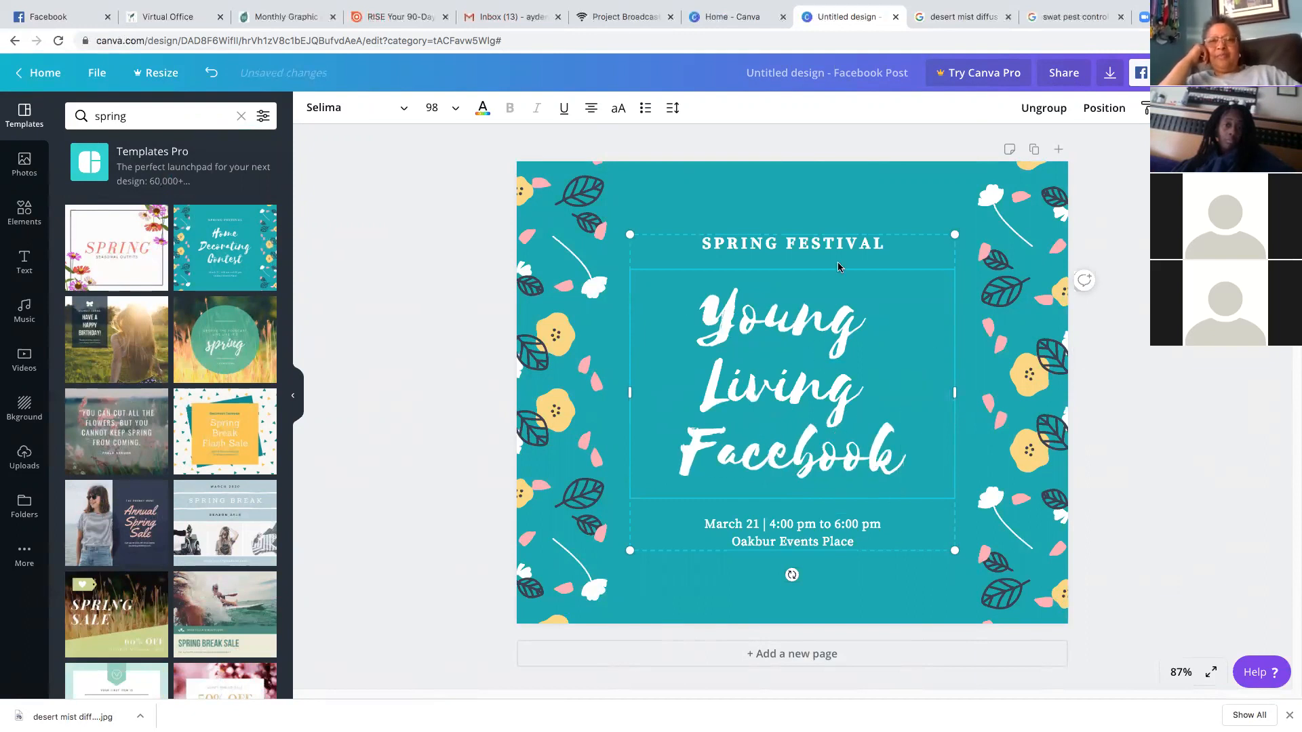
Change the SPRING FESTIVAL line to 'SCENTSATIONAL TEAM' and nudge the text group slightly
double_click(920, 246)
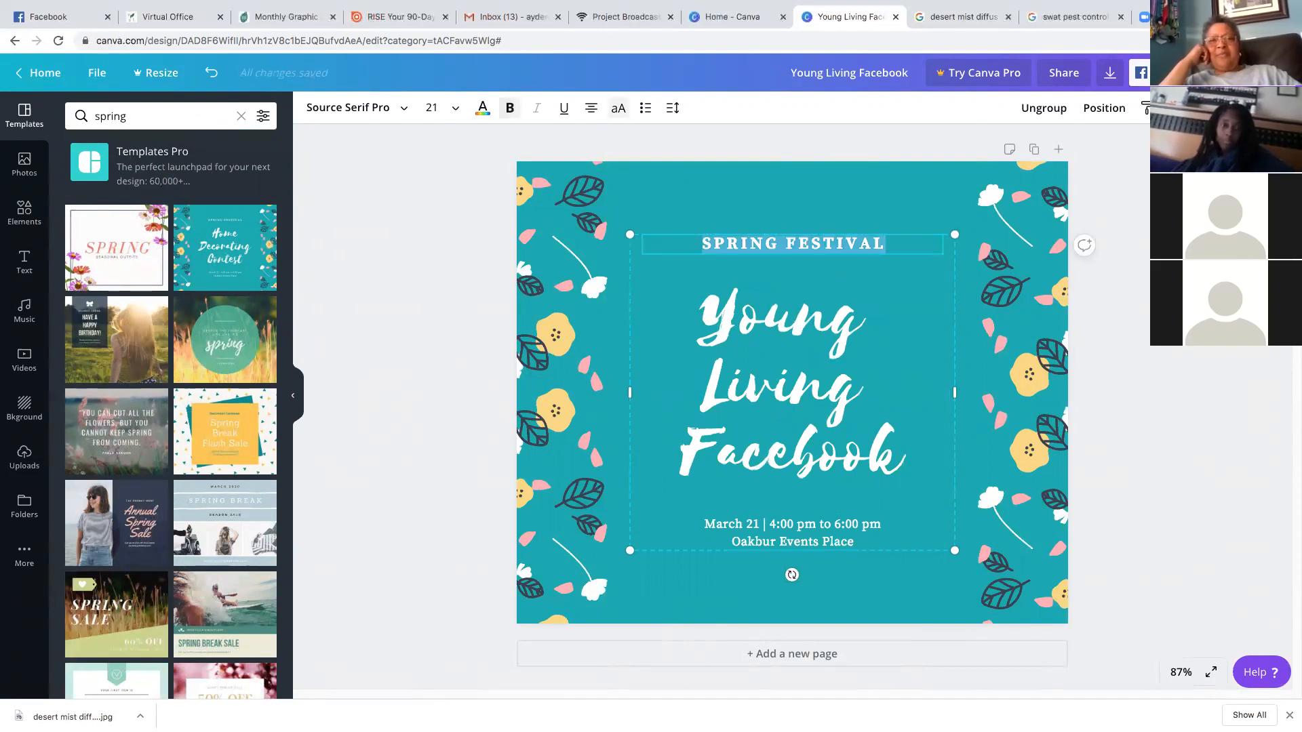
text(SCENTSATIONAL TEAM)
click(858, 527)
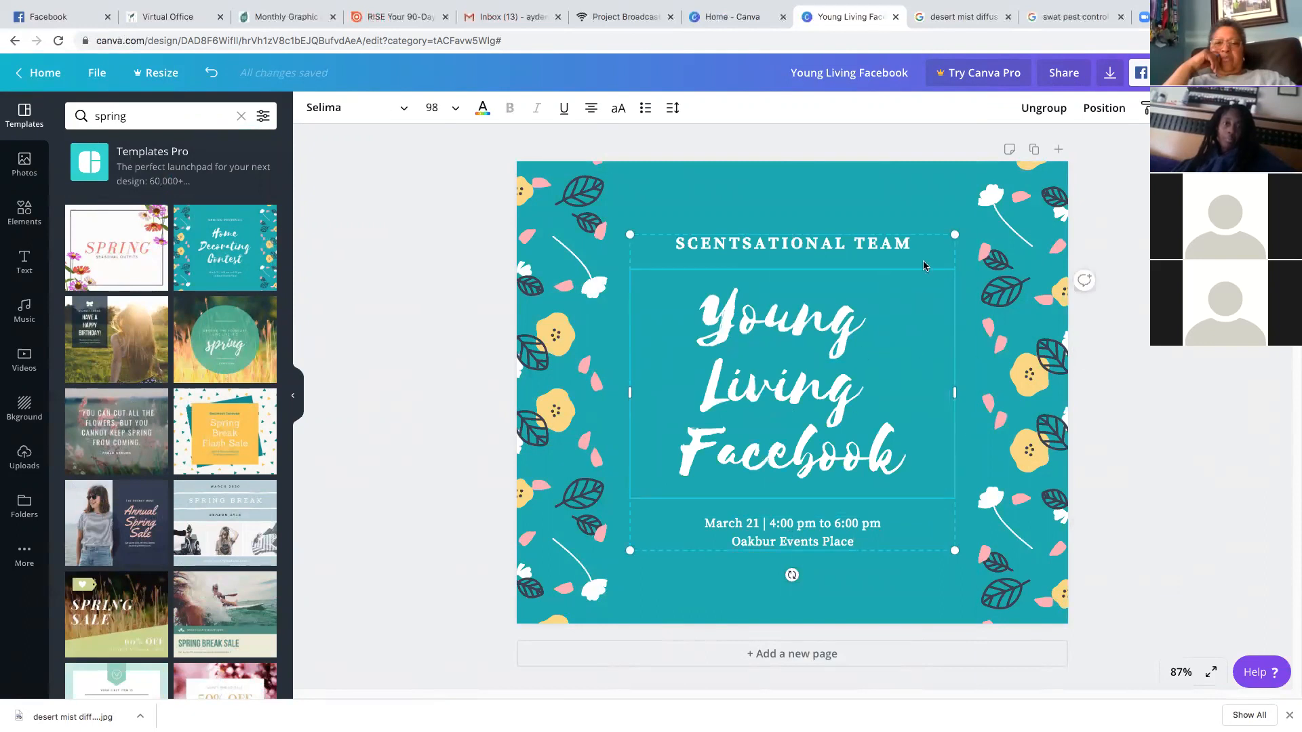
mouse_move(920, 251)
mouse_down()
mouse_move(883, 250)
mouse_move(956, 241)
mouse_move(916, 204)
mouse_move(863, 215)
mouse_move(844, 286)
mouse_move(801, 264)
mouse_move(830, 369)
mouse_move(905, 244)
mouse_up()
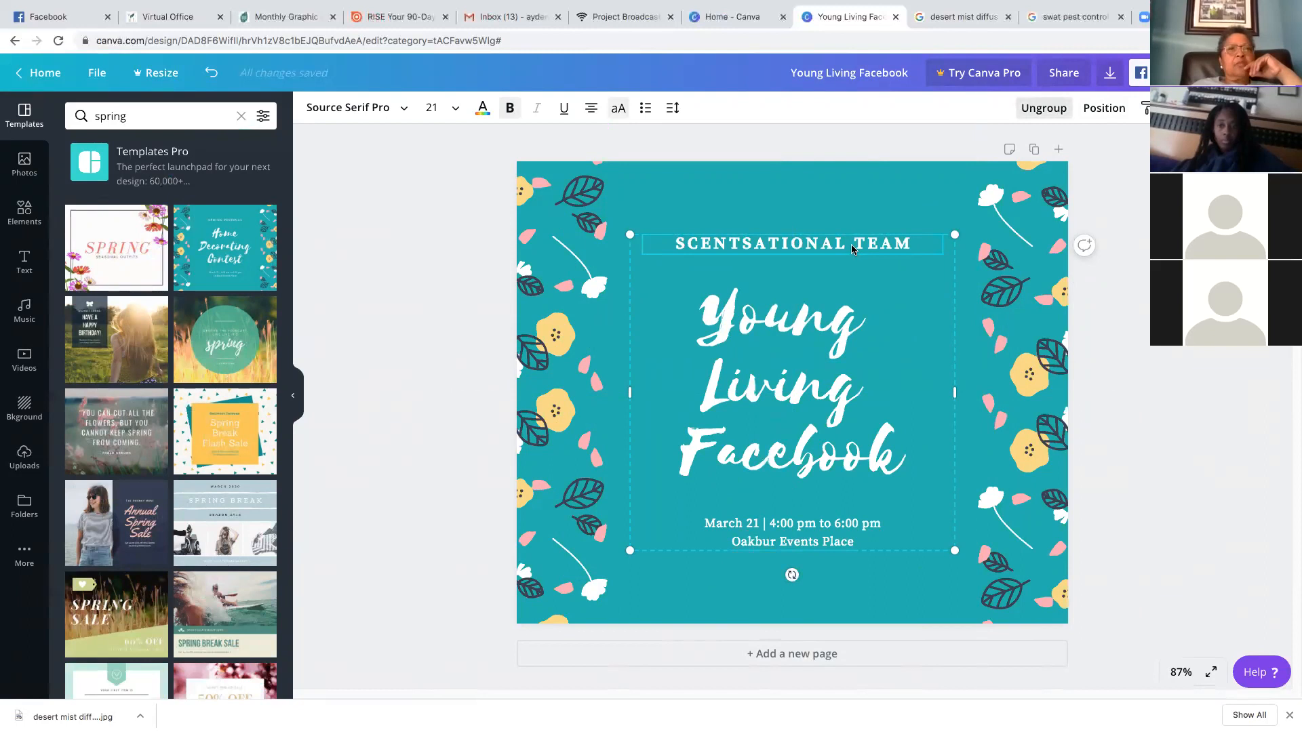
Ungroup the texts and move the 'Young Living Facebook' heading to the post's horizontal centre
key(ctrl+shift+g)
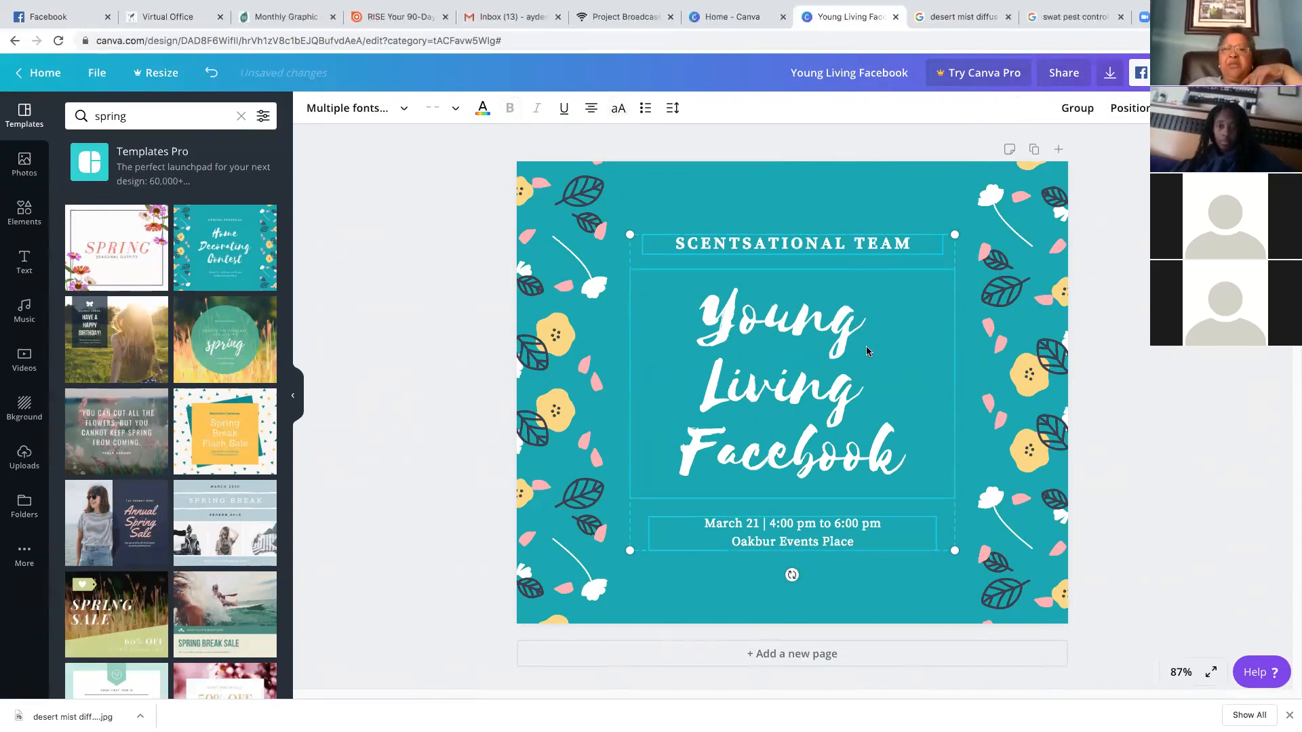
click(796, 212)
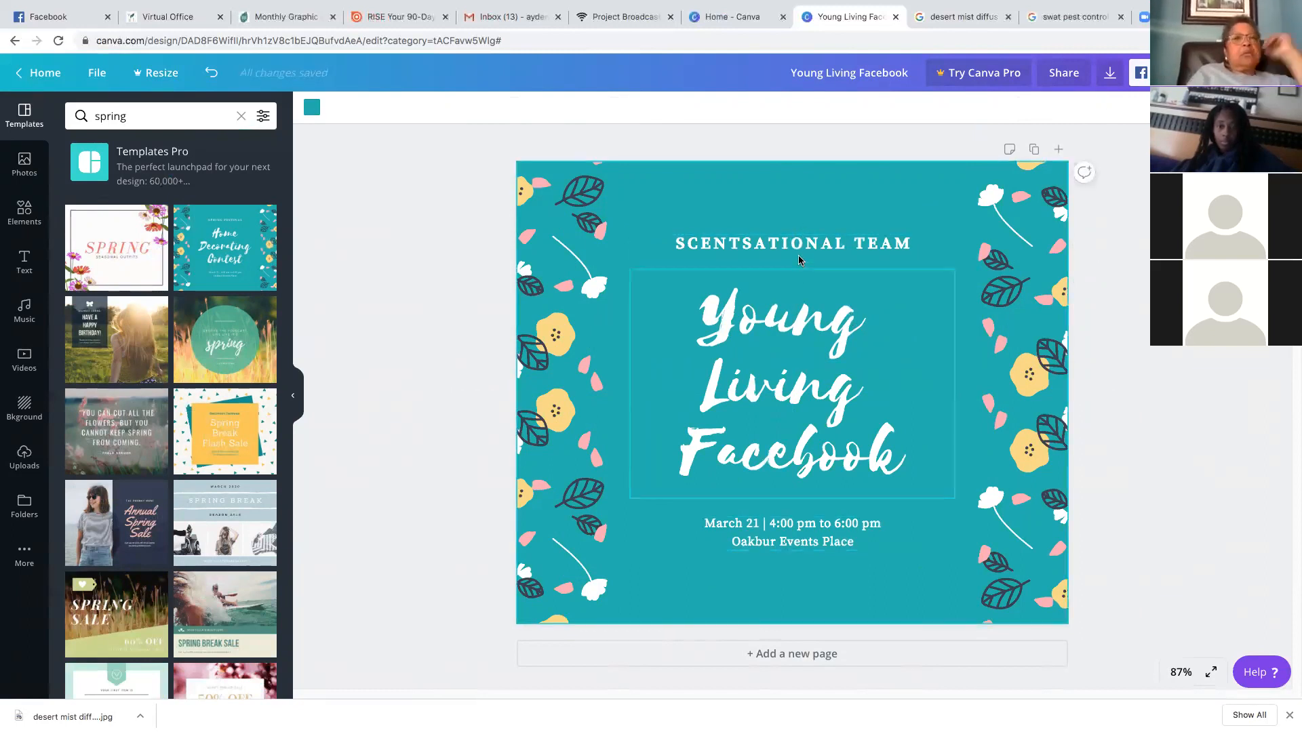
click(804, 304)
drag(811, 382, 825, 172)
key(super+z)
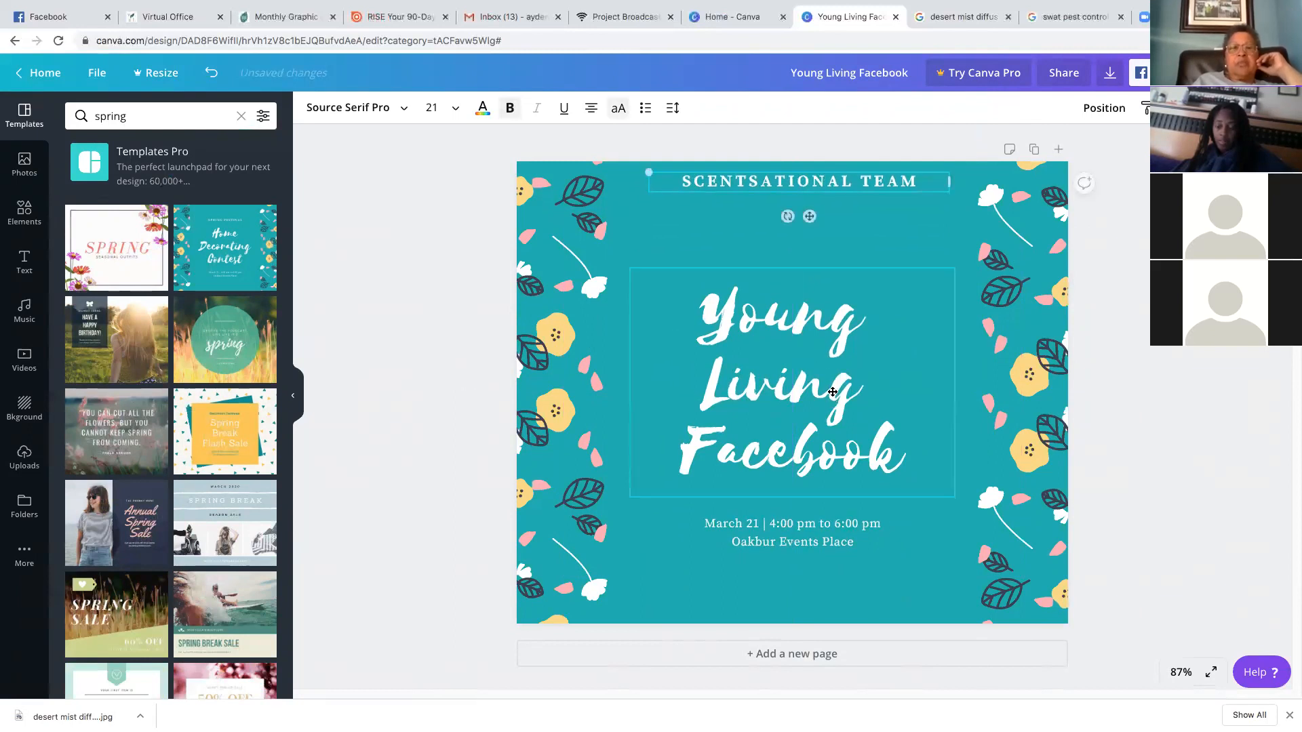
drag(791, 485, 790, 333)
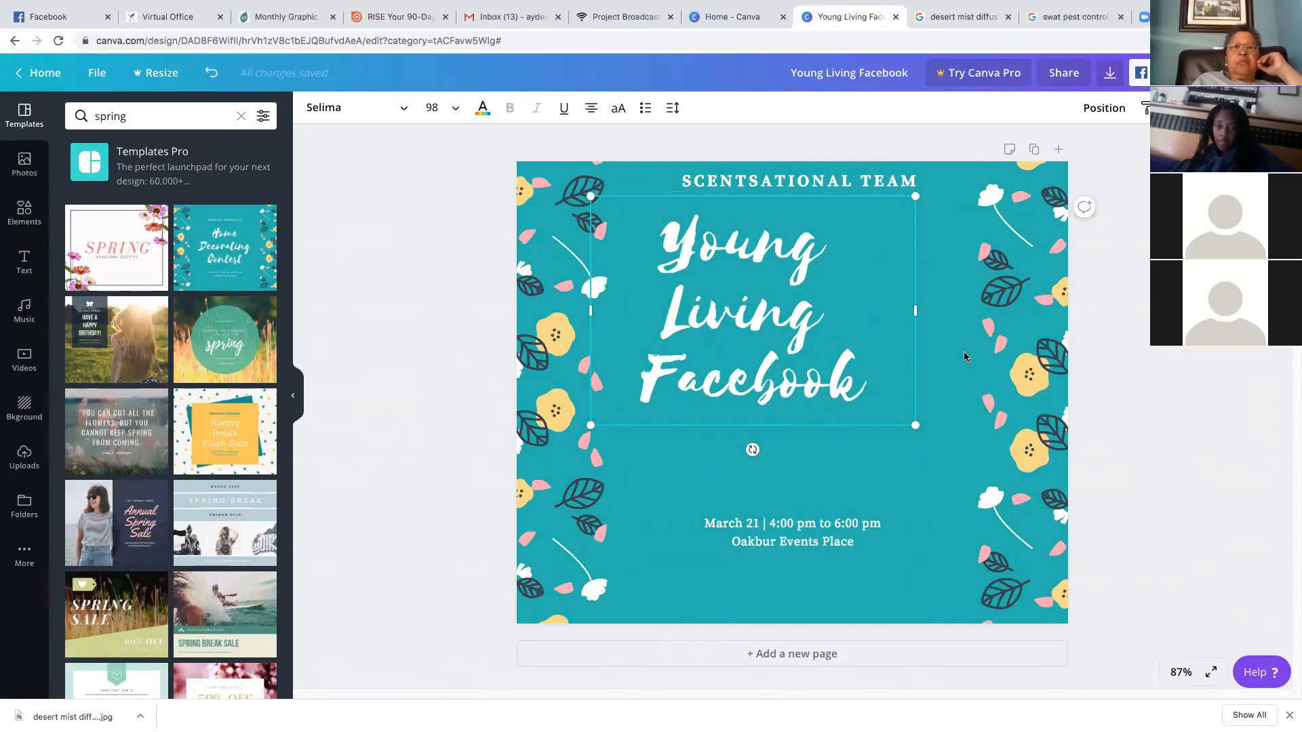
drag(818, 350, 853, 362)
drag(1008, 399, 953, 306)
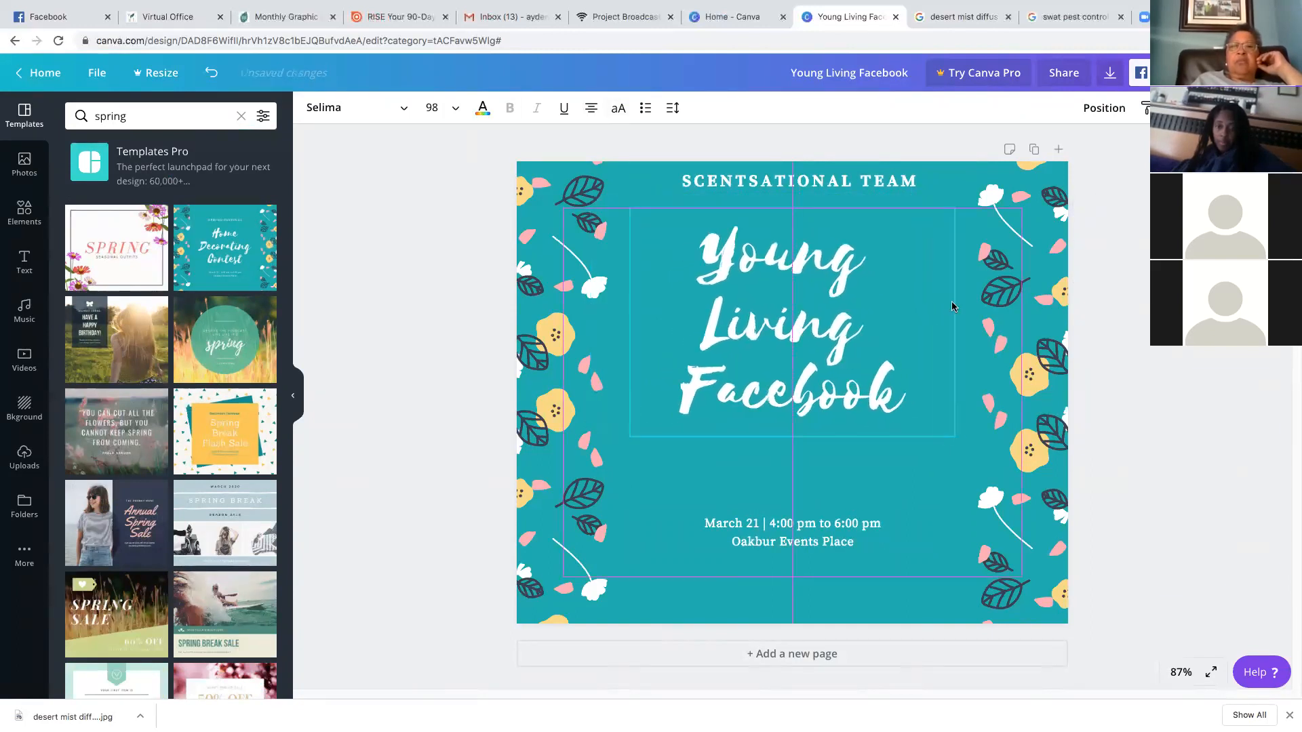
drag(974, 448, 973, 448)
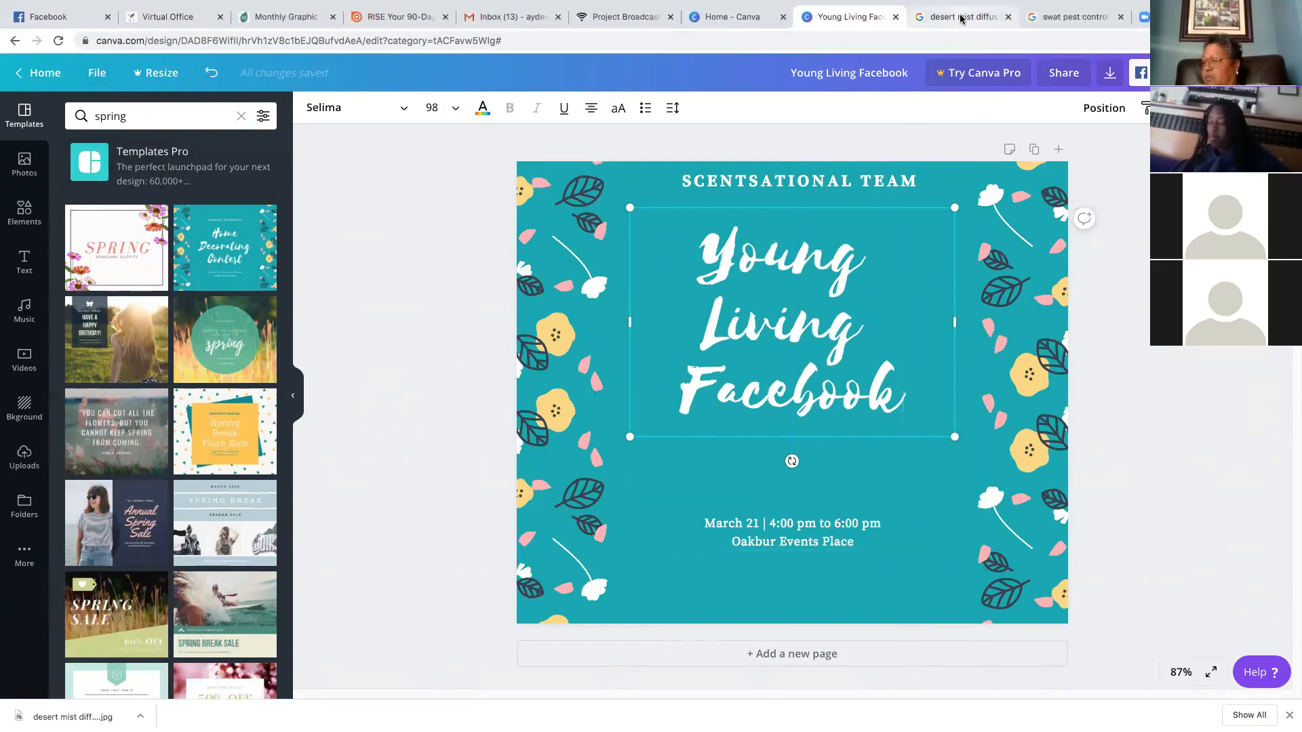
key(ctrl+Tab)
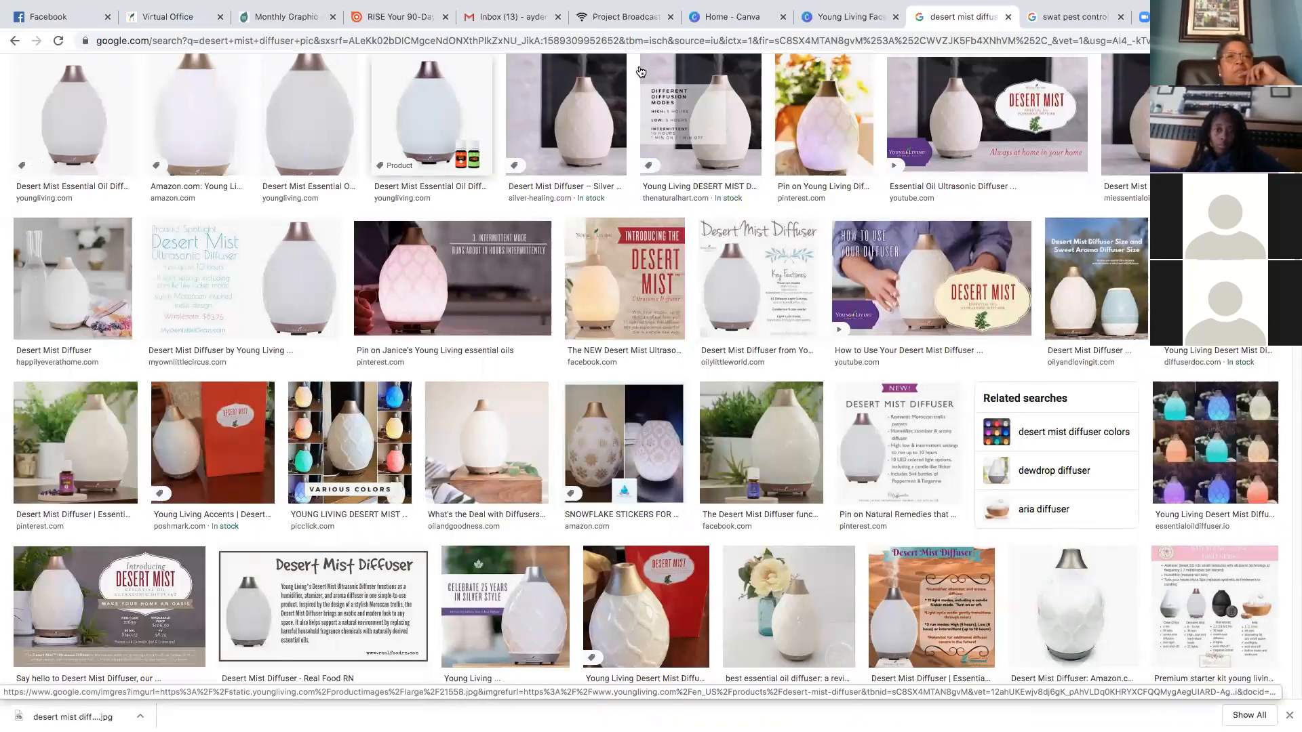
click(851, 17)
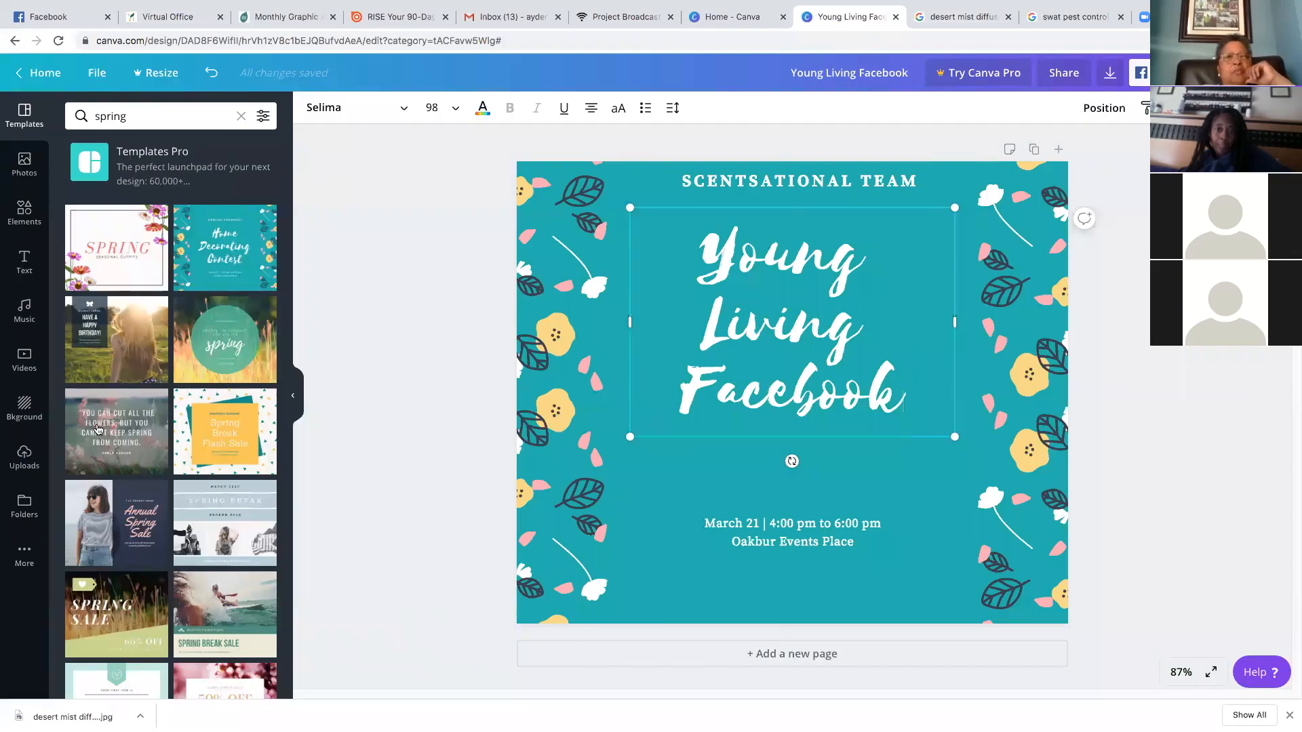
Upload desert mist diffuser.jpg from the computer to Canva's Uploads
click(26, 464)
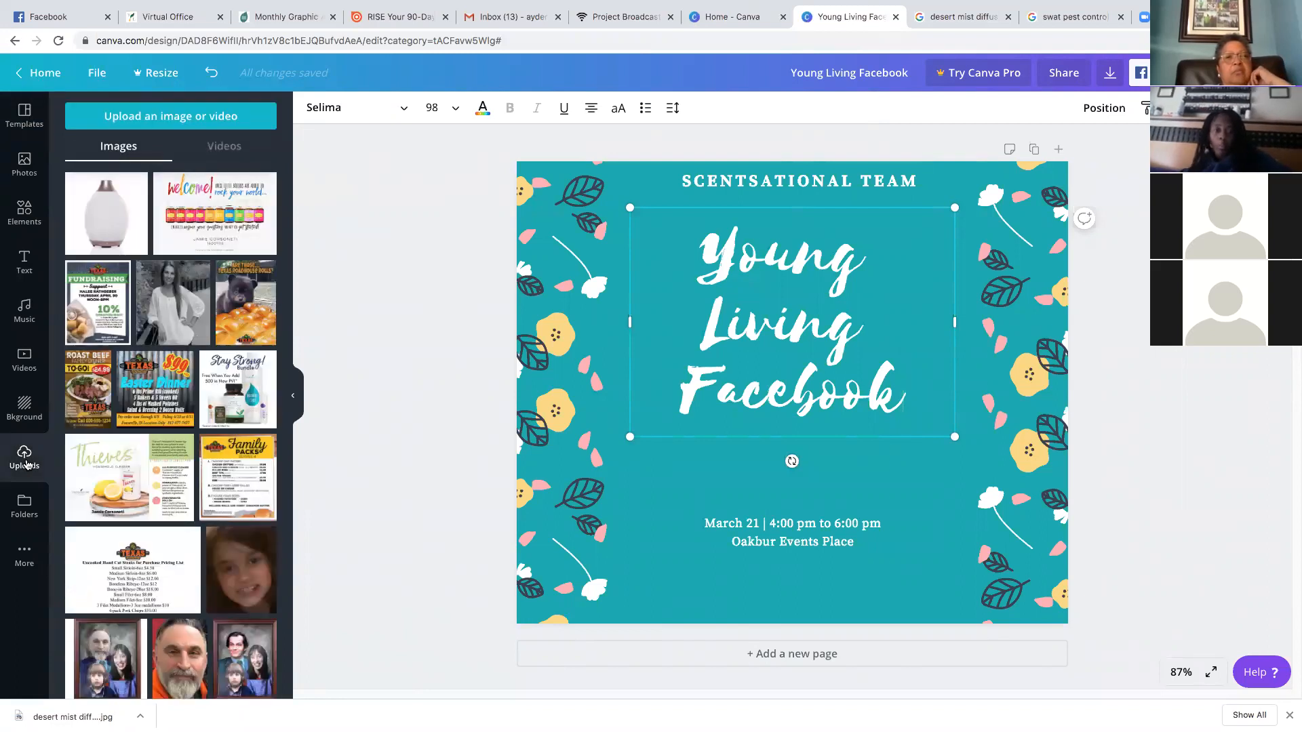
click(167, 117)
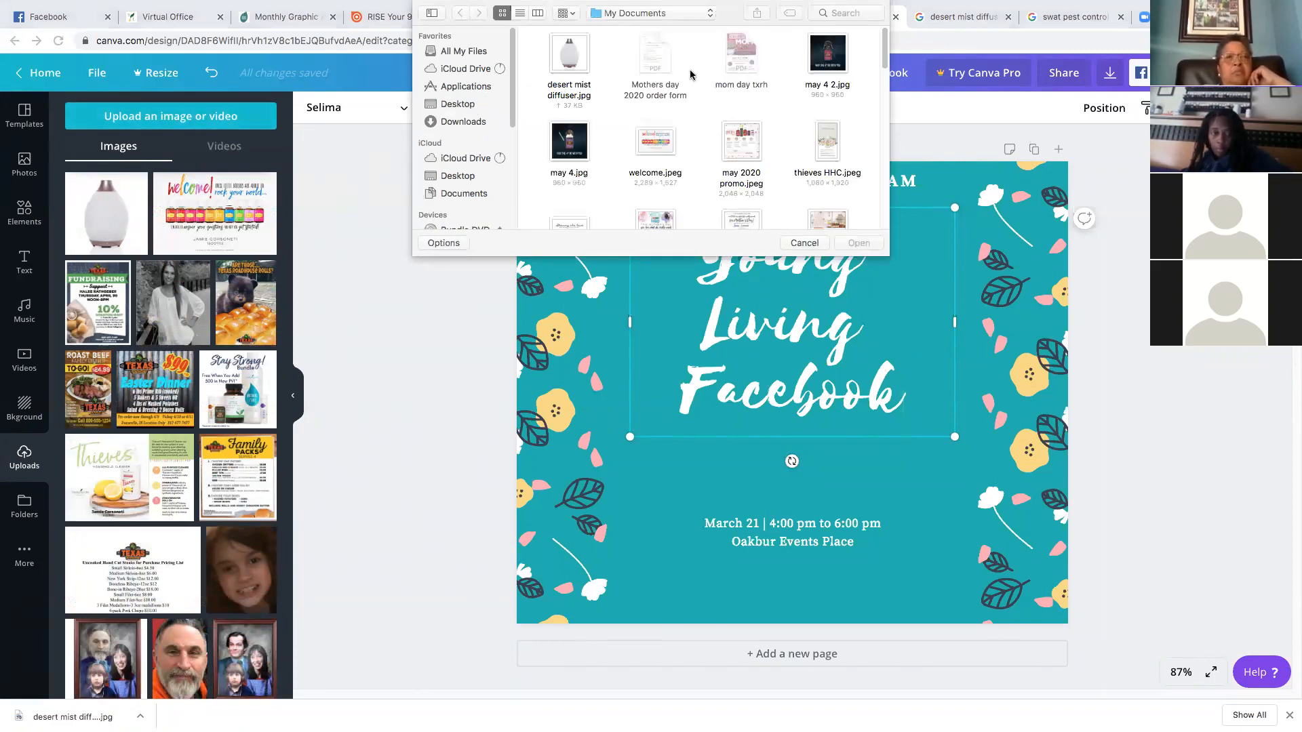
click(569, 59)
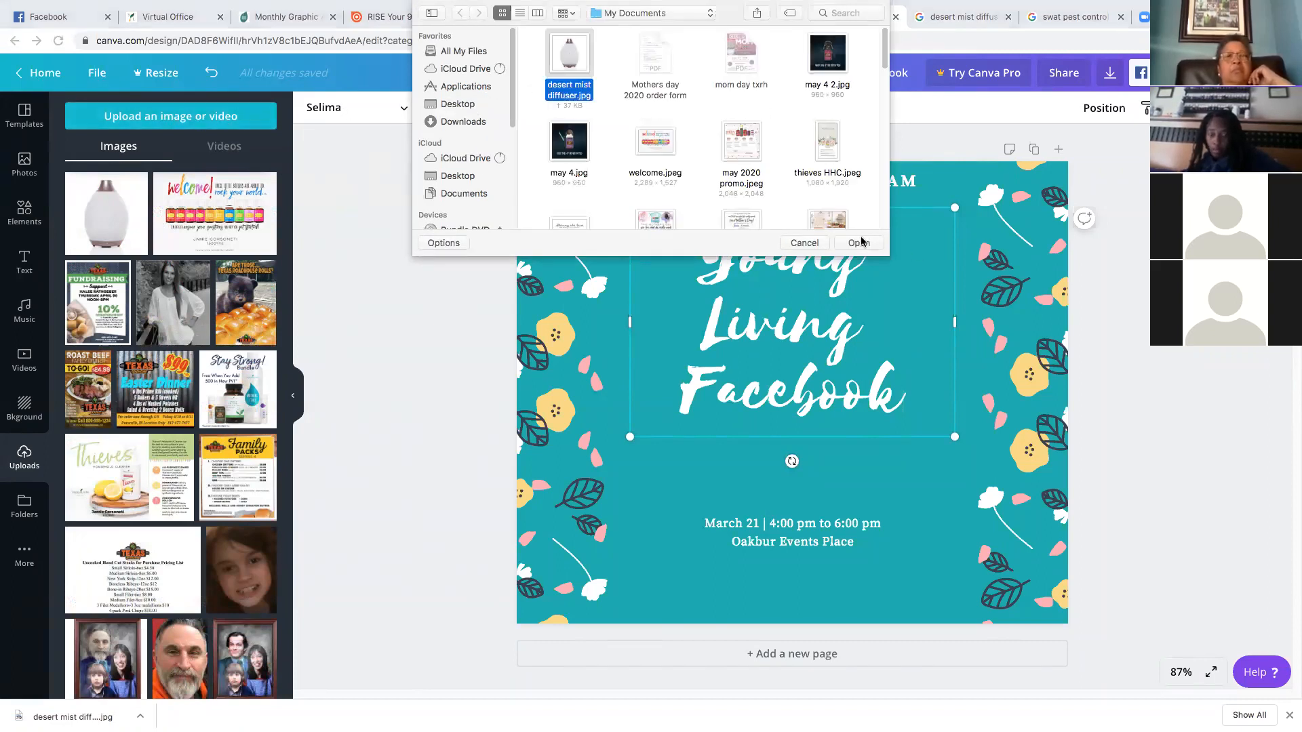
key(Return)
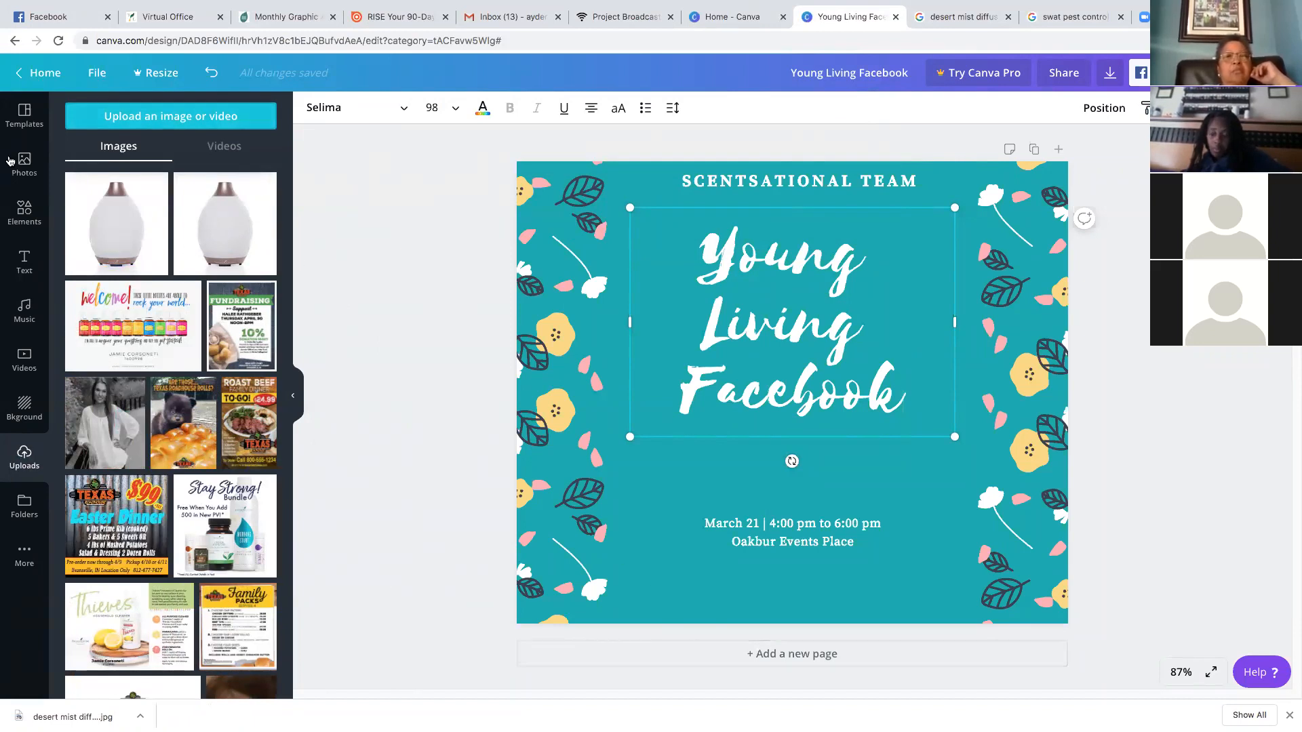
Place the diffuser photo at the lower left and resize it to 192x192
drag(146, 237, 591, 288)
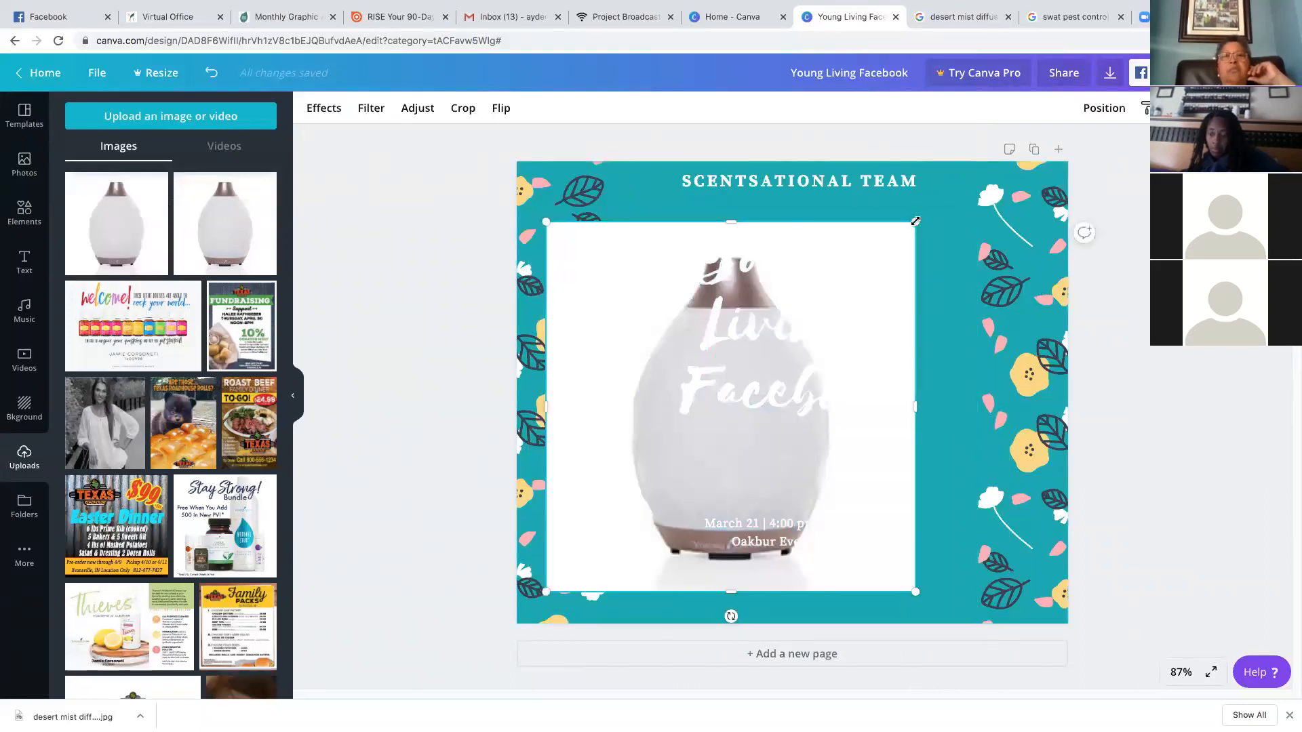
drag(696, 484, 723, 467)
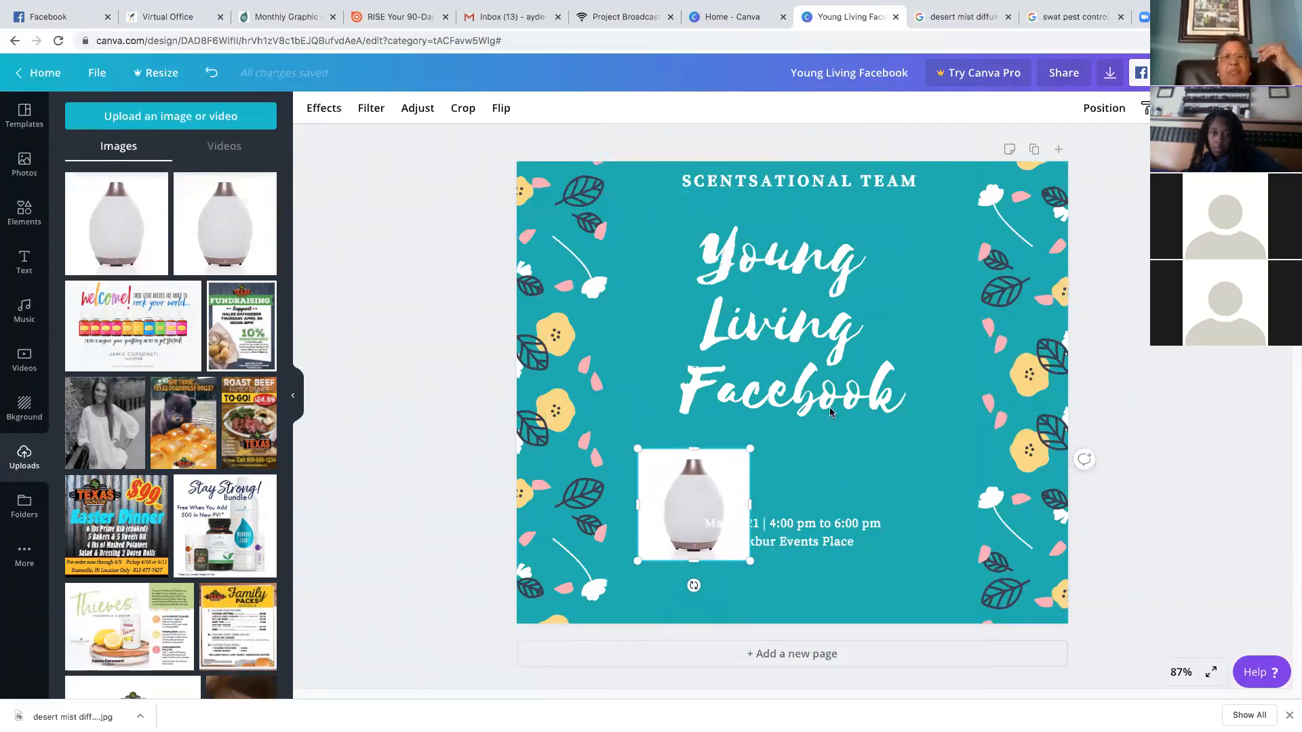
click(632, 175)
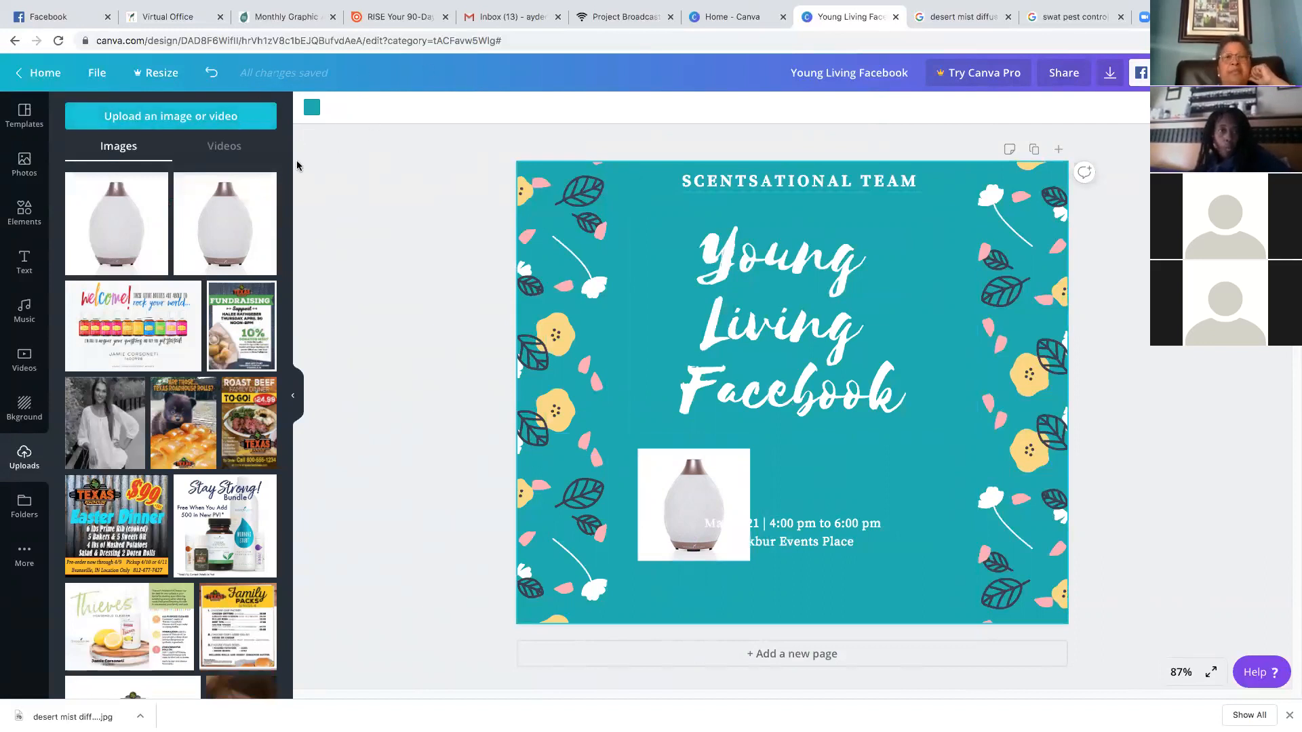
click(312, 109)
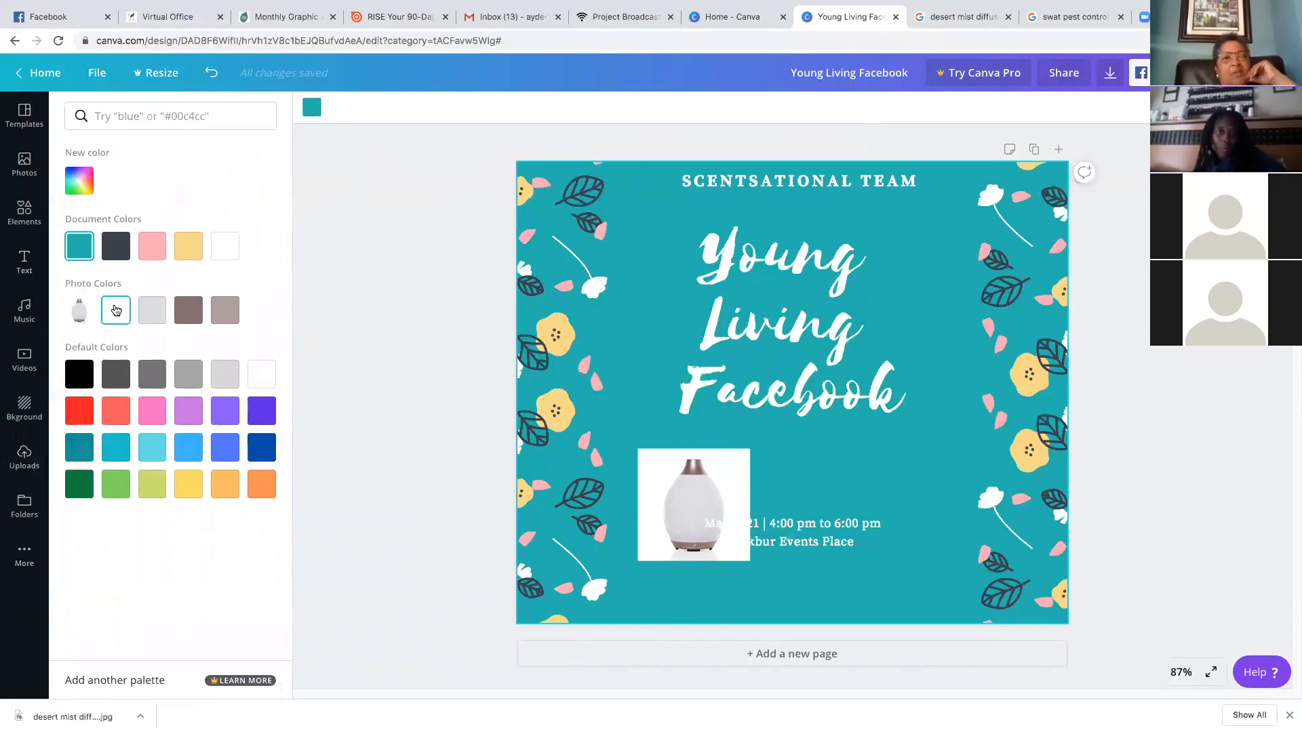
click(230, 253)
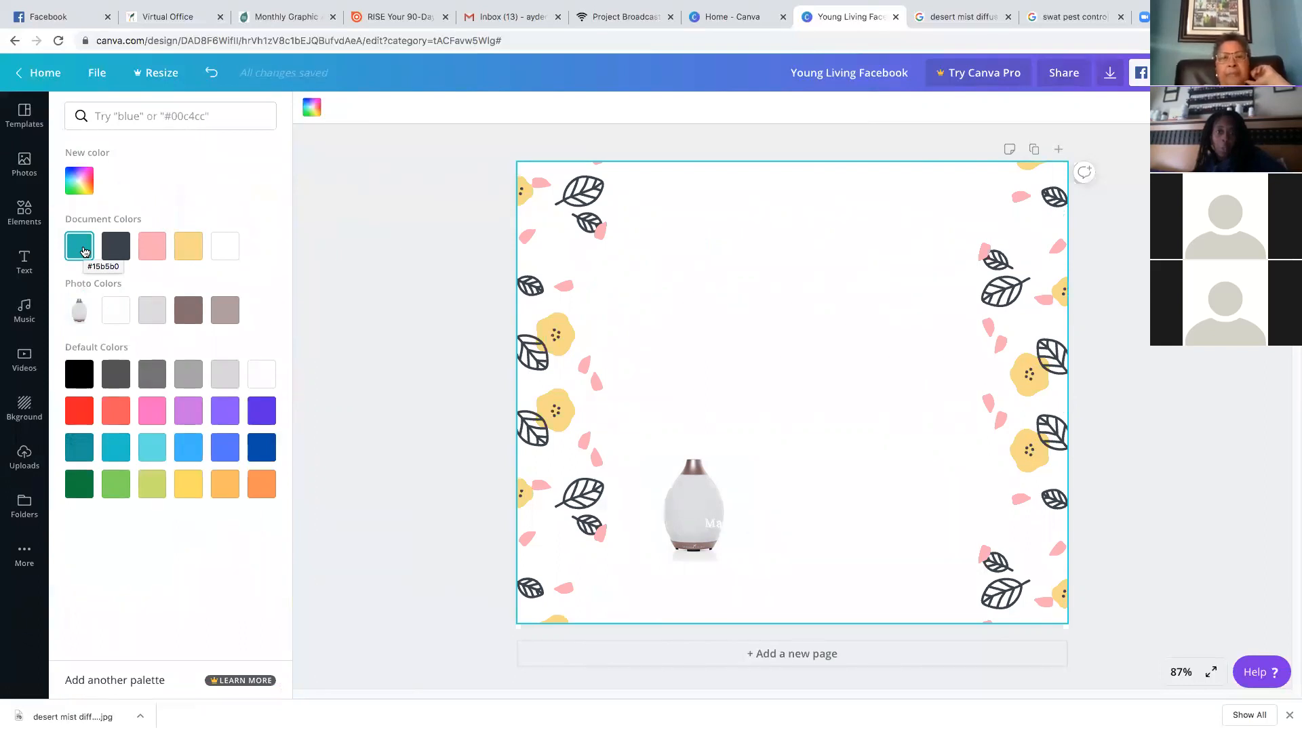
click(83, 252)
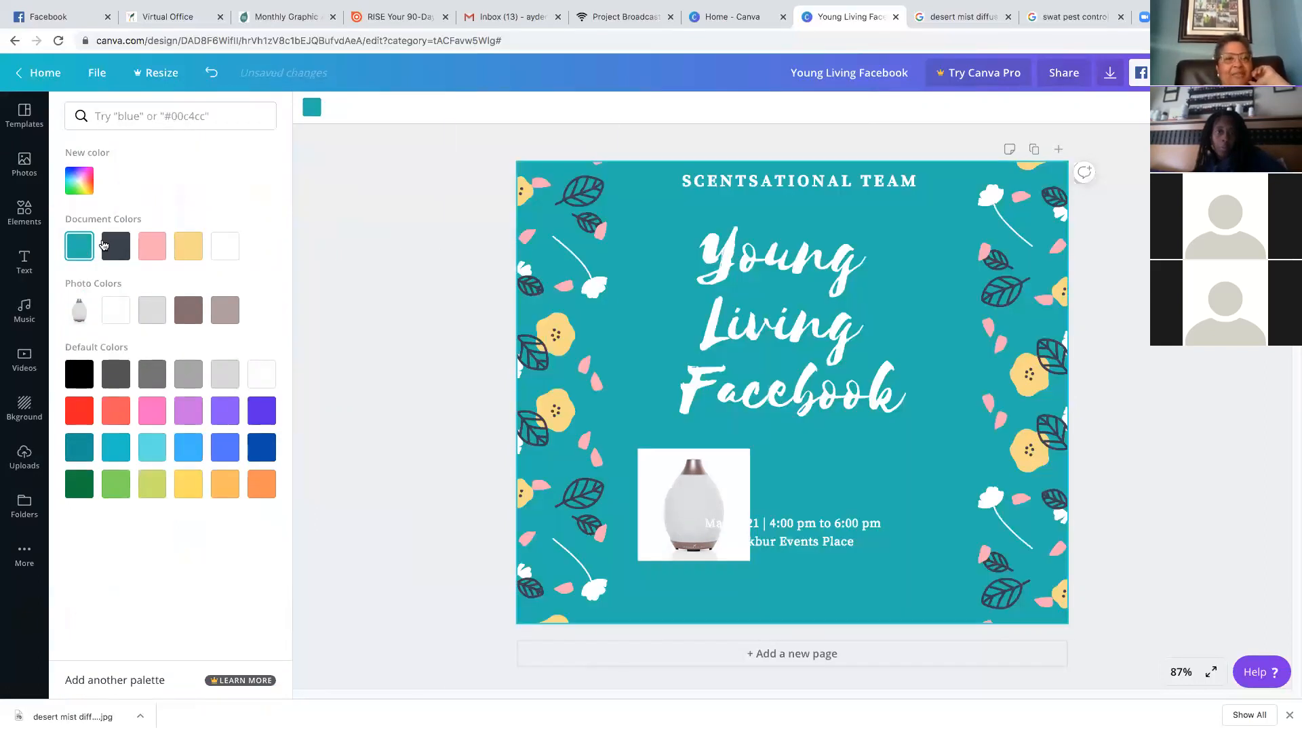
Set the 'Young Living Facebook' heading in the Nickainley font and colour it dark blue
click(820, 325)
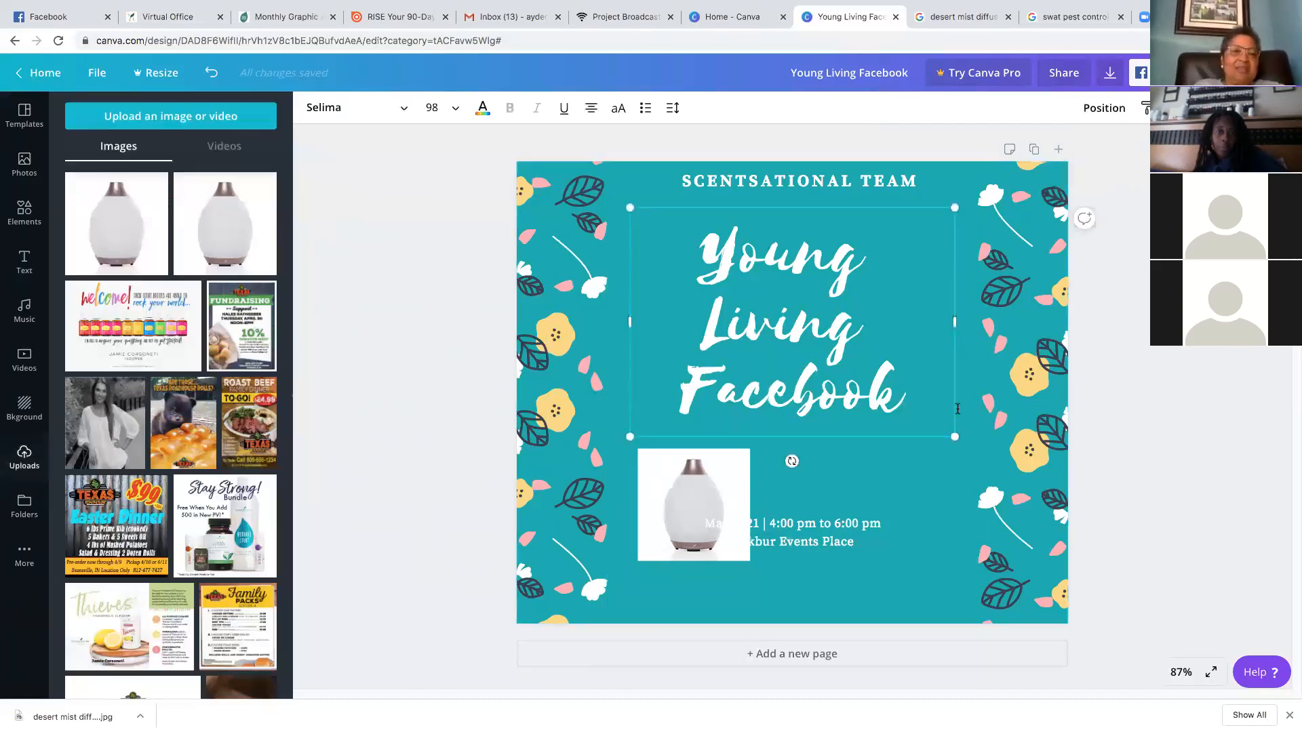
drag(929, 391, 685, 256)
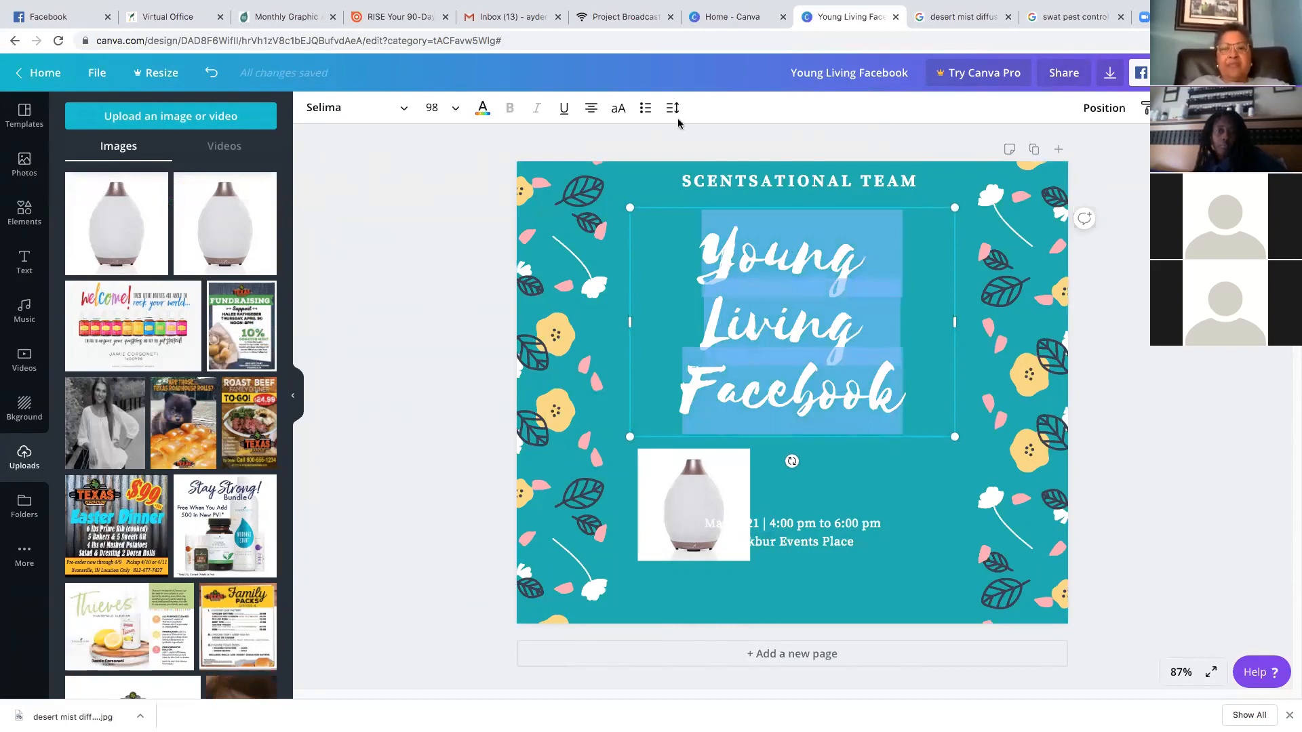
click(360, 110)
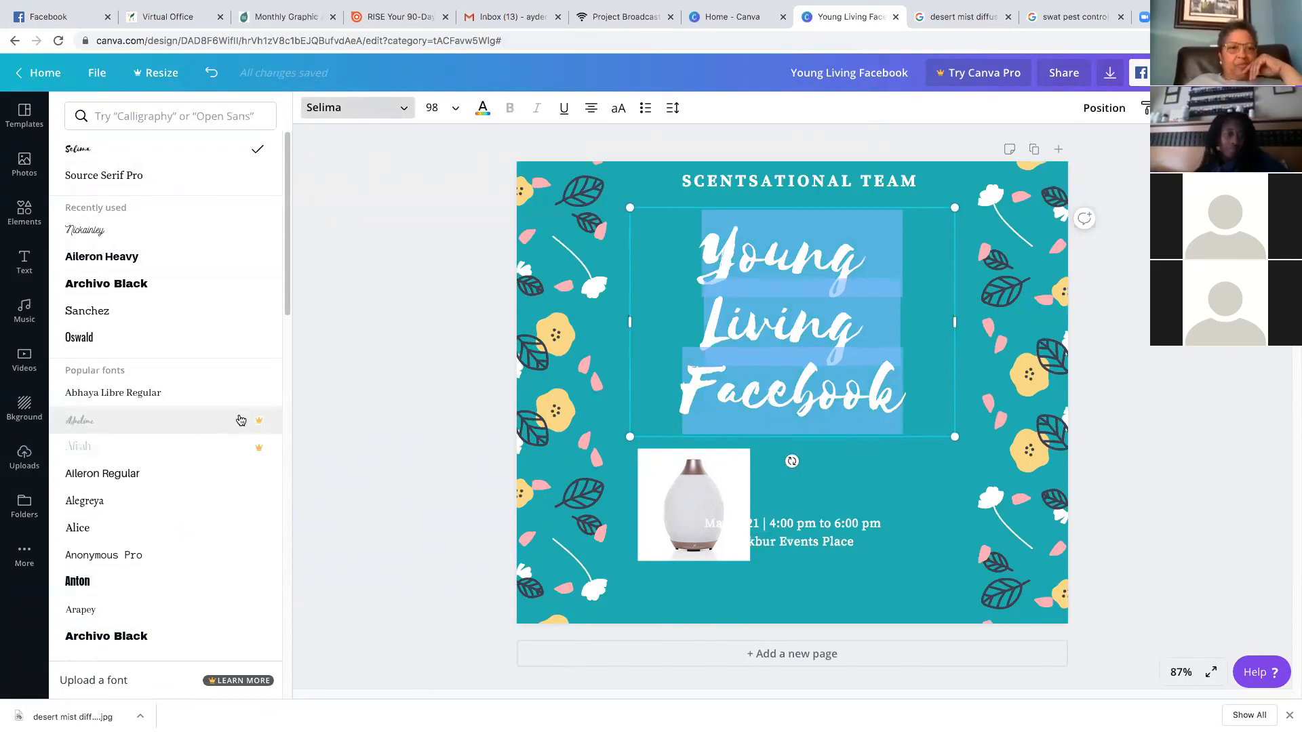
click(198, 237)
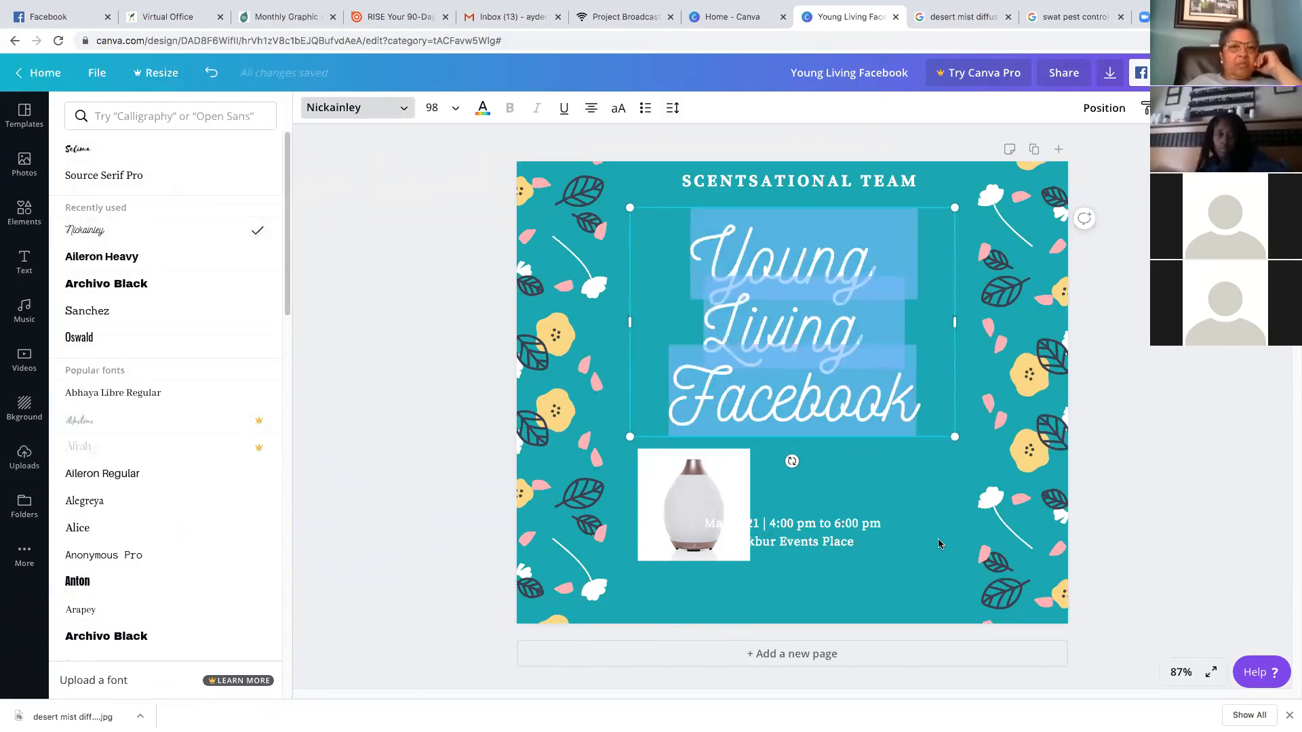
click(485, 110)
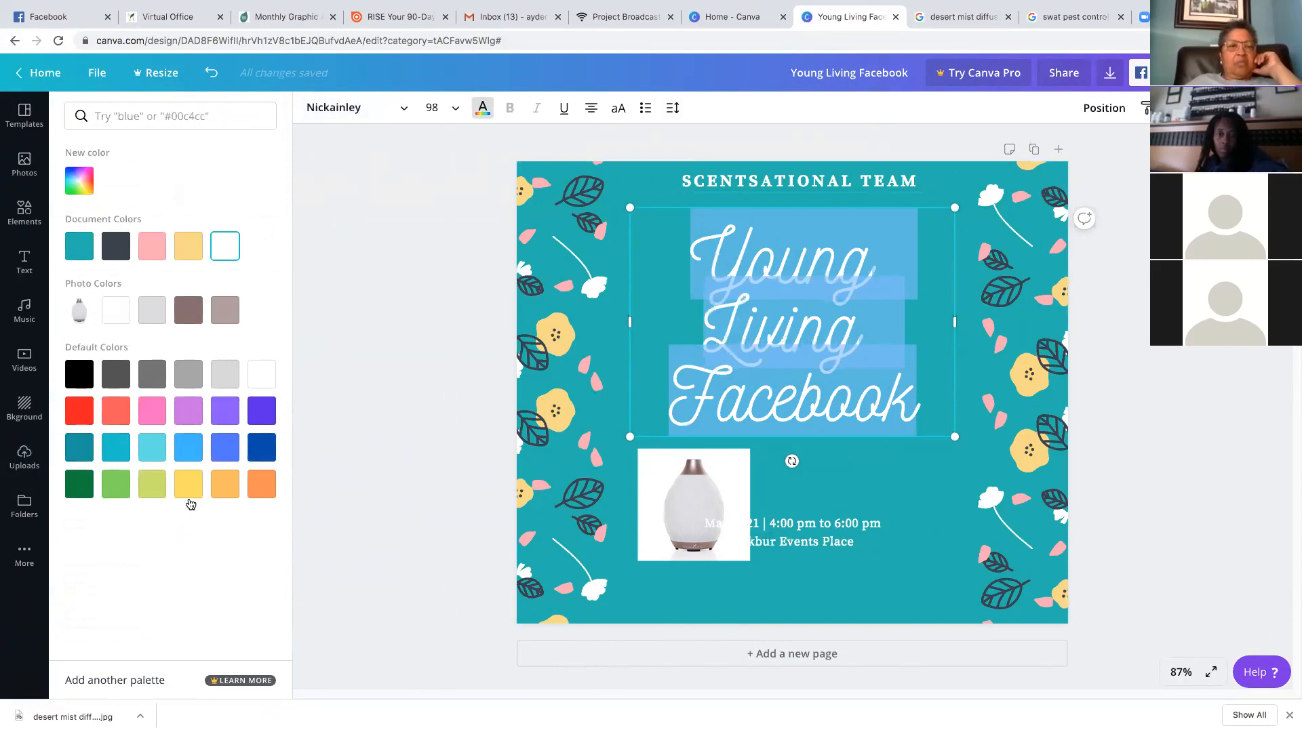
click(261, 447)
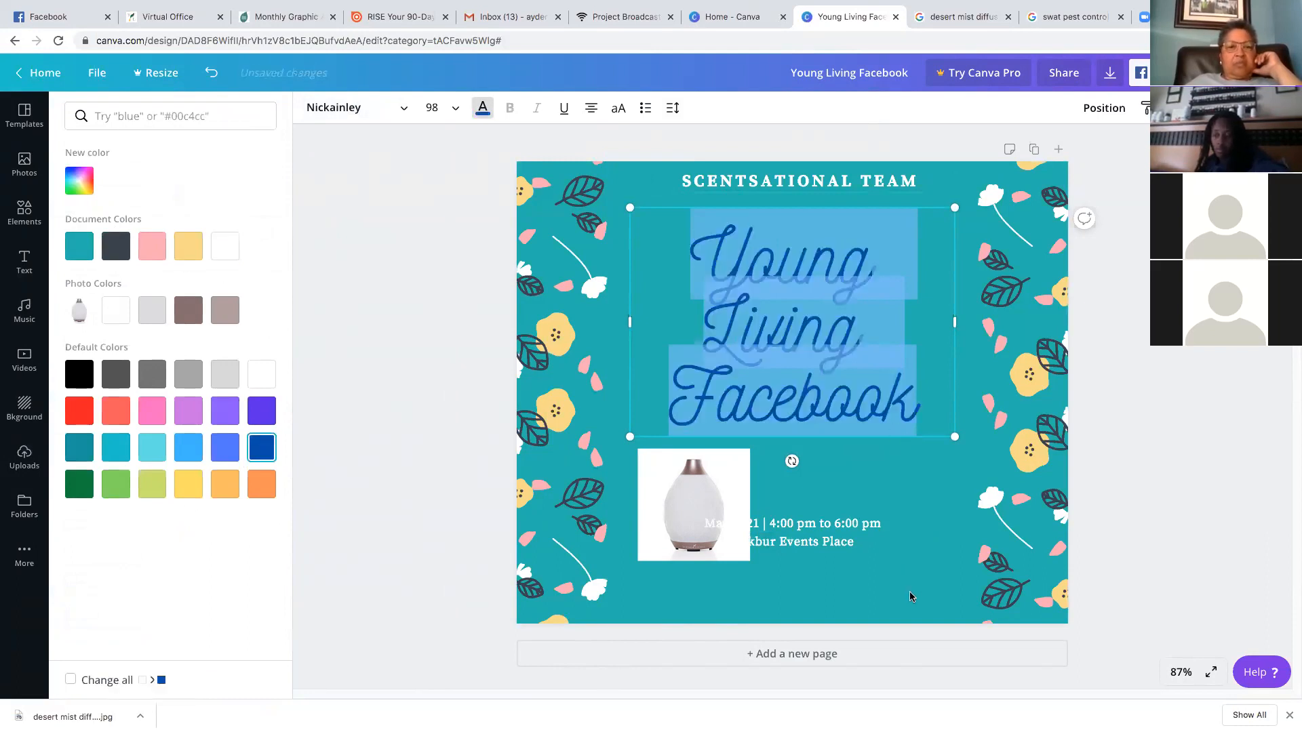
click(899, 532)
Make the SCENTSATIONAL TEAM line dark blue too
click(819, 188)
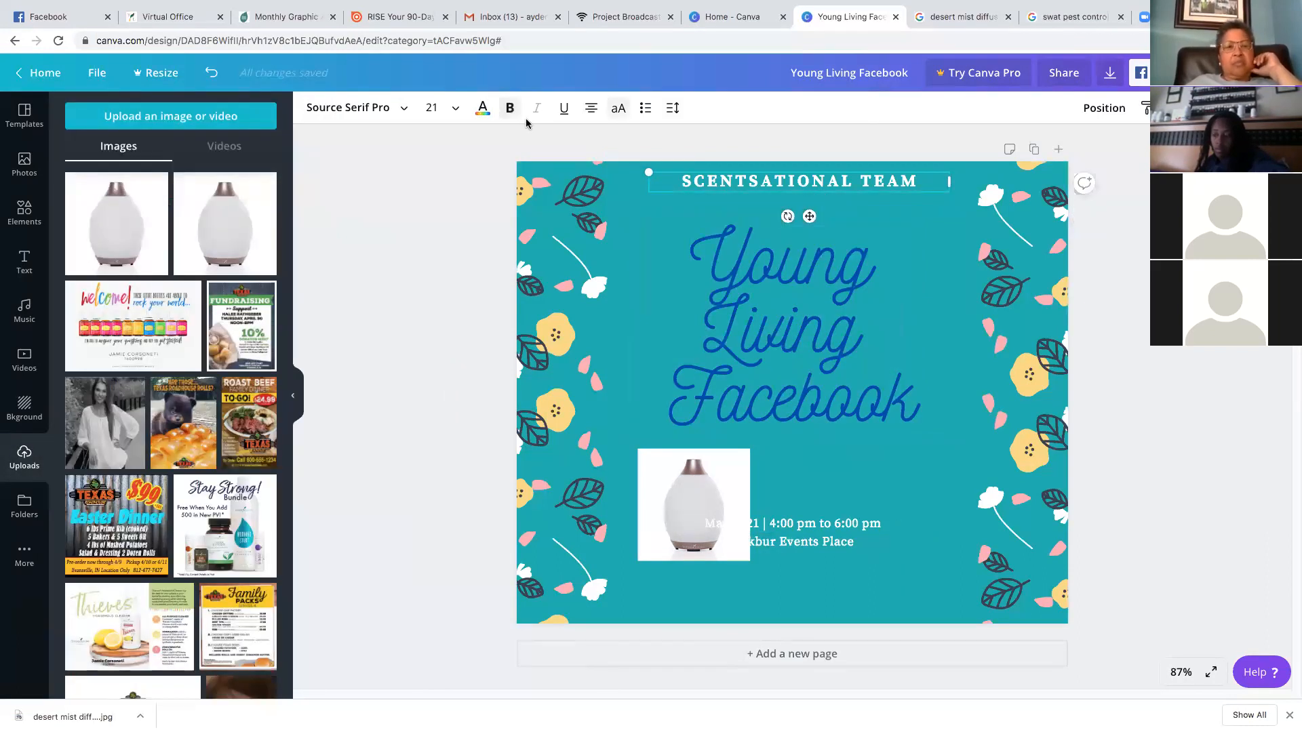
click(484, 108)
click(264, 453)
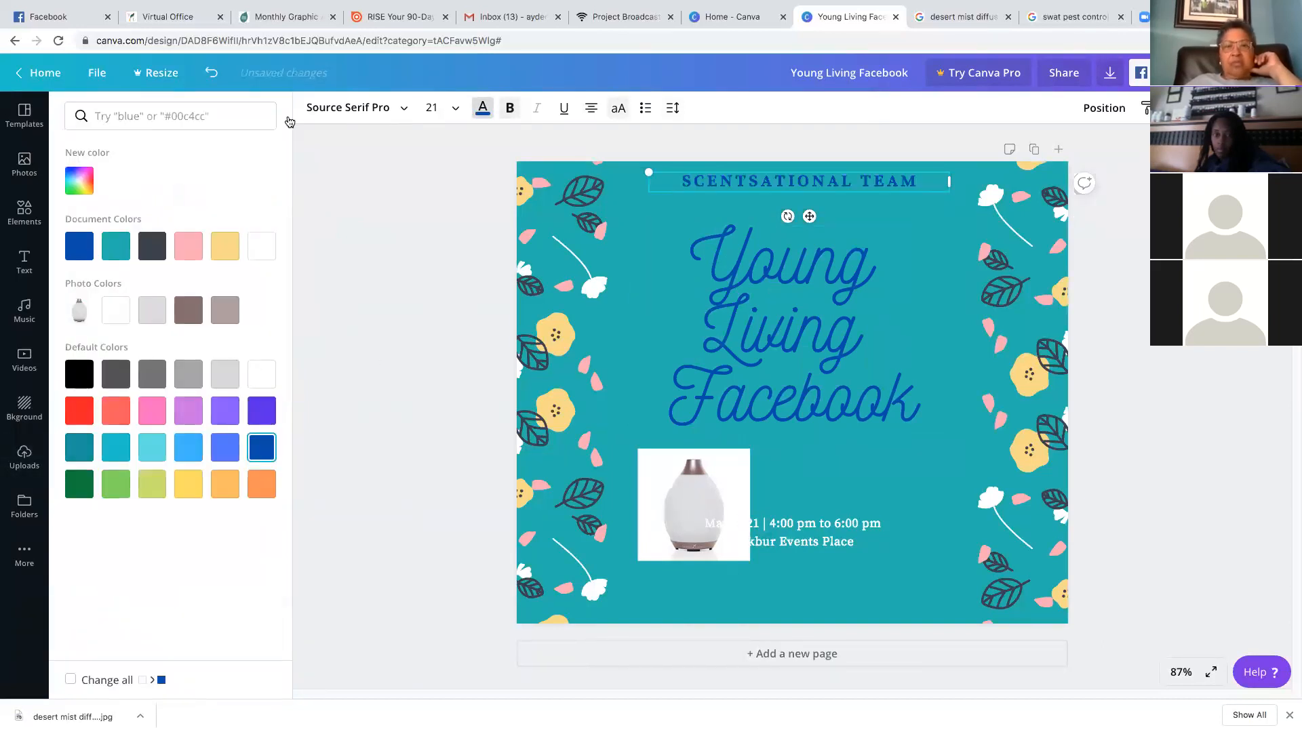
click(662, 221)
click(513, 144)
click(309, 110)
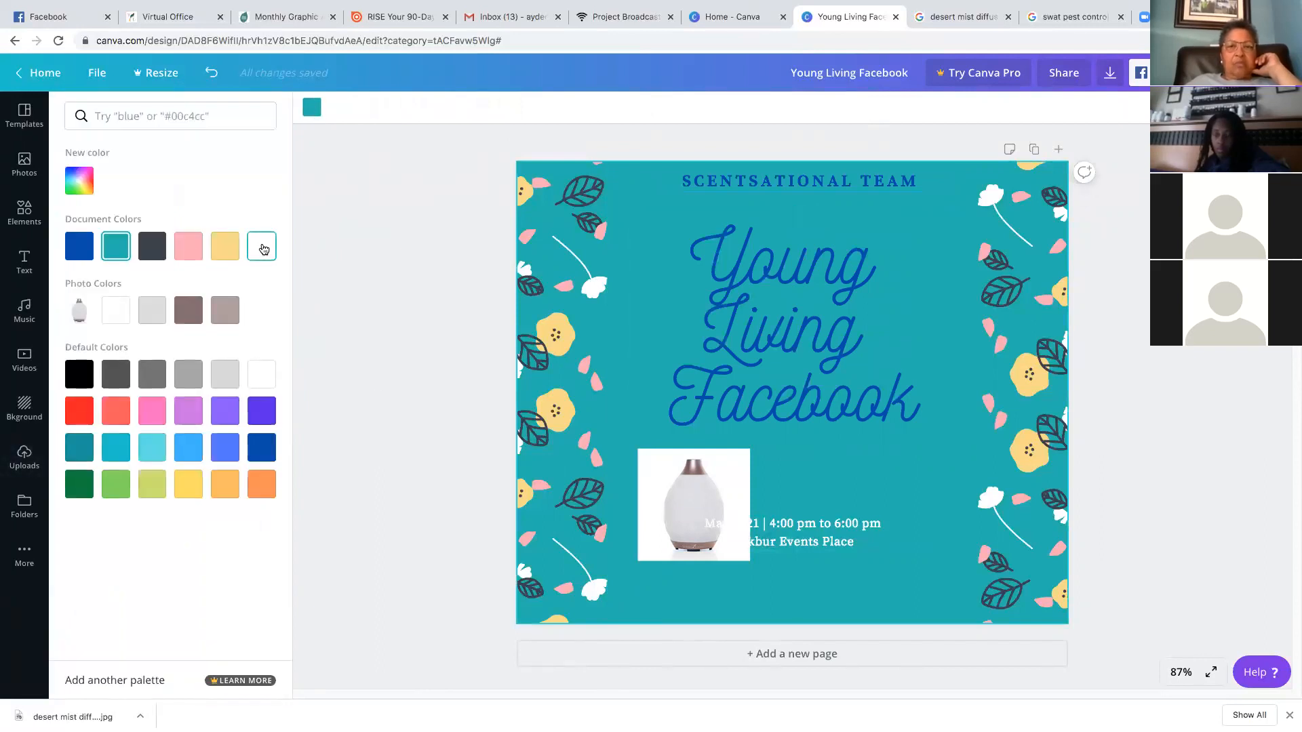
Give the page a white background and drag the diffuser photo's corner to enlarge it
click(261, 246)
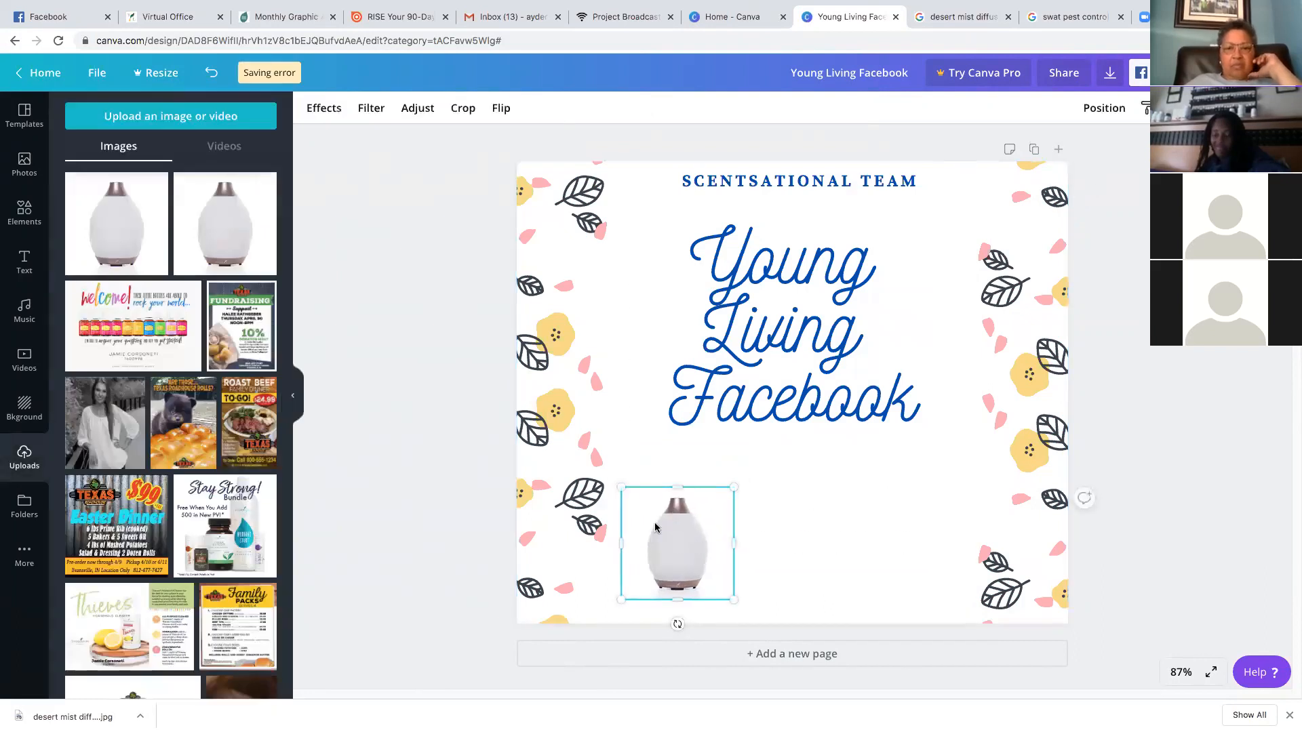
drag(735, 487, 781, 441)
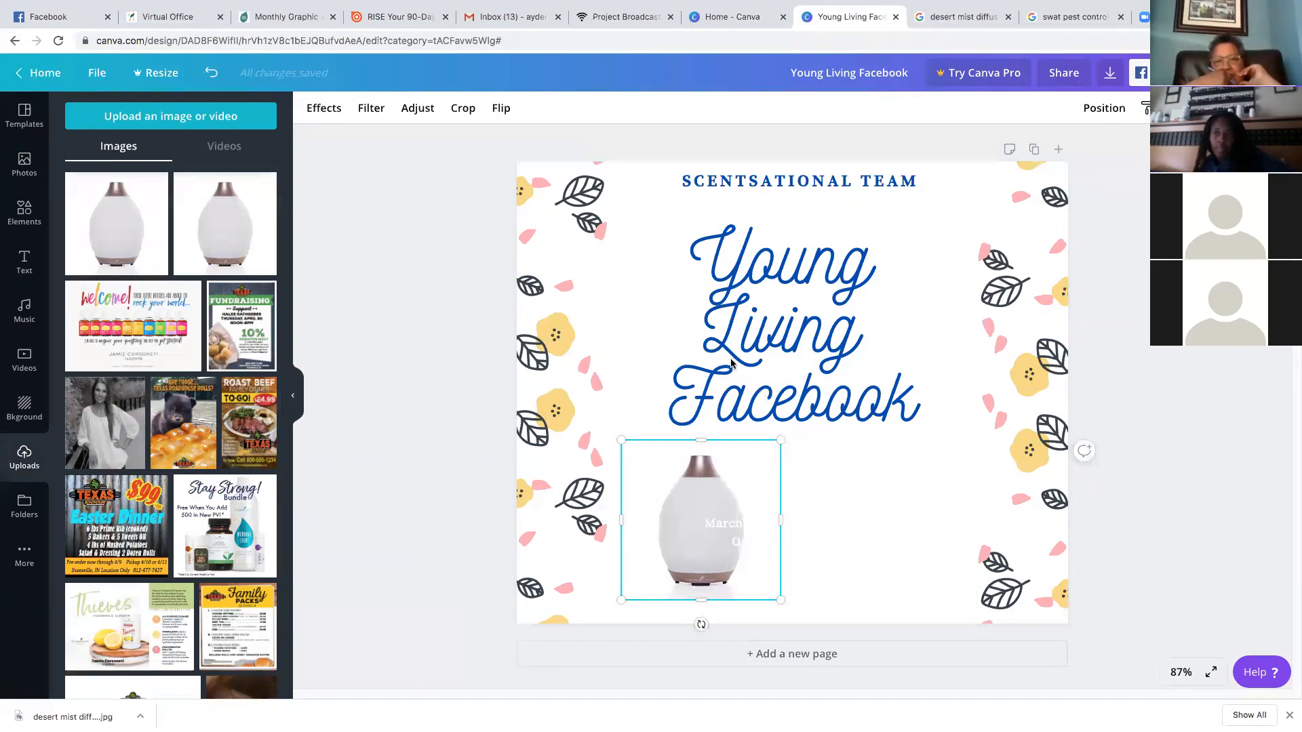
click(631, 177)
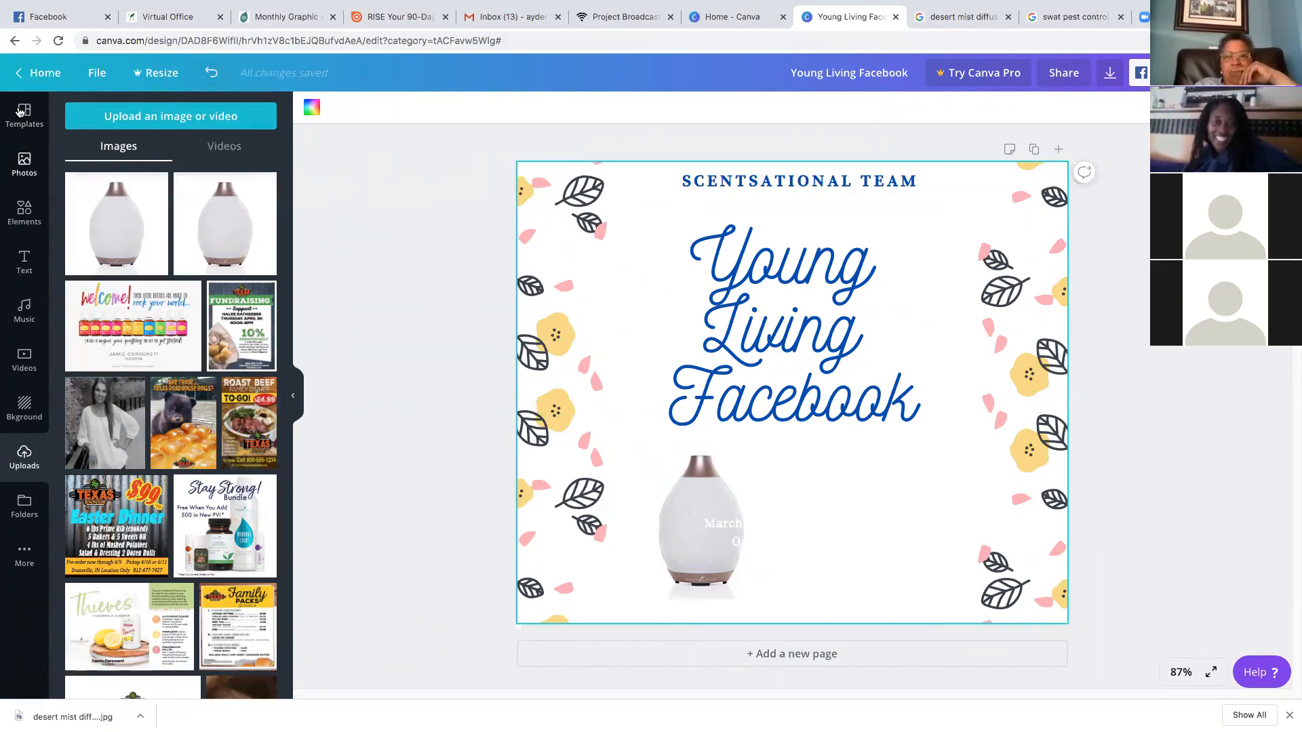
Return to the Canva home page and start another blank Facebook Post design
click(19, 112)
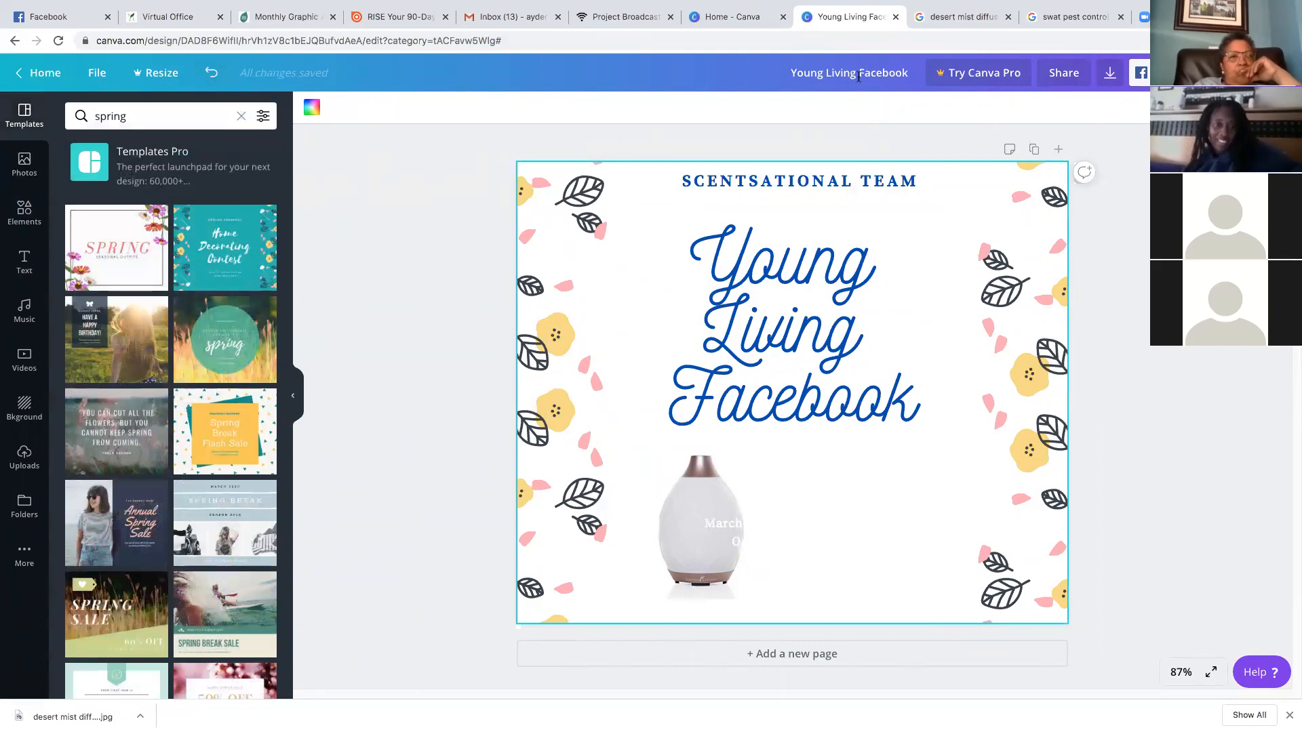
click(39, 72)
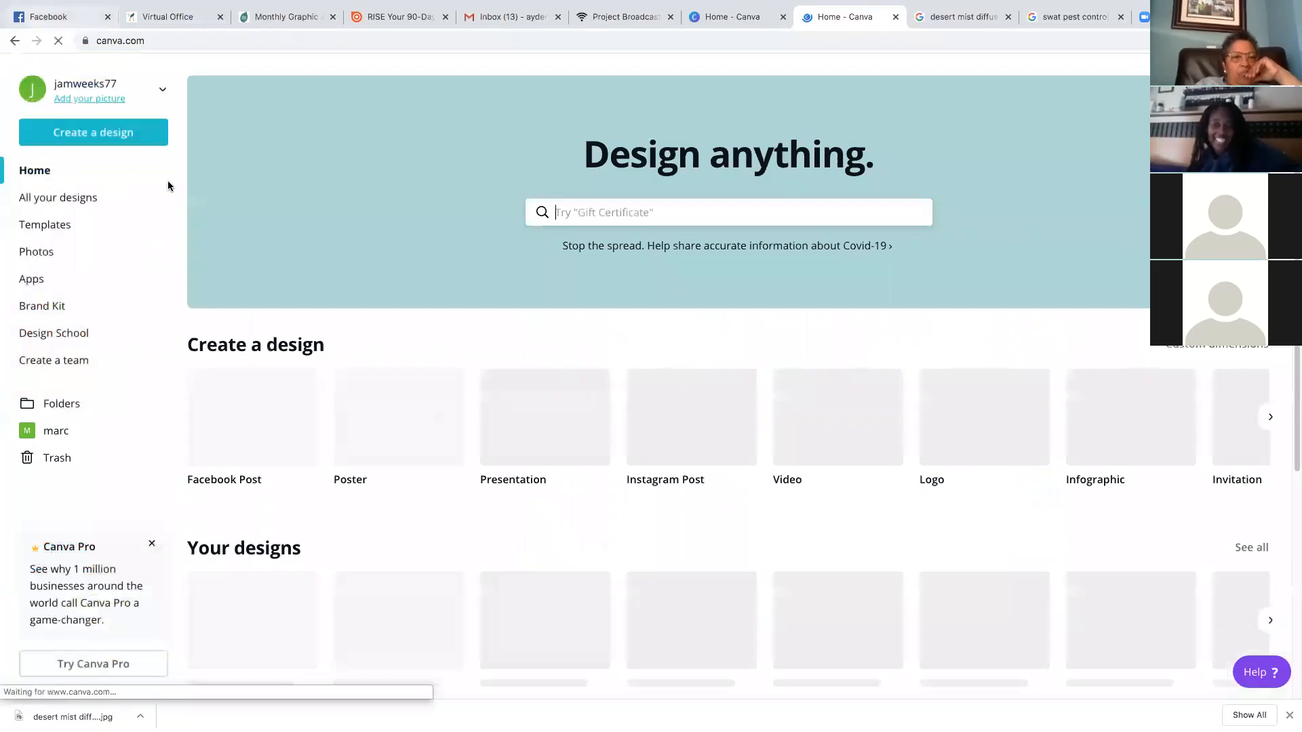
click(100, 136)
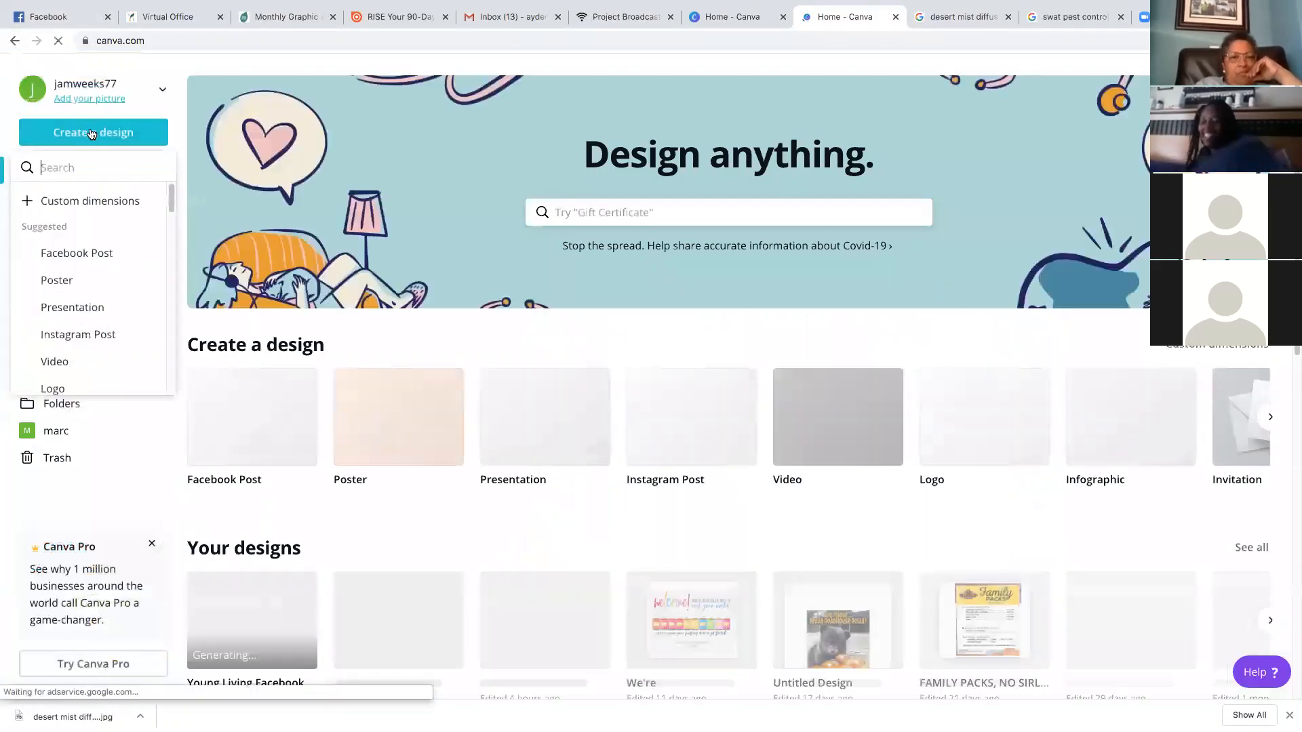
click(97, 255)
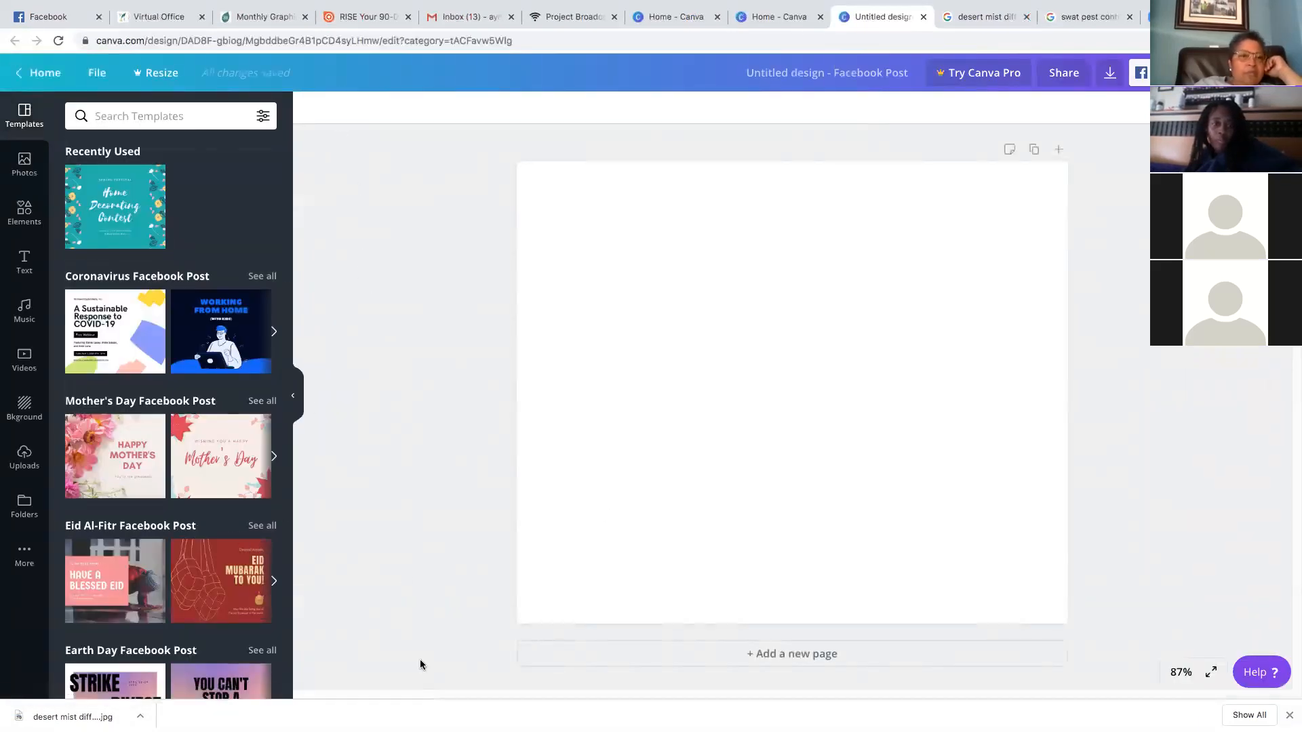
Apply the 'Wishing You a Happy Mother's Day' template, make its background white, and show uploads
click(218, 461)
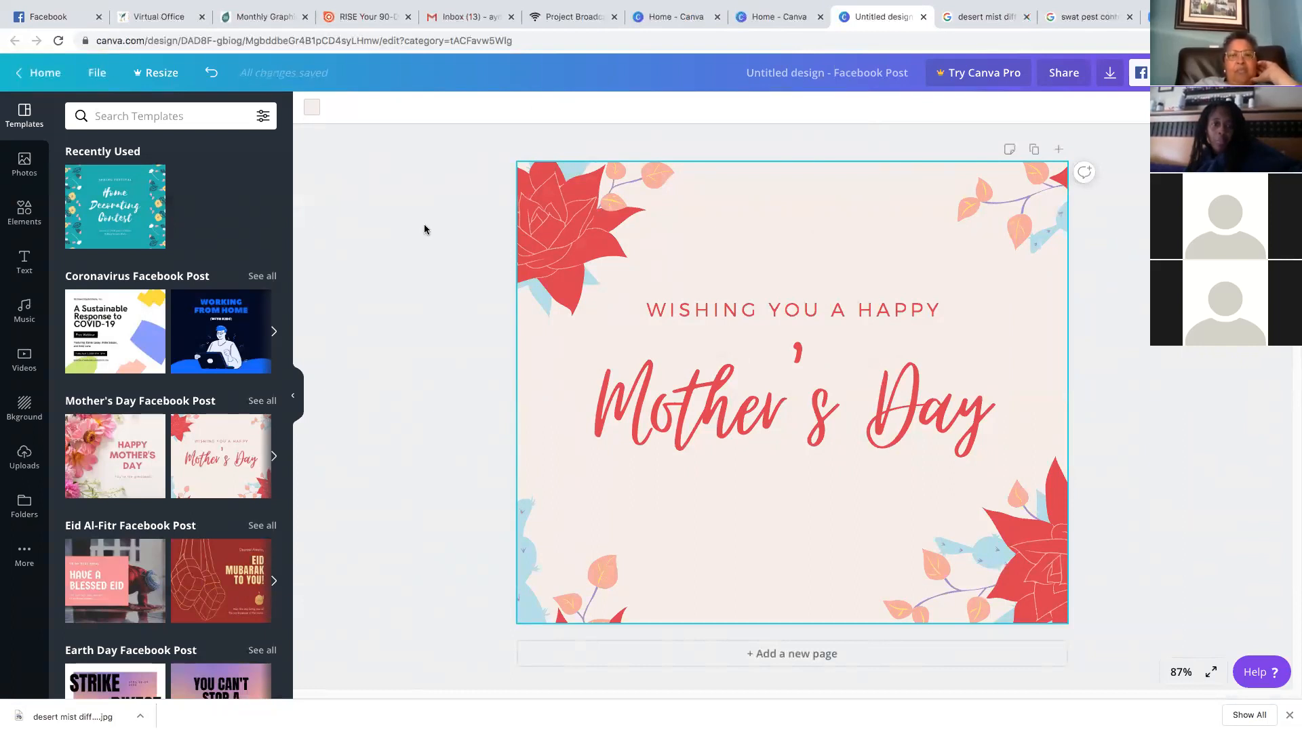
click(312, 107)
click(261, 310)
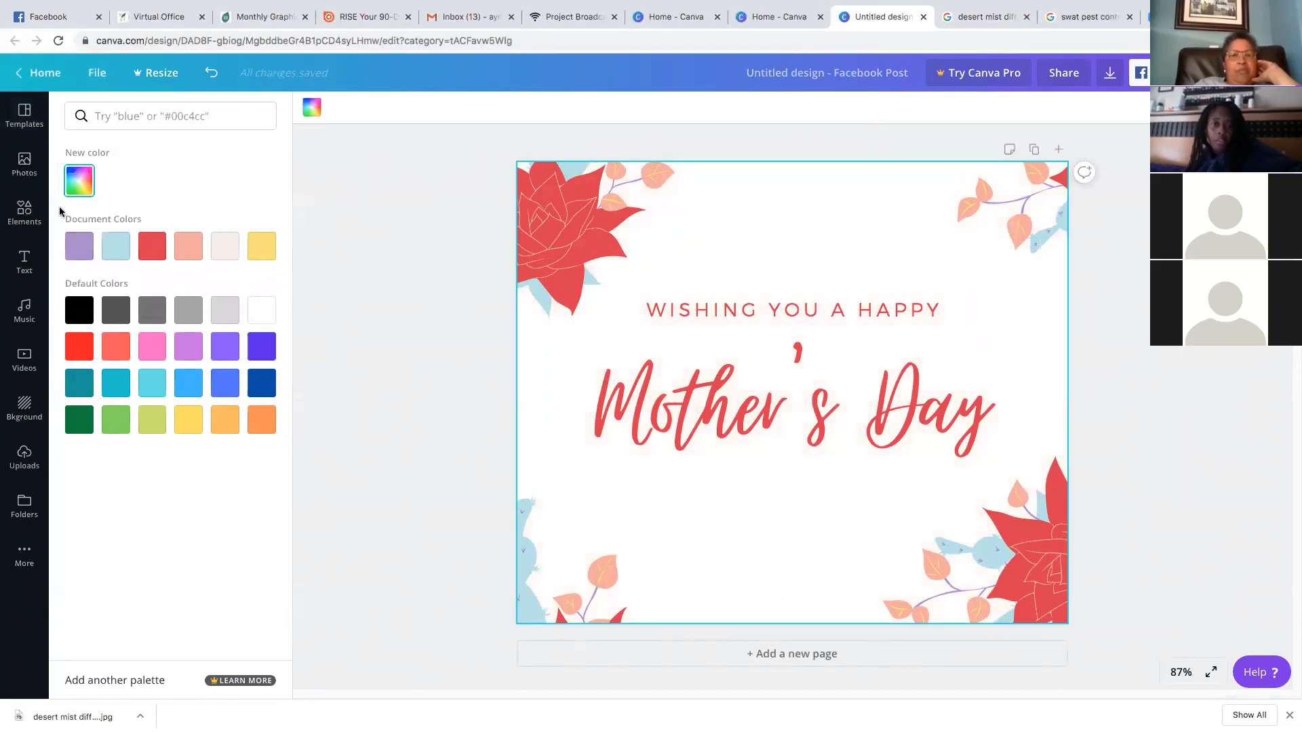
click(34, 174)
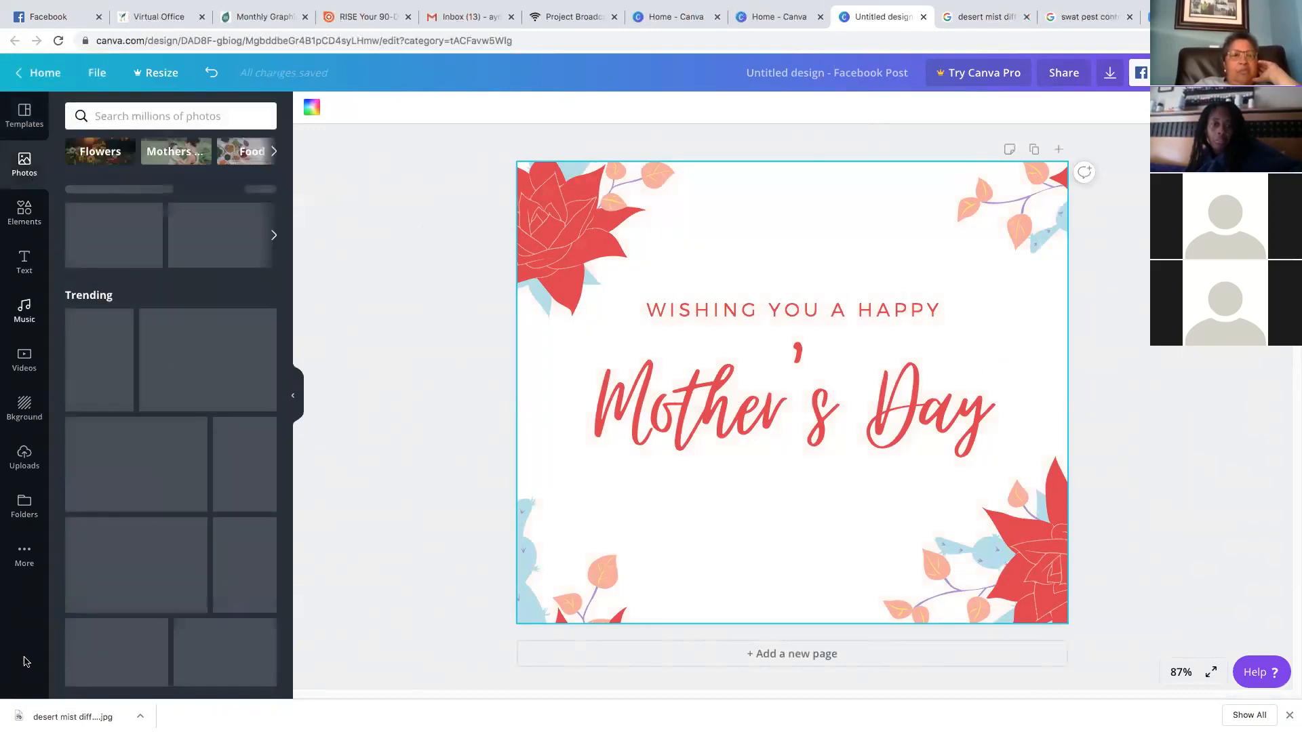
click(25, 459)
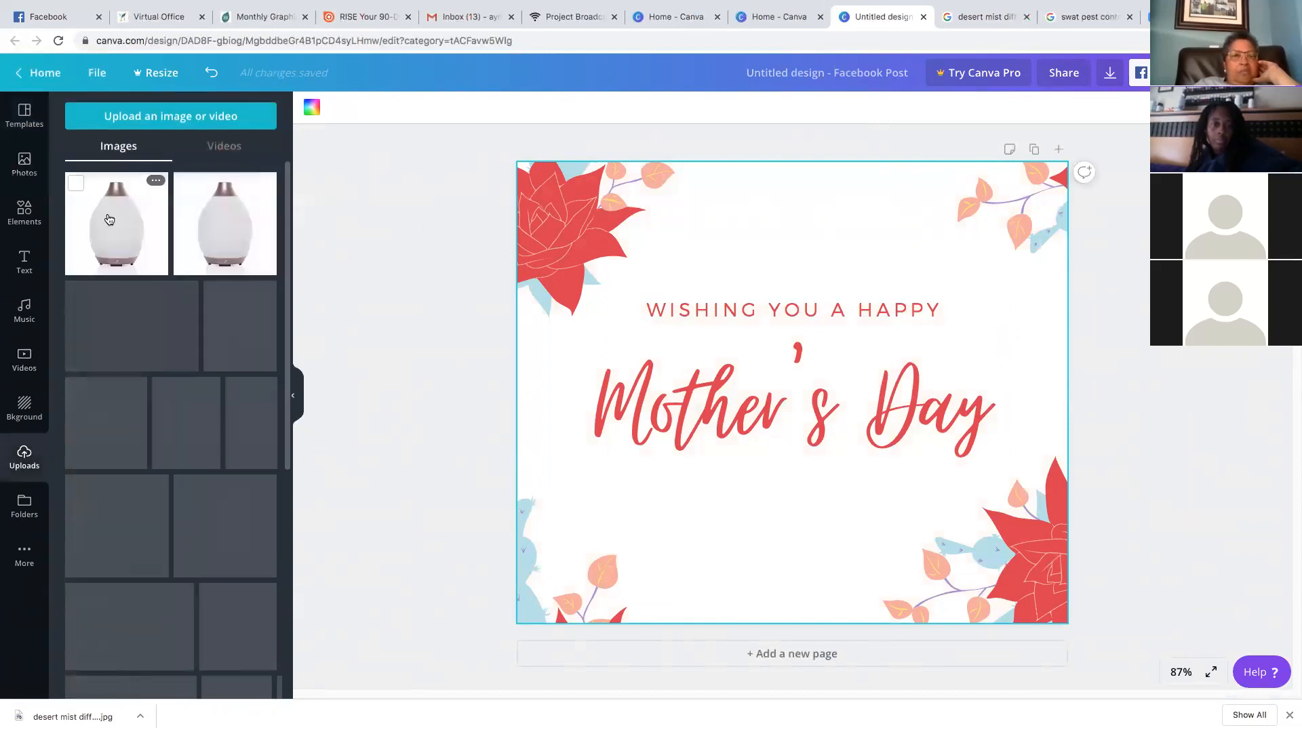
Add the diffuser photo as an element, enlarge it to about 804 px, and centre it
drag(192, 215, 848, 204)
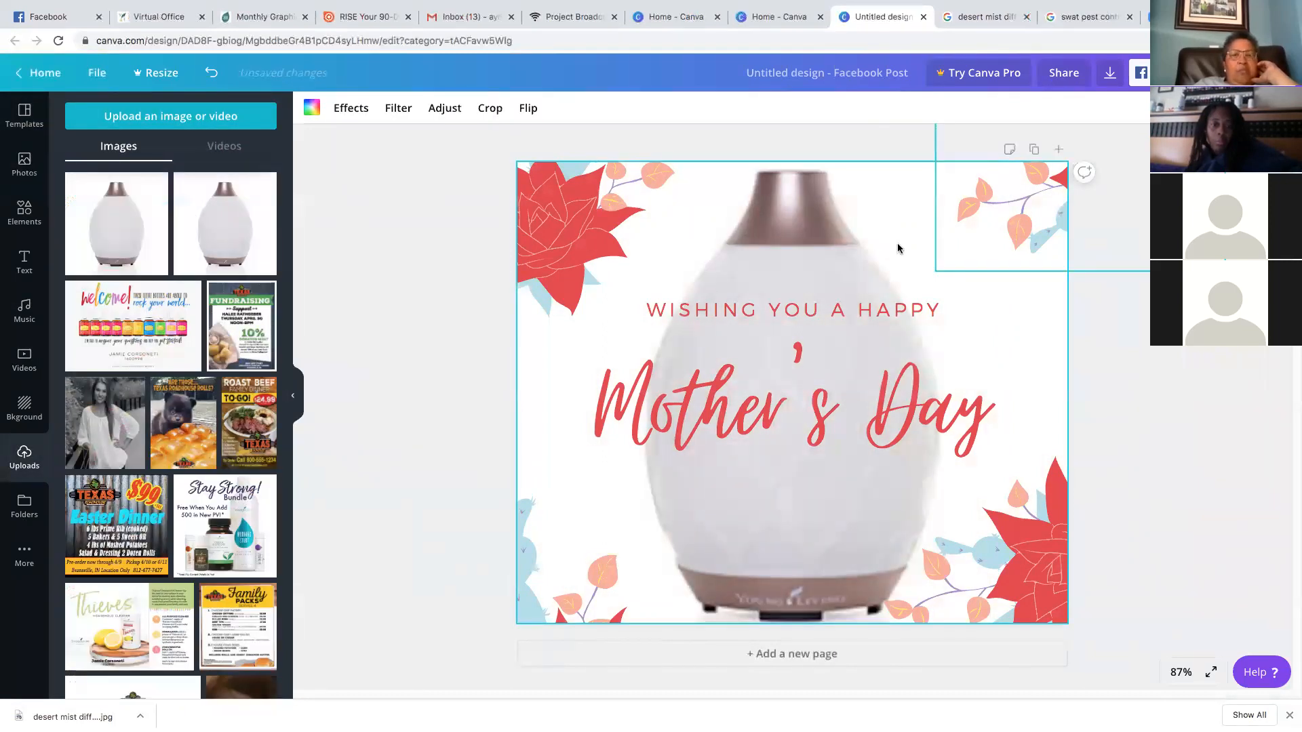
click(212, 75)
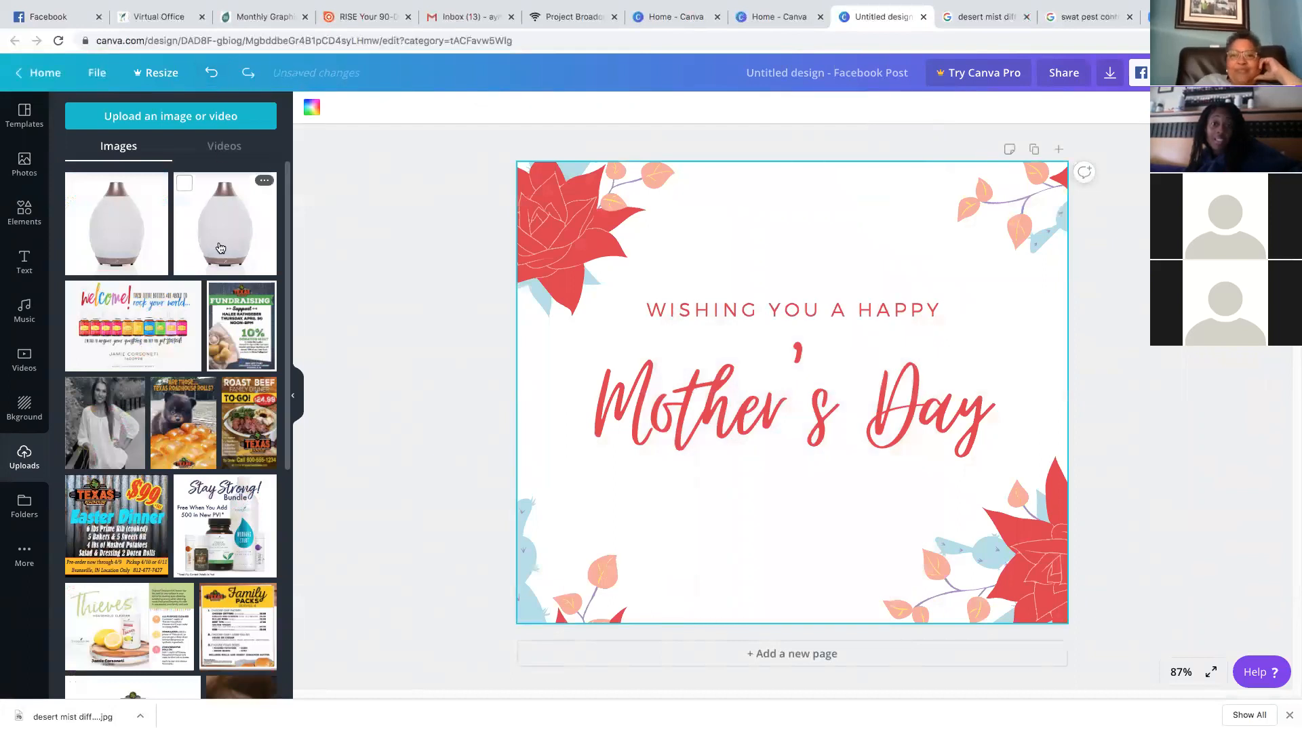
click(117, 224)
drag(910, 279, 785, 401)
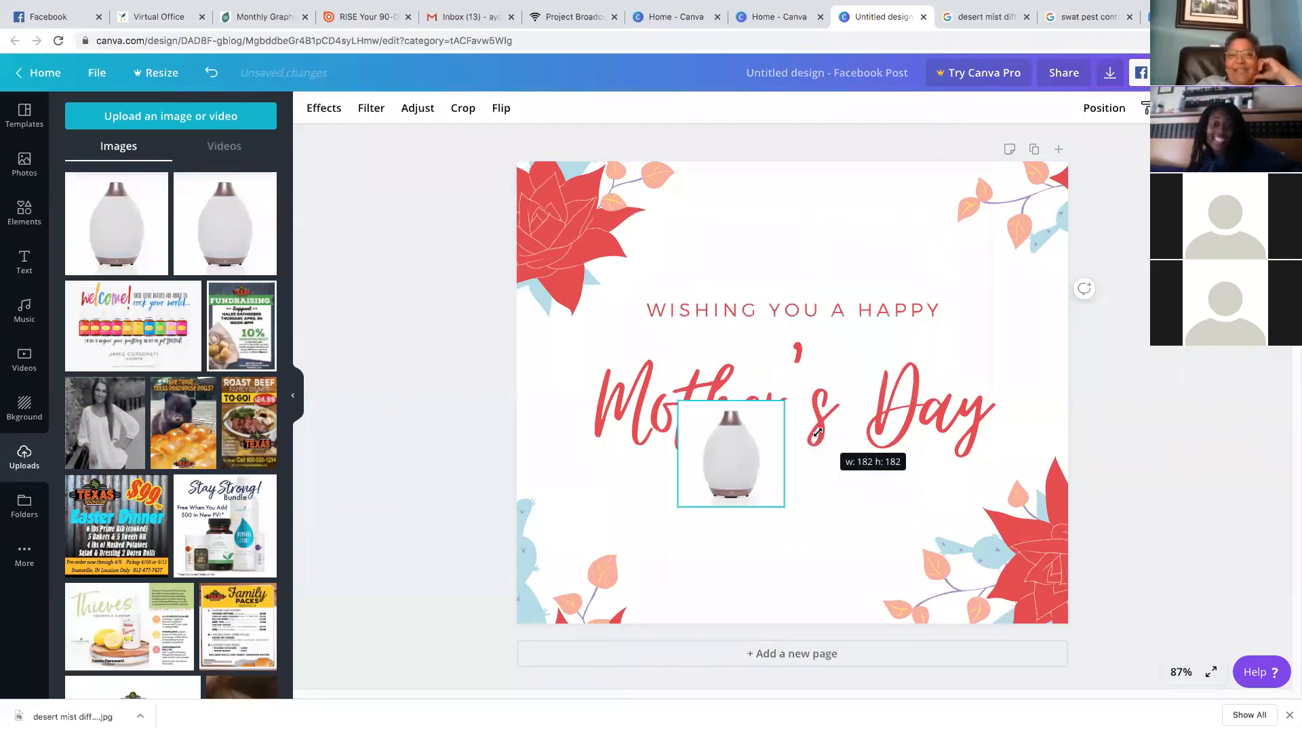
drag(718, 464, 684, 530)
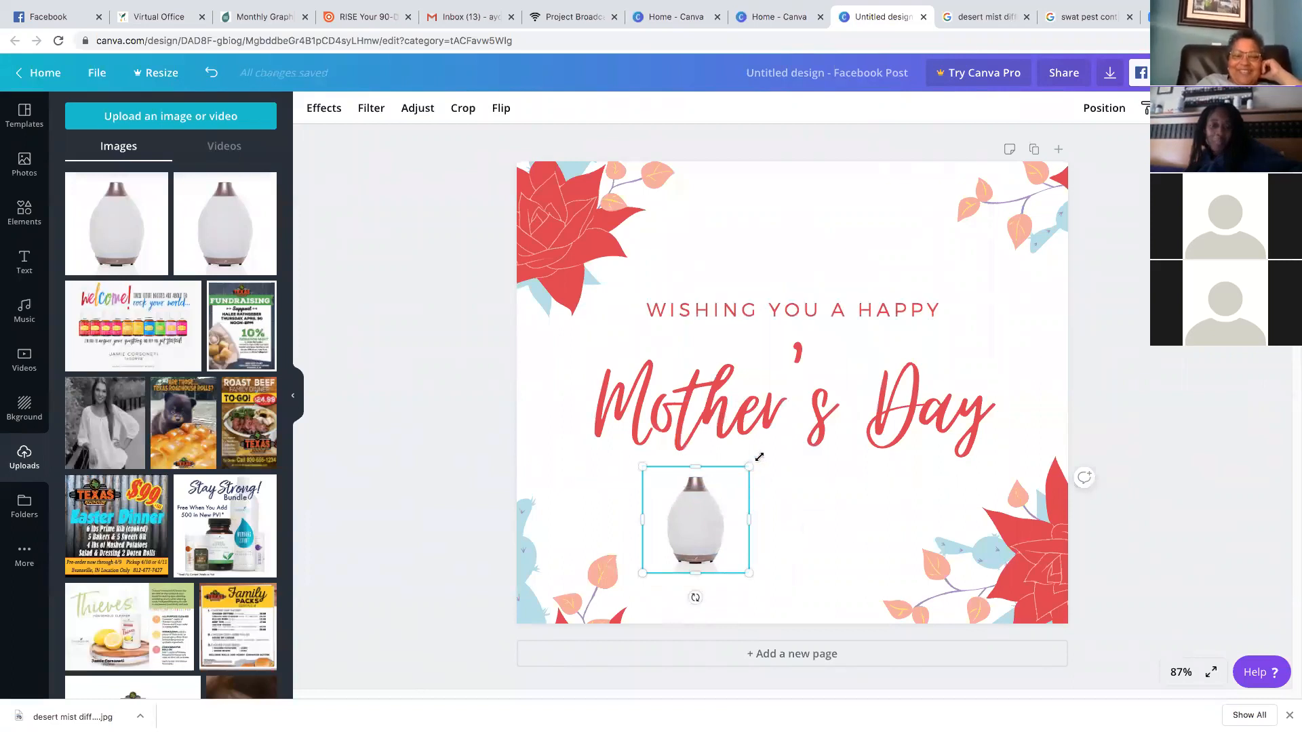
drag(753, 467, 783, 433)
drag(707, 515, 702, 552)
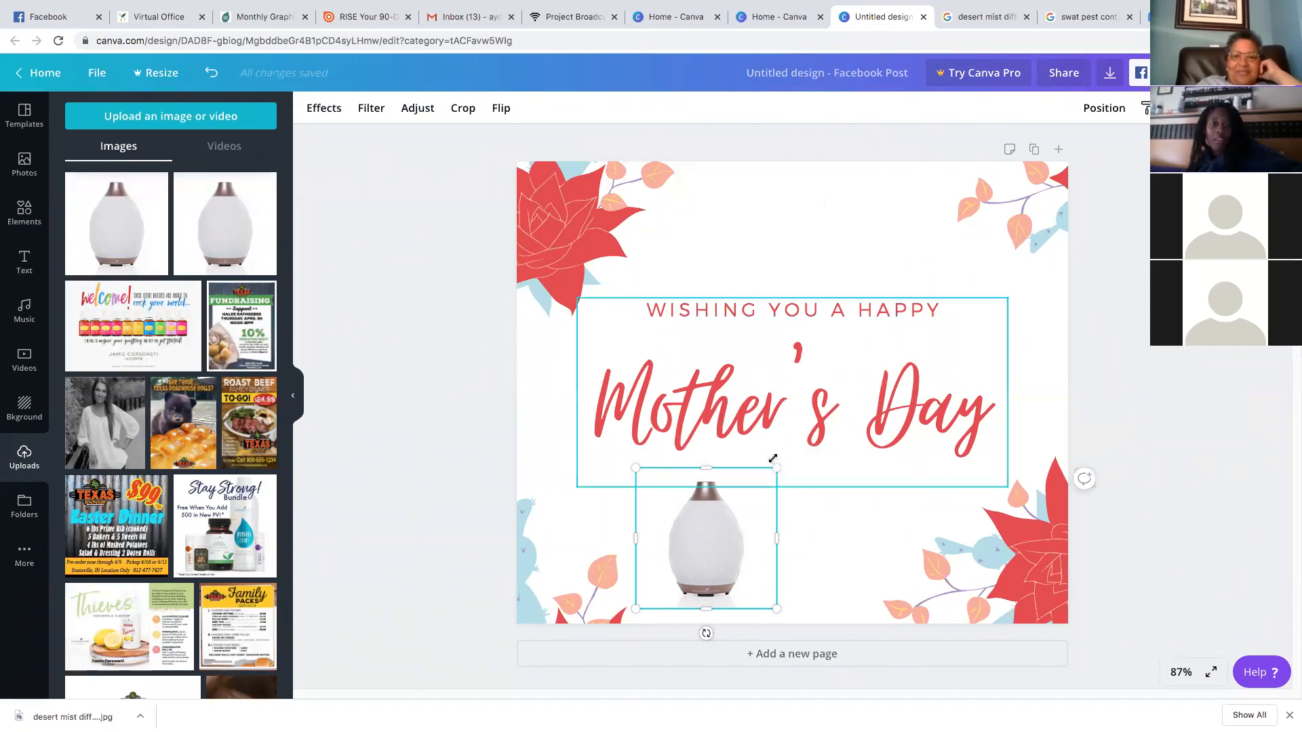
drag(776, 468, 1037, 208)
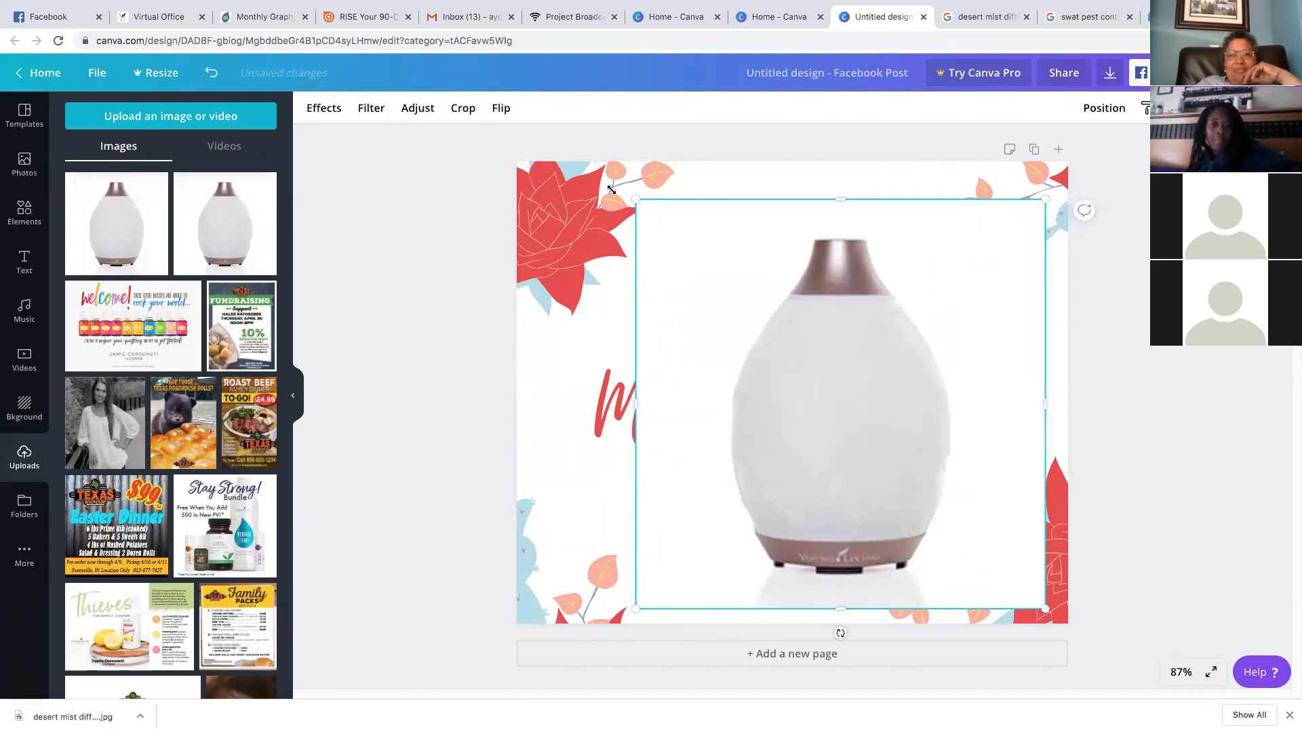
drag(635, 208, 585, 148)
drag(764, 323, 740, 335)
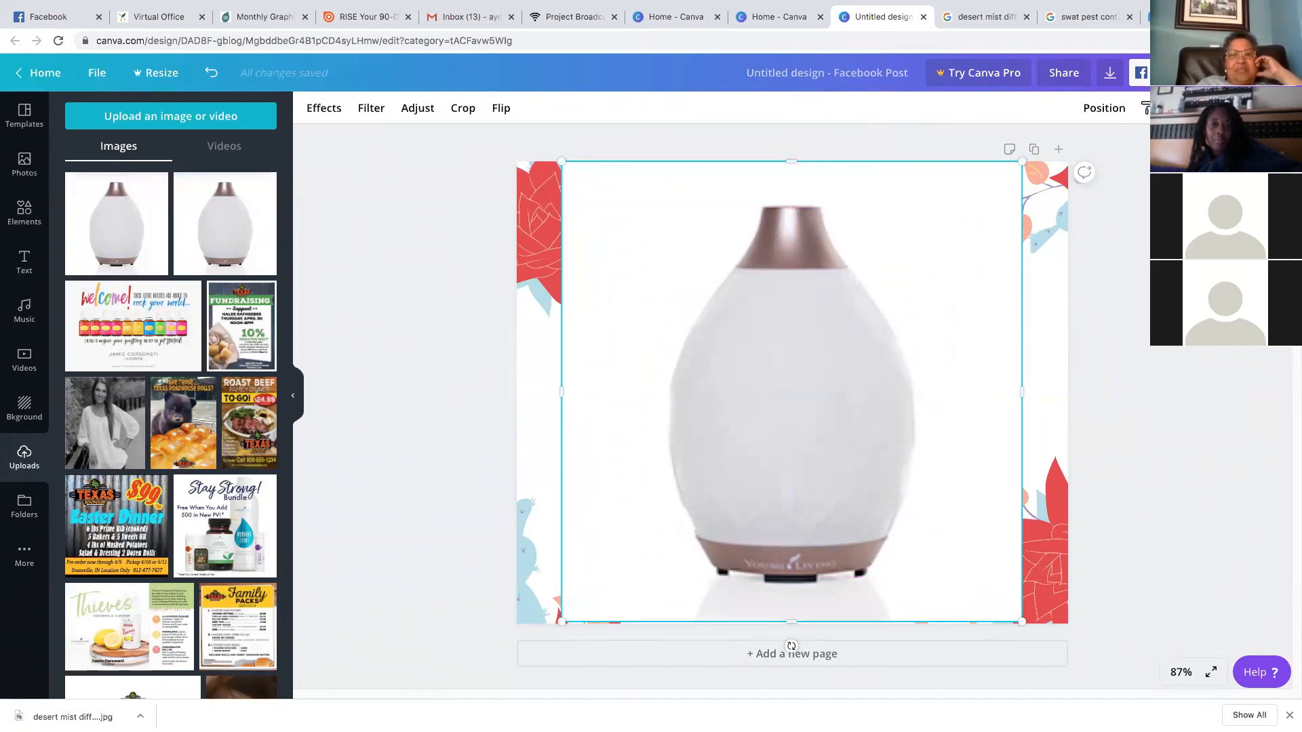
Send the diffuser photo to the back, behind the flower graphics and Mother's Day text
click(1105, 111)
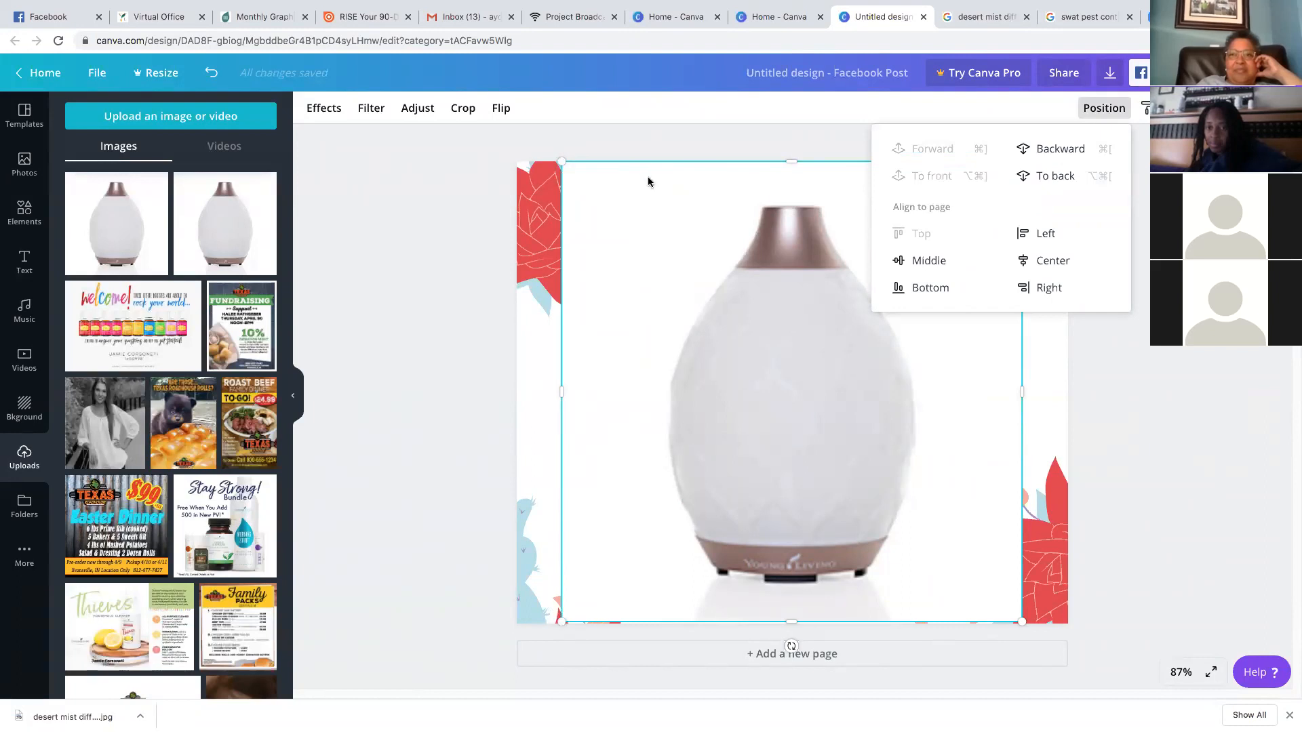
click(1065, 177)
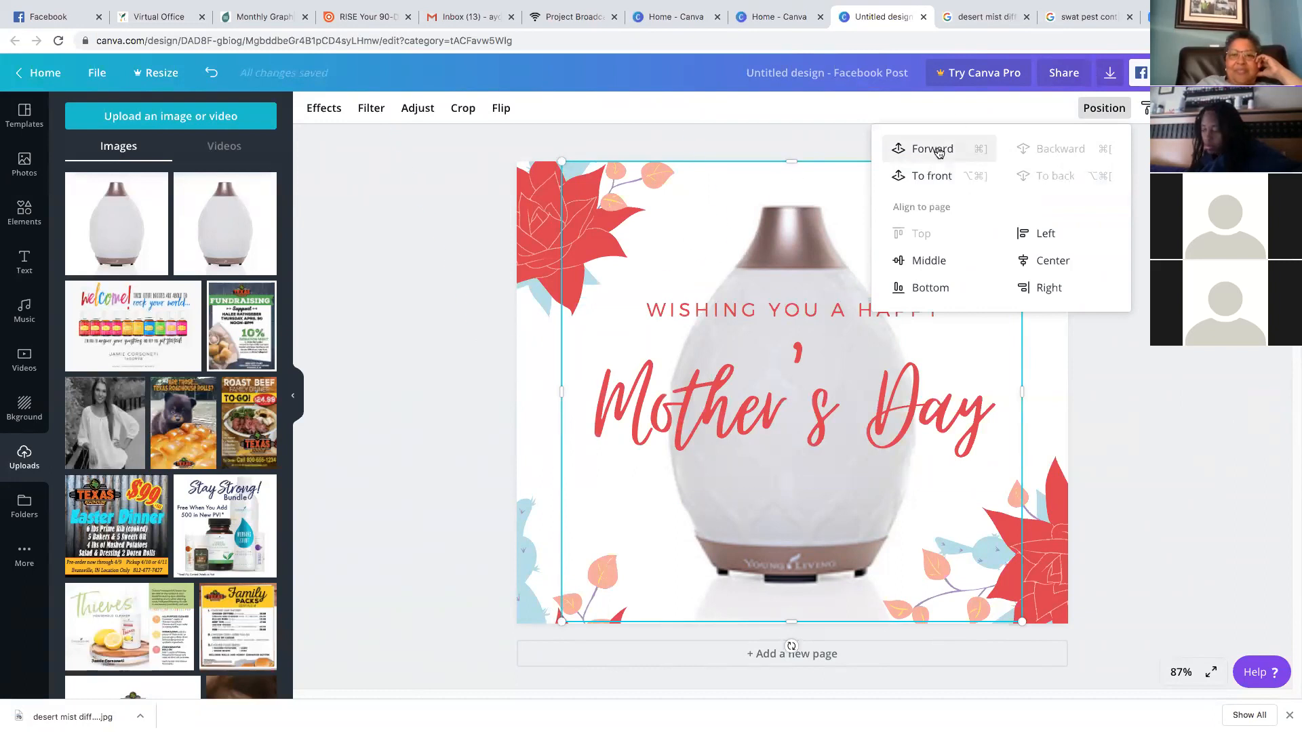
click(921, 149)
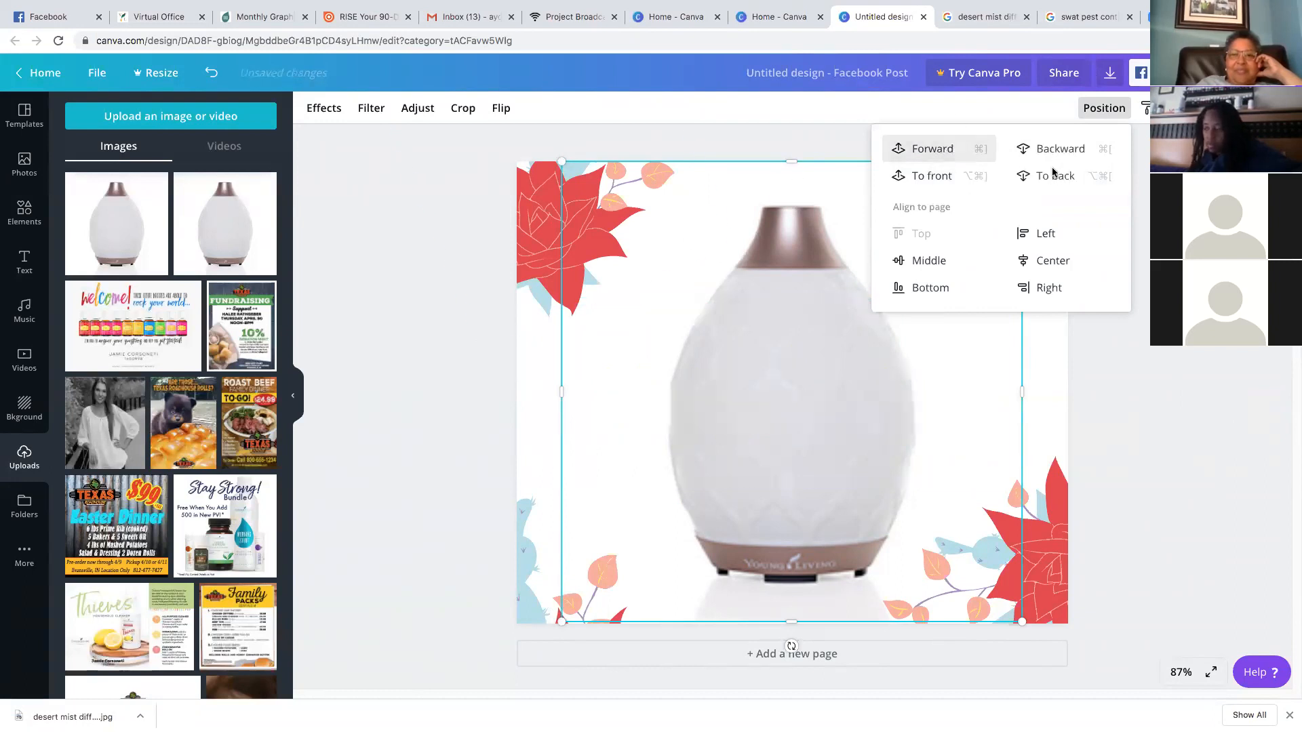
click(1048, 175)
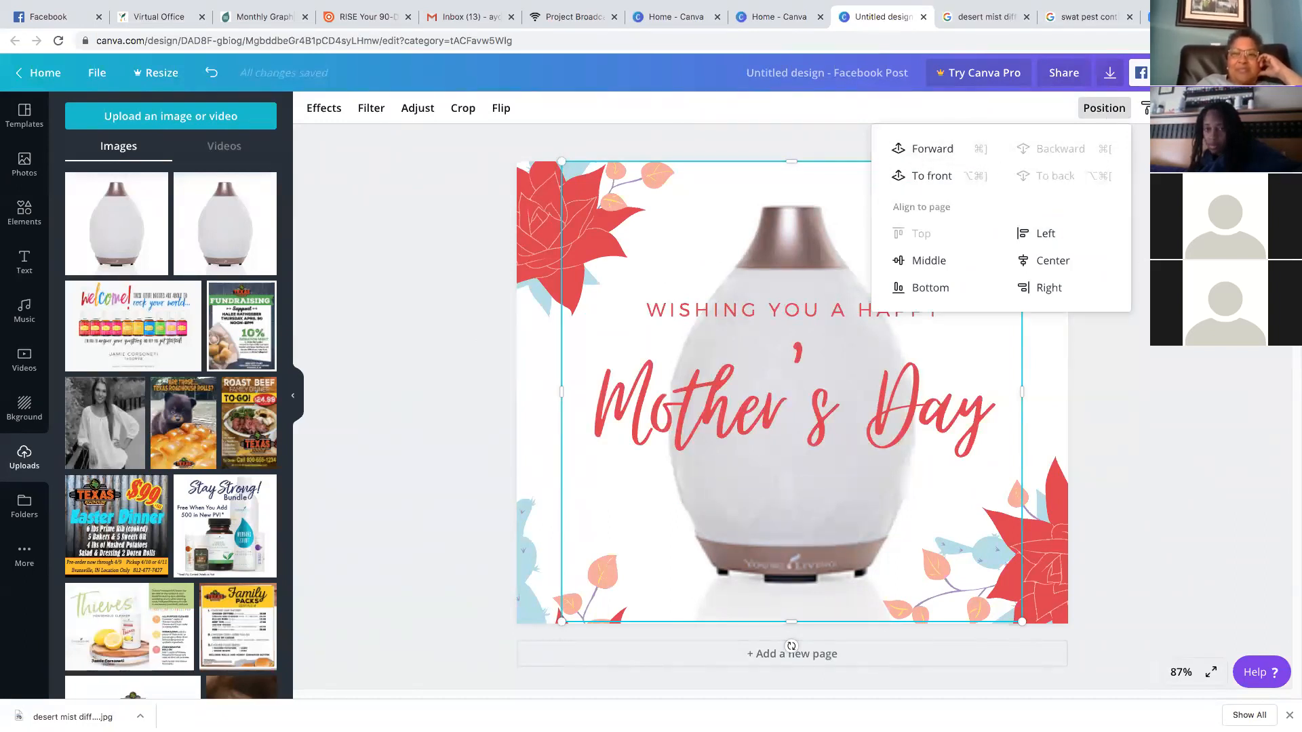
click(1083, 235)
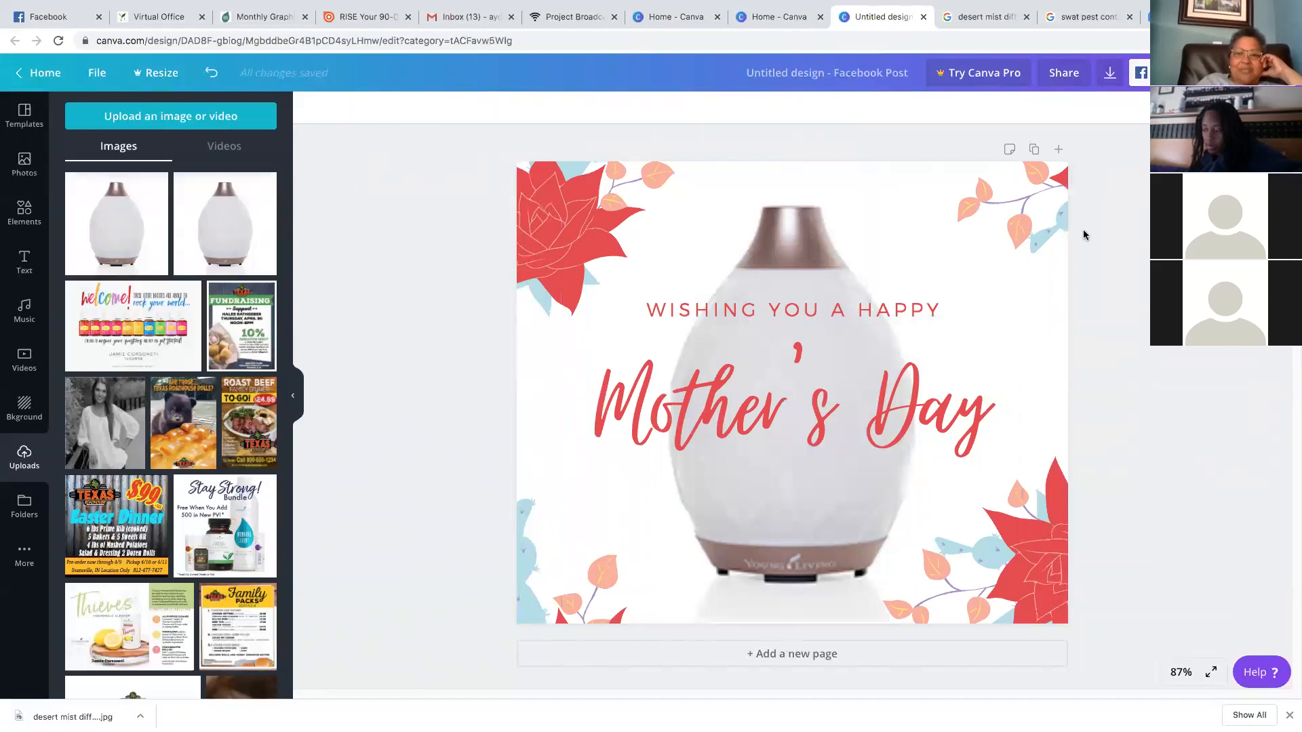
Shift the top-left flower slightly and recolour its petals dark green and leaves light green
click(566, 226)
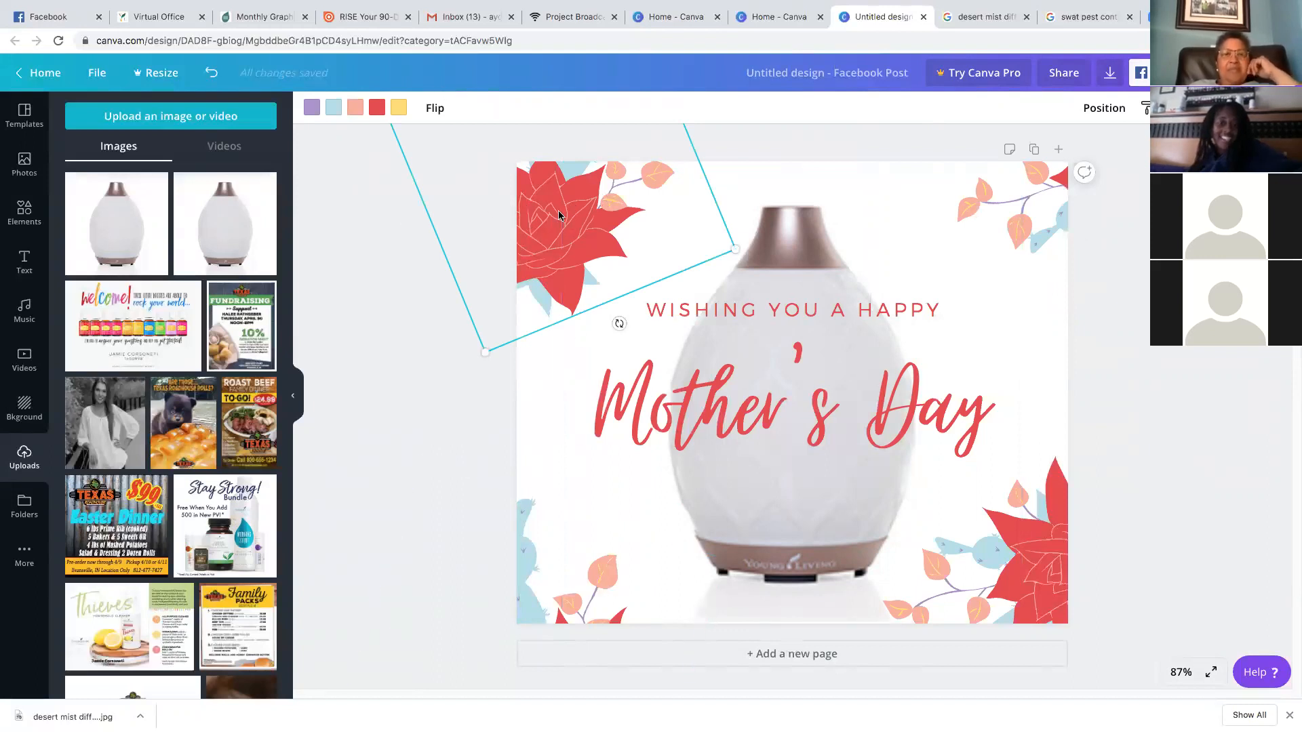
drag(582, 243, 590, 212)
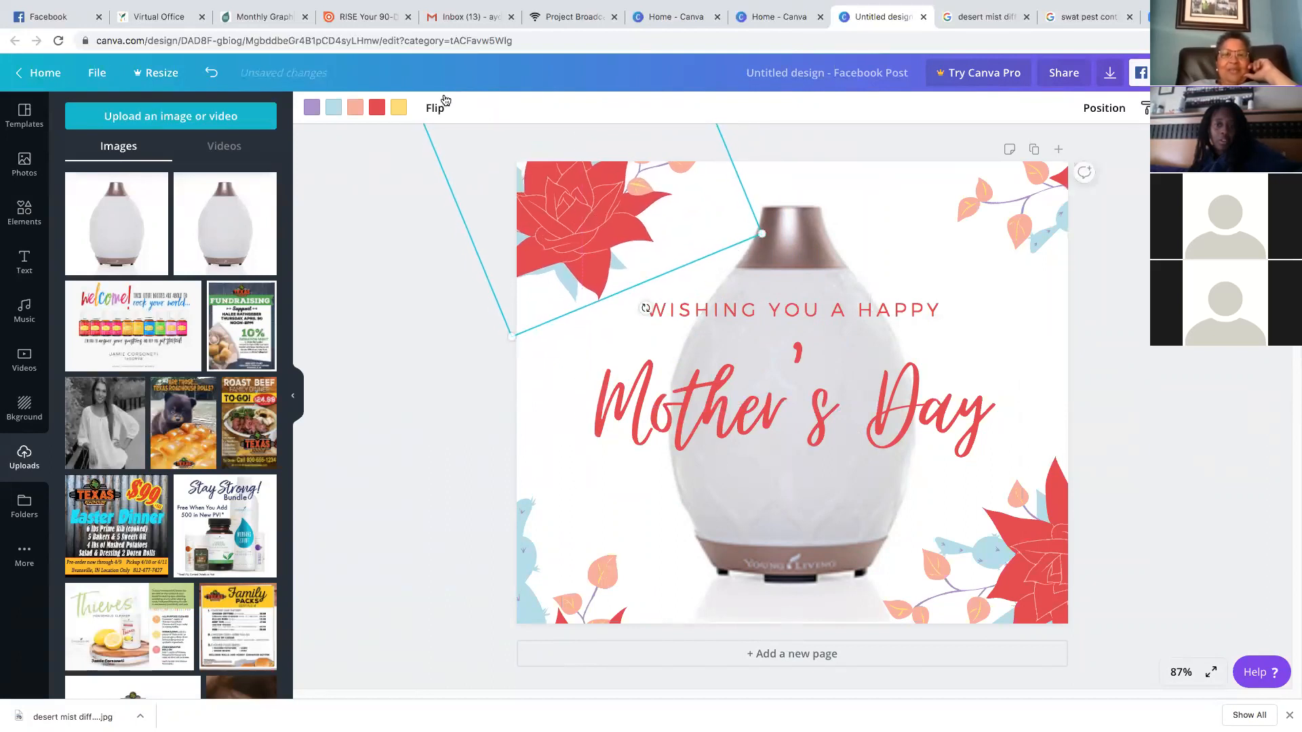
click(377, 107)
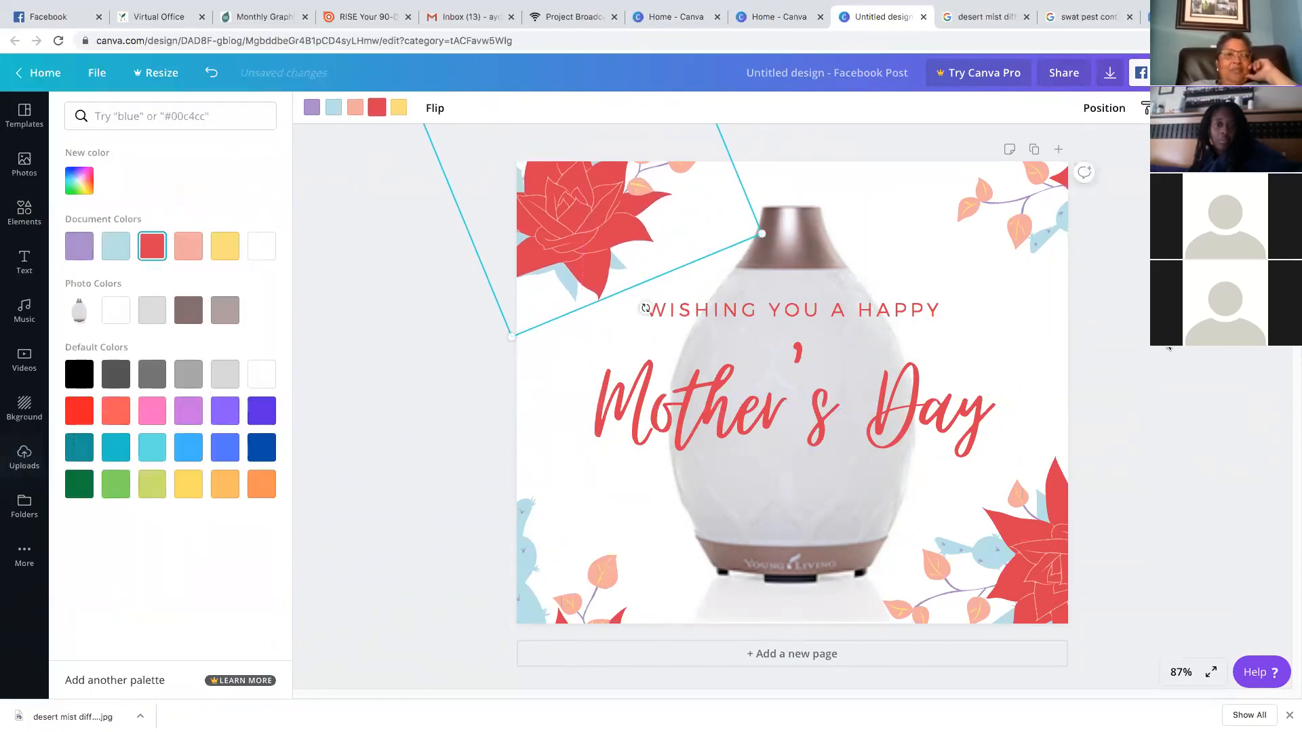
click(80, 484)
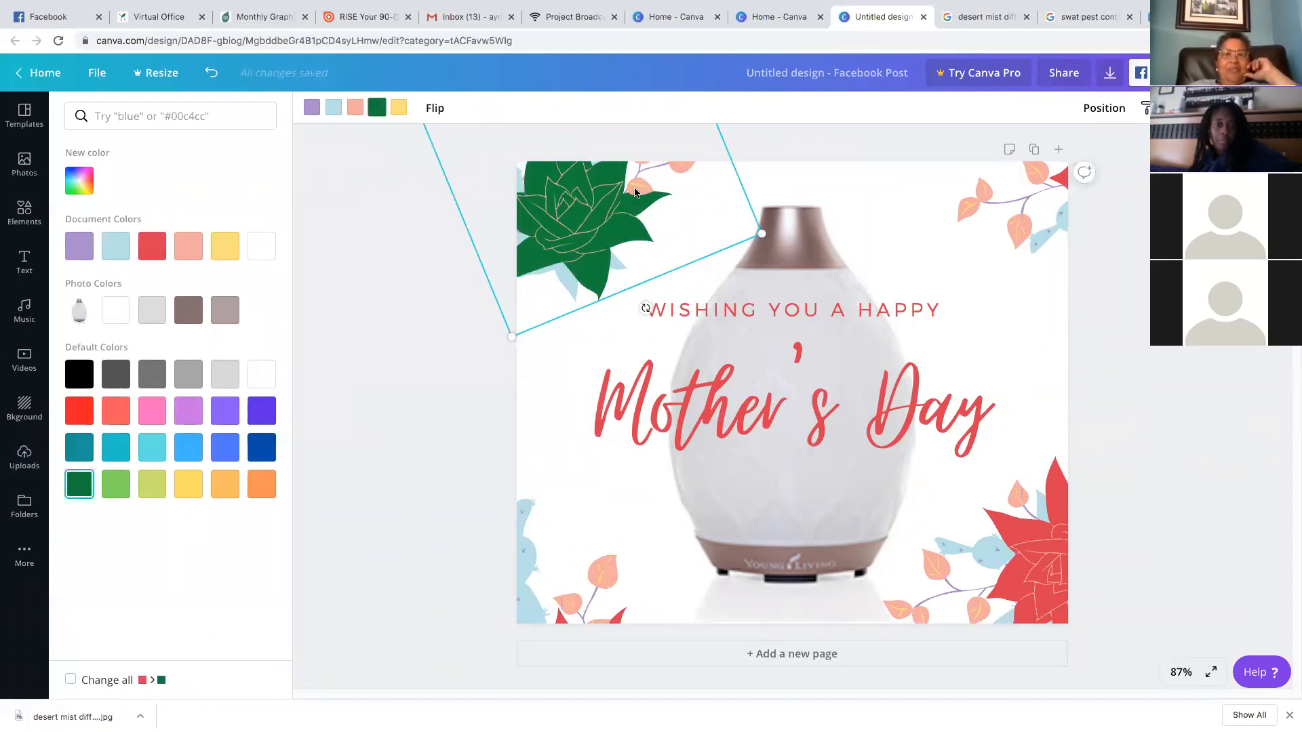
click(356, 108)
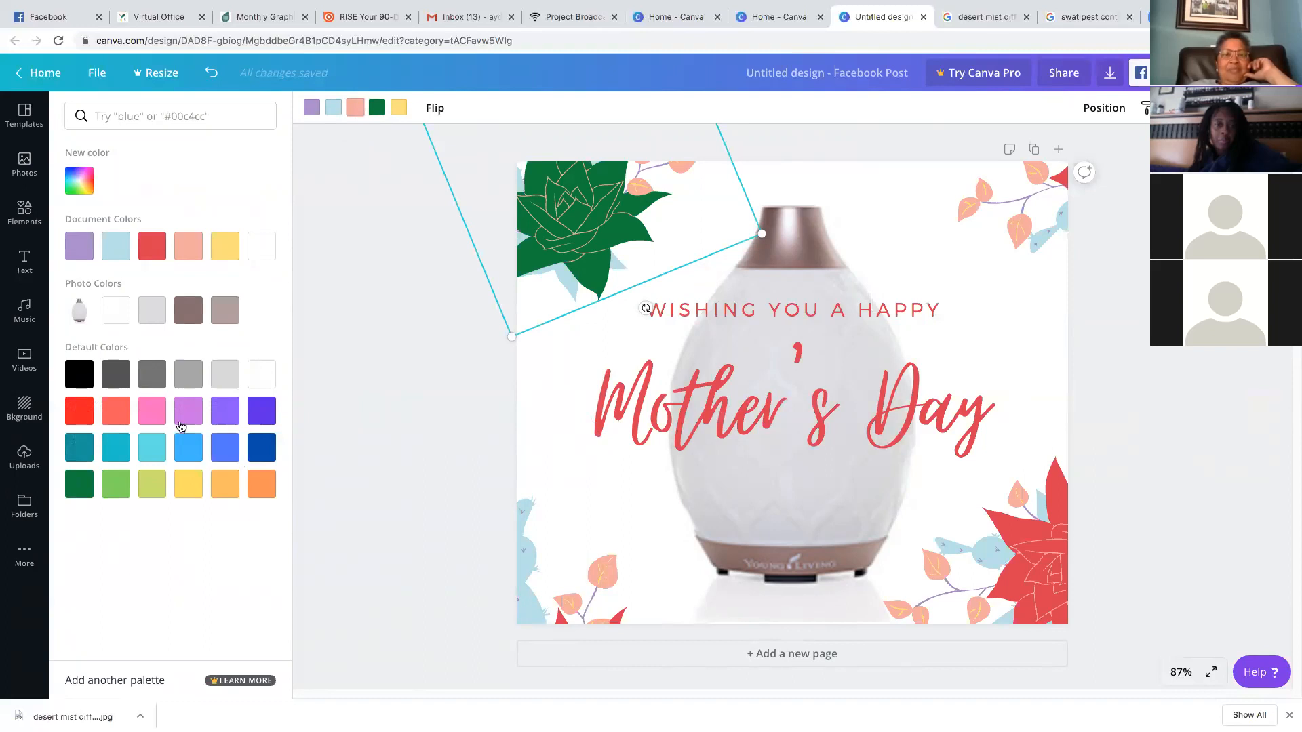
click(225, 411)
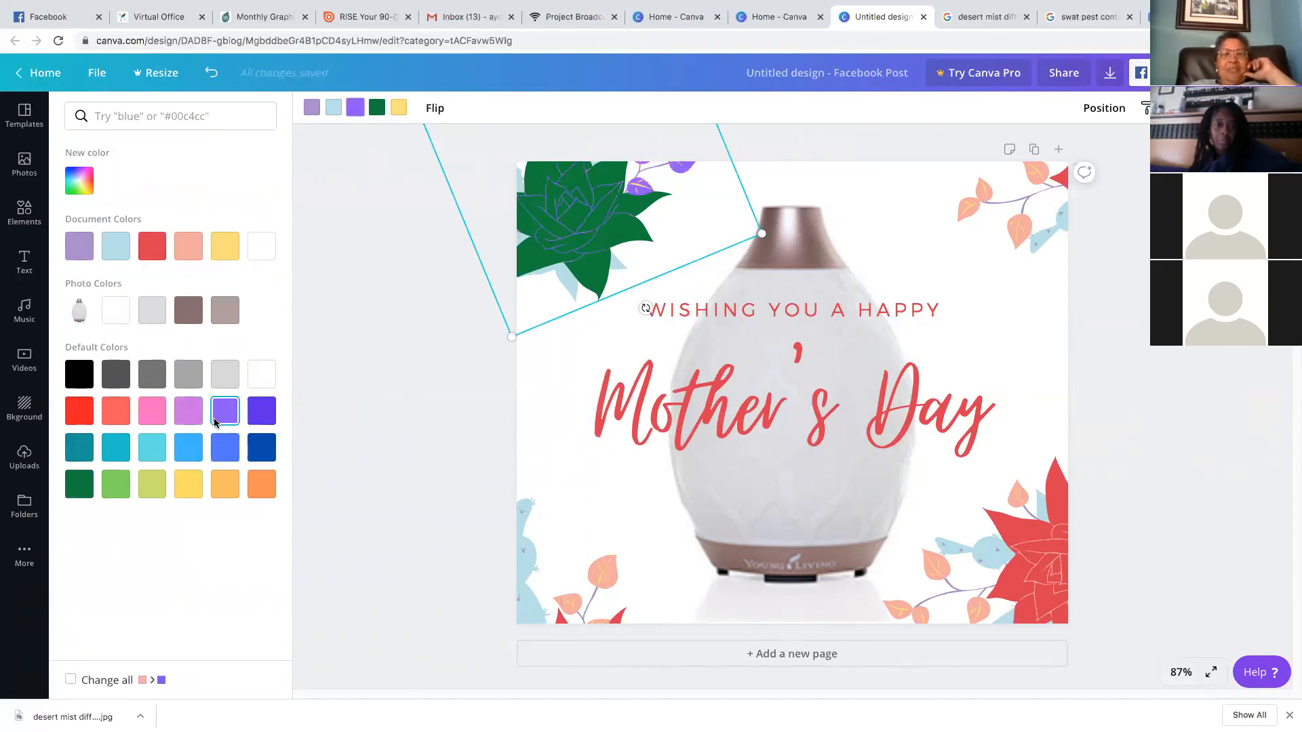
click(312, 108)
click(357, 109)
click(116, 488)
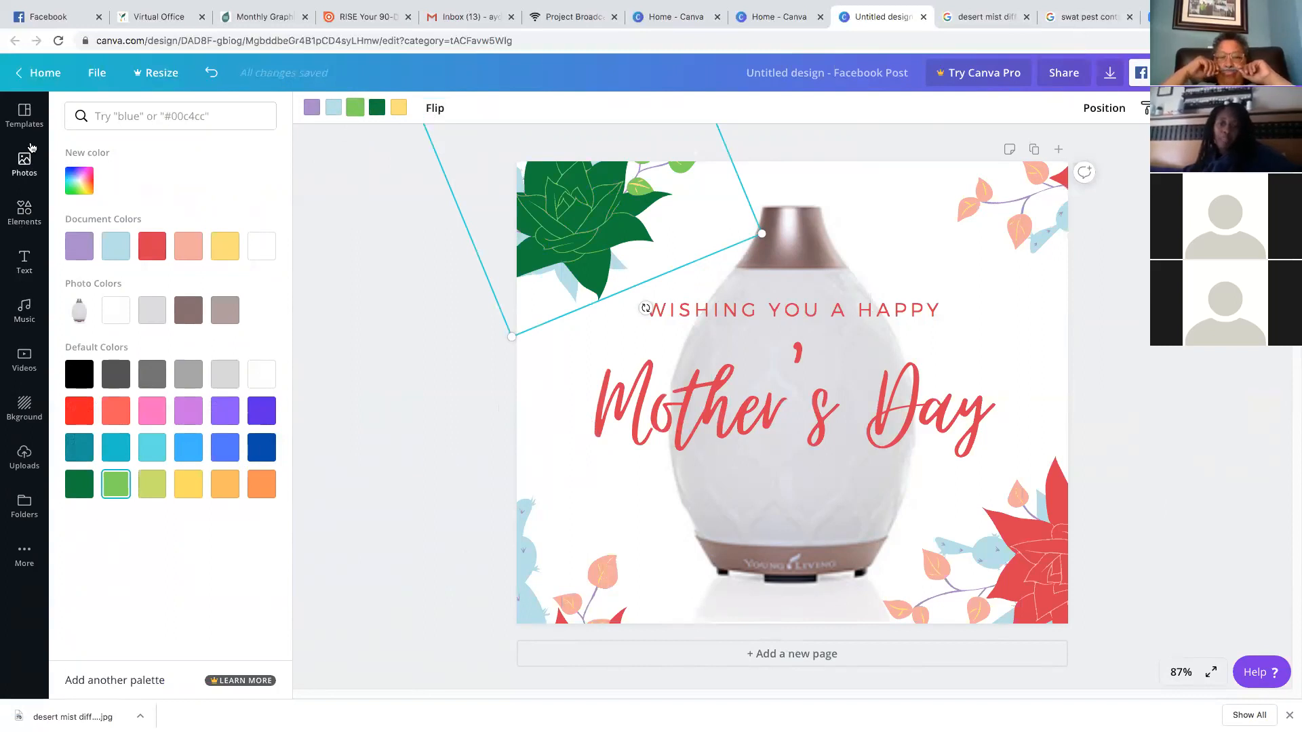
Leave the editor and browse down through All your designs
click(30, 80)
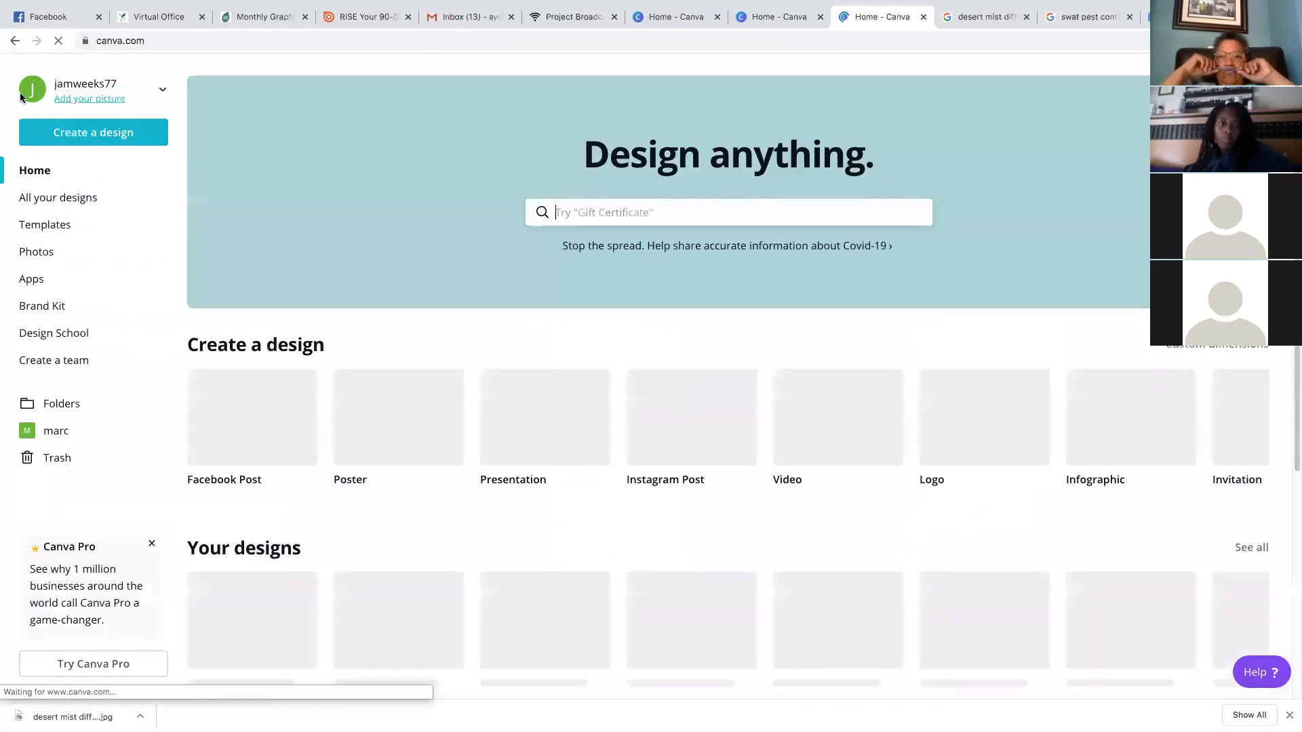
click(88, 198)
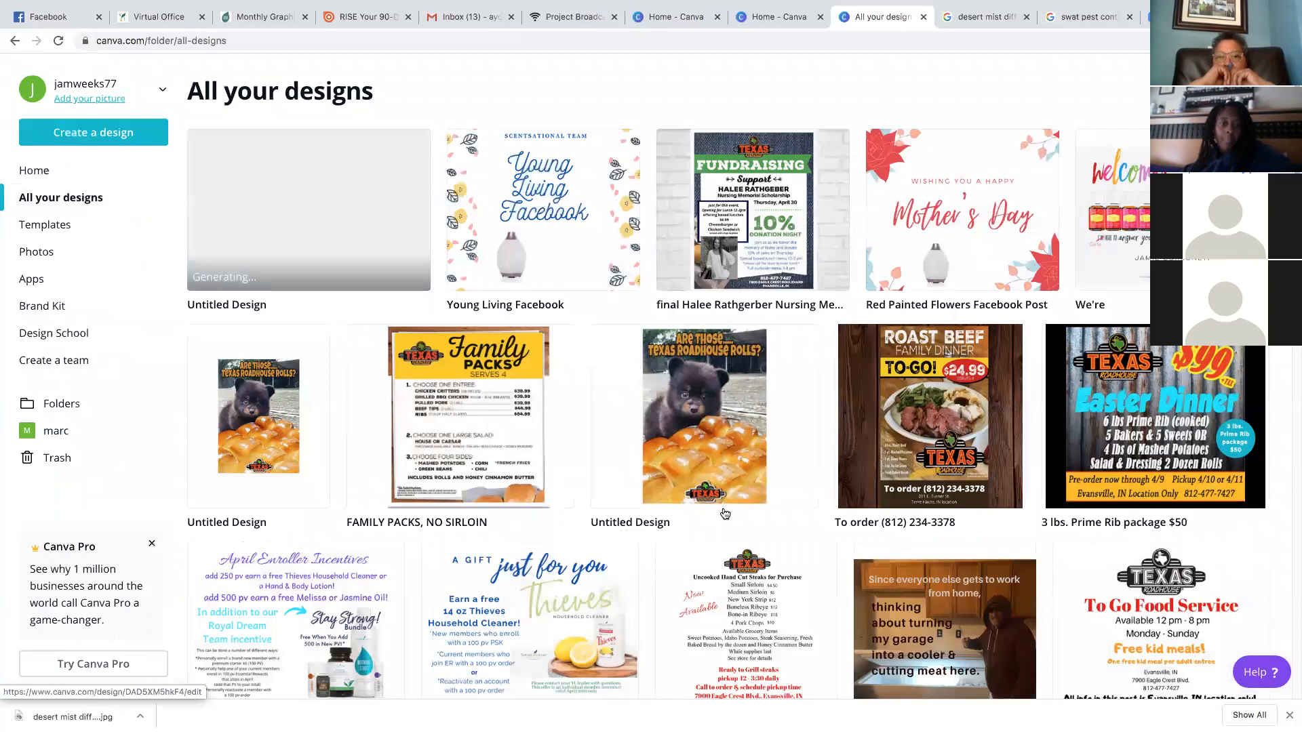
scroll(827, 424, down, 1)
scroll(827, 424, up, 1)
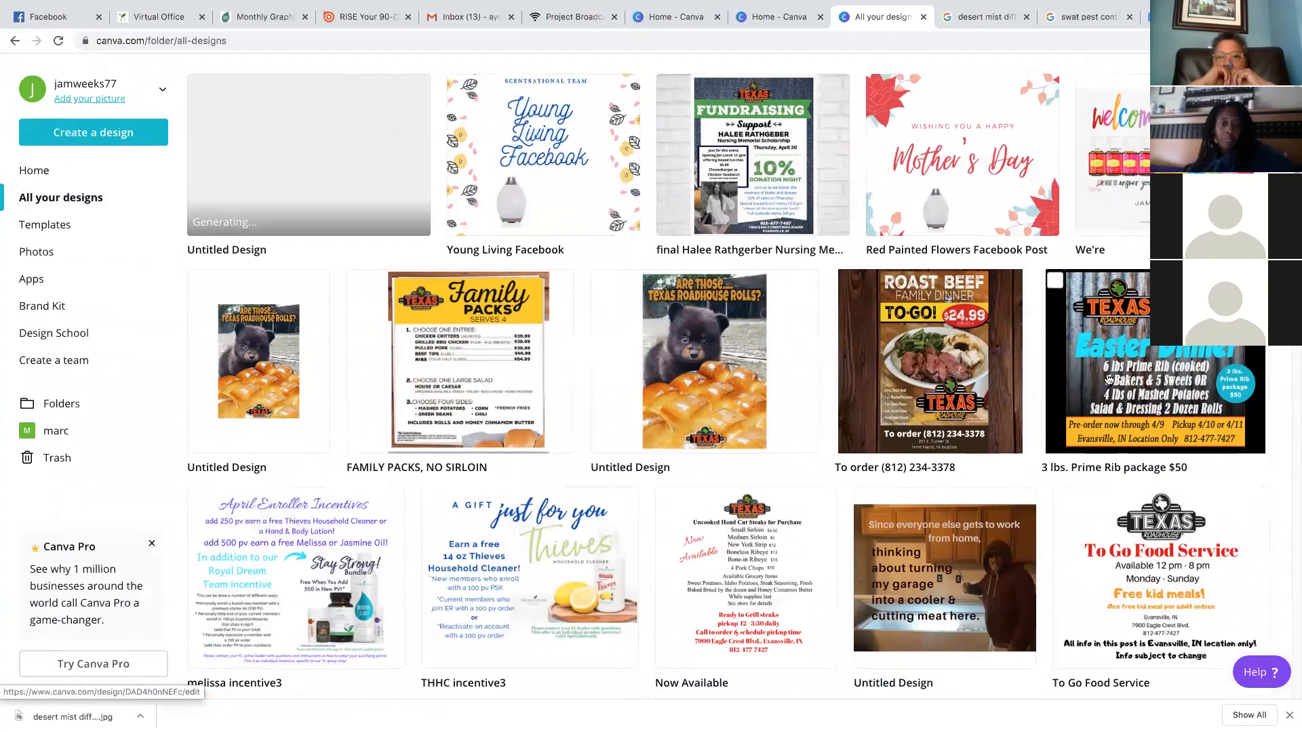
scroll(714, 408, down, 1)
scroll(715, 408, down, 3)
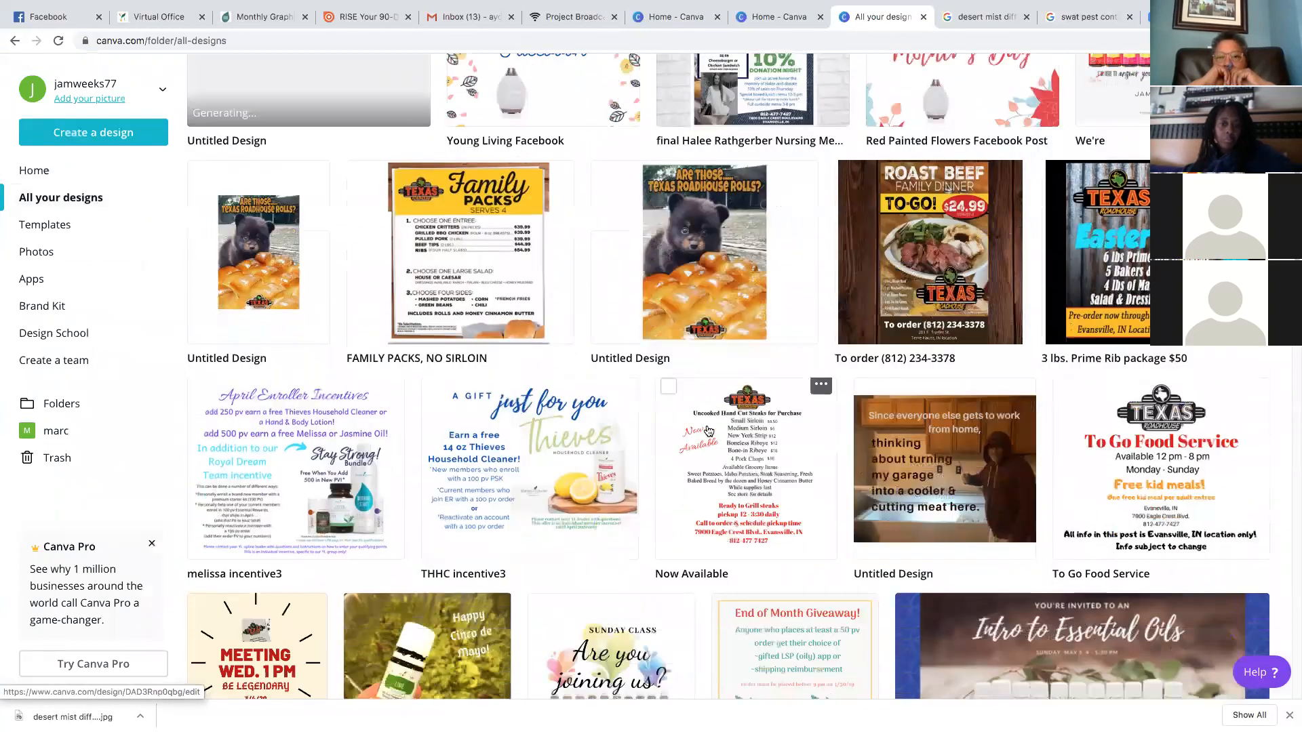
scroll(709, 423, down, 6)
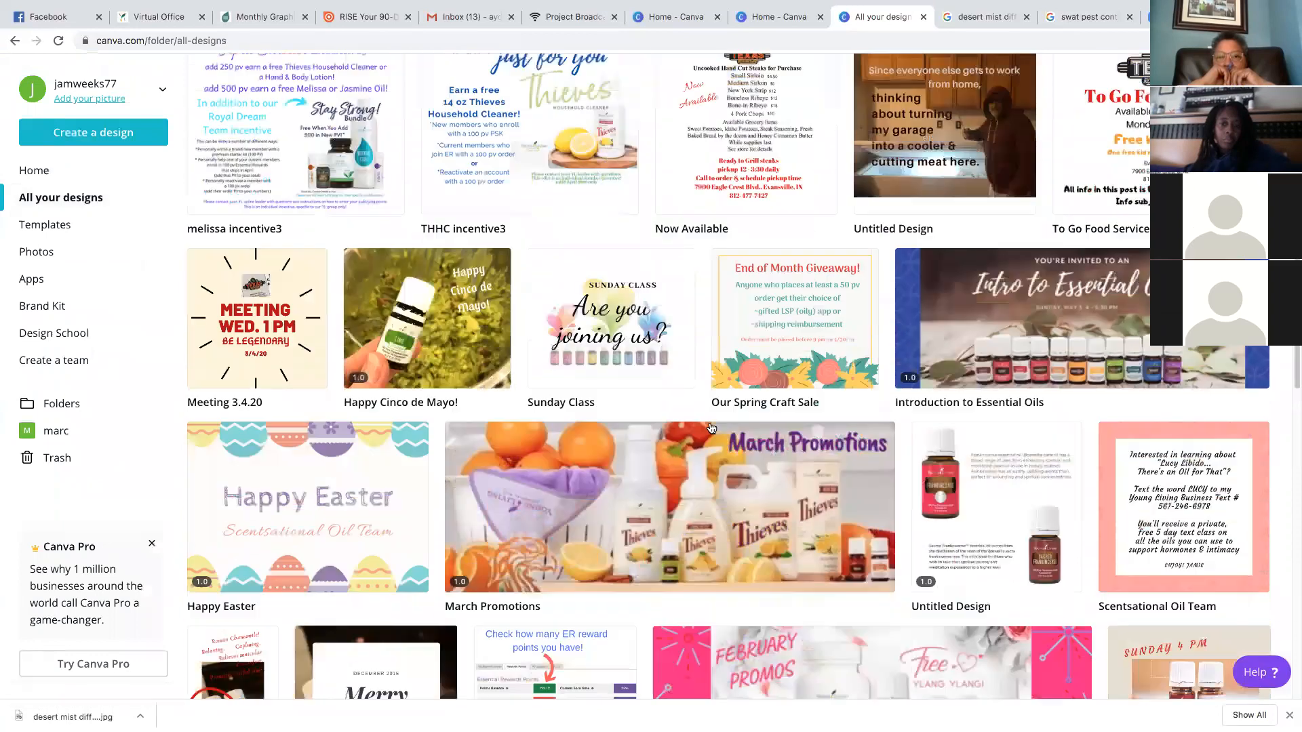
scroll(713, 425, down, 15)
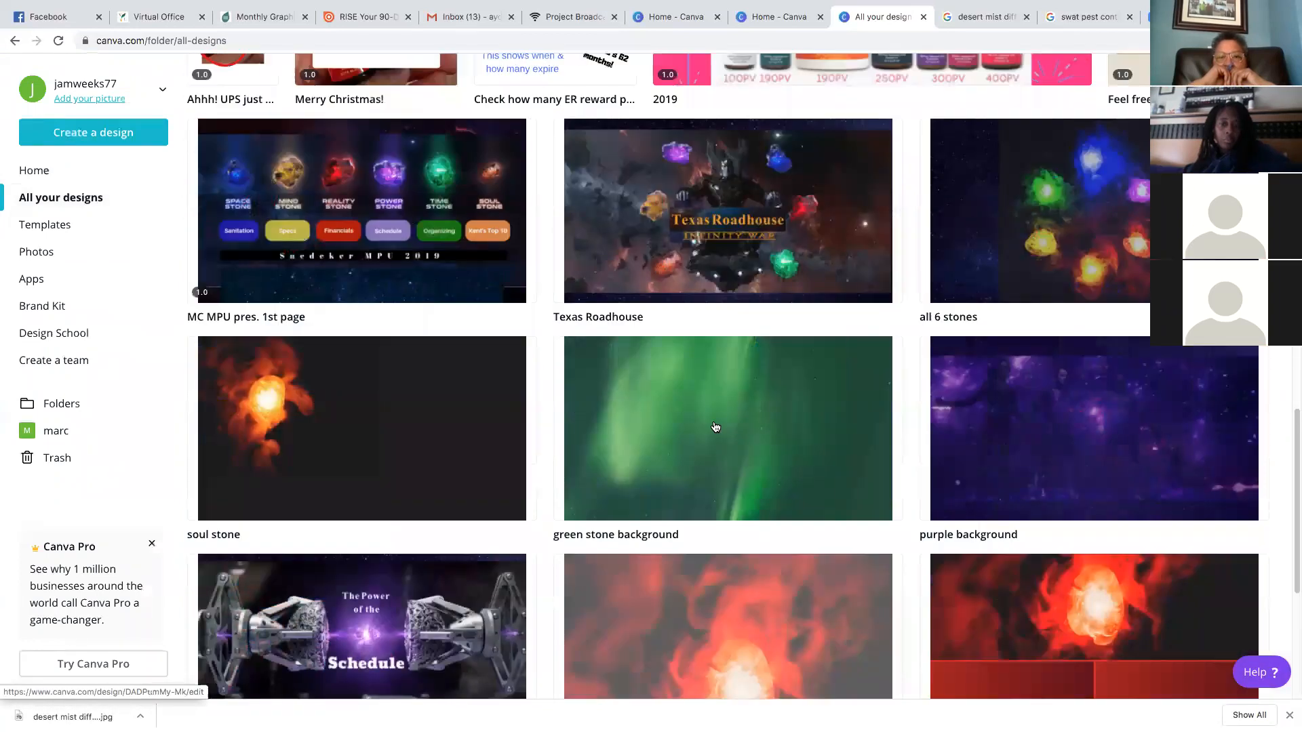
scroll(718, 426, down, 8)
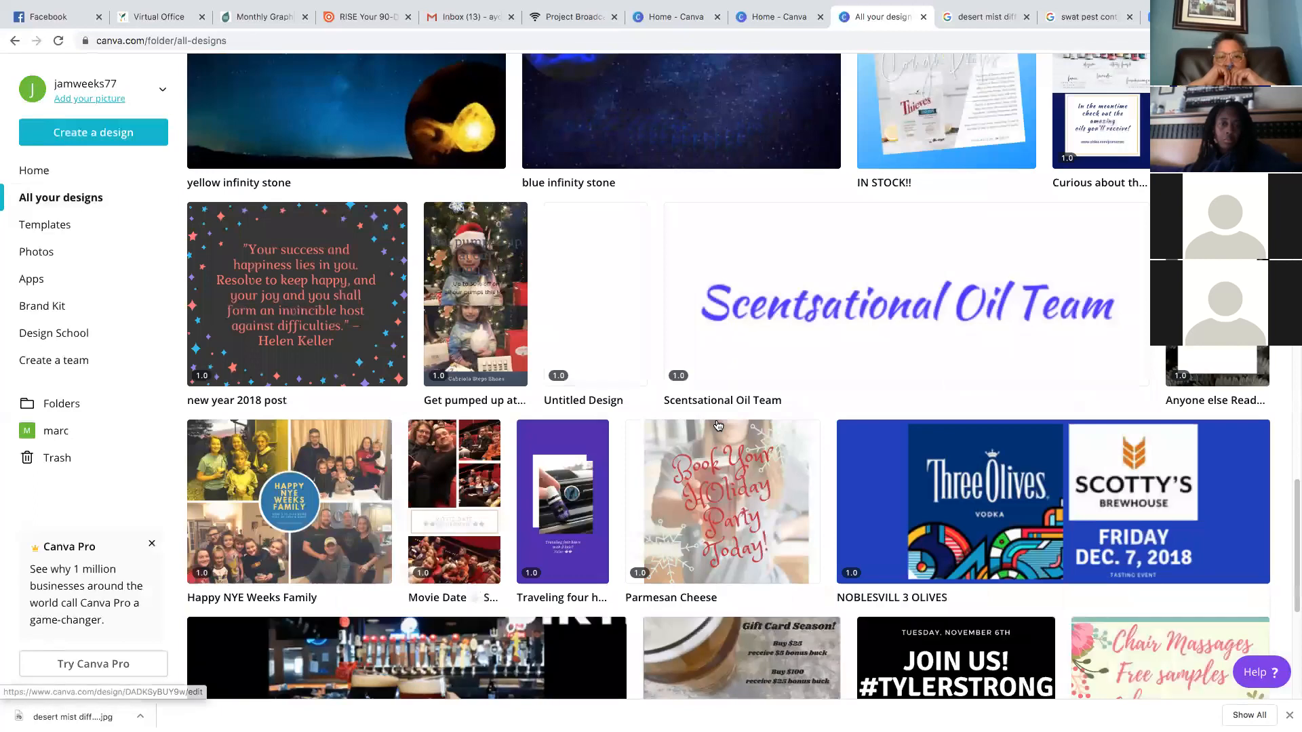
scroll(720, 426, down, 7)
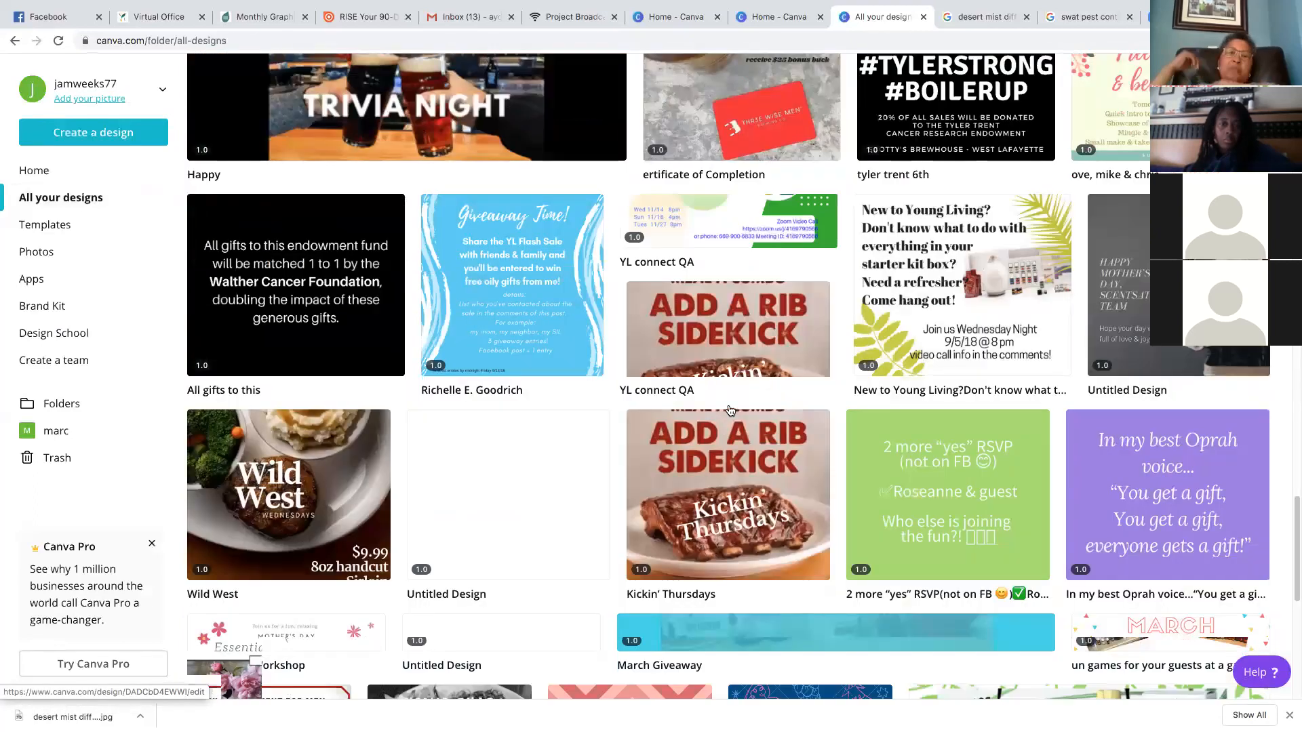
scroll(805, 456, down, 3)
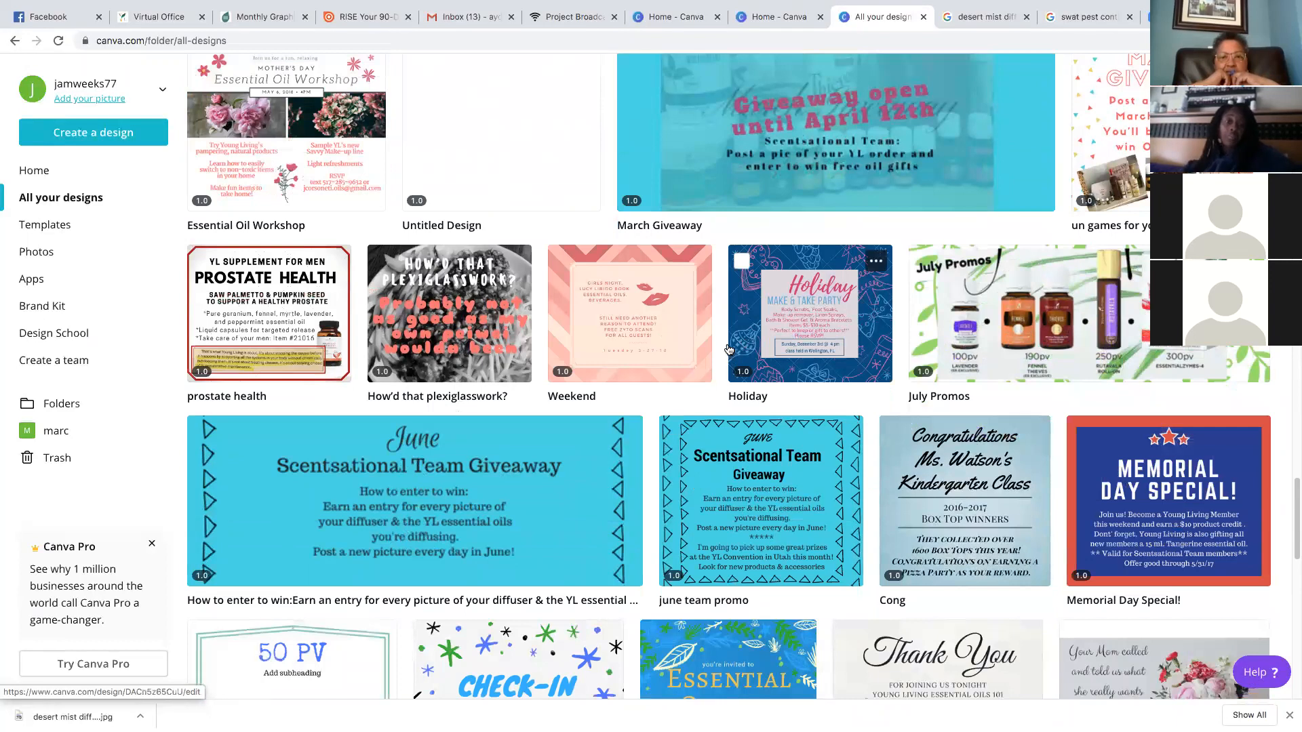
Scroll back to the top and bring up the Create a design list of formats
scroll(729, 349, up, 10)
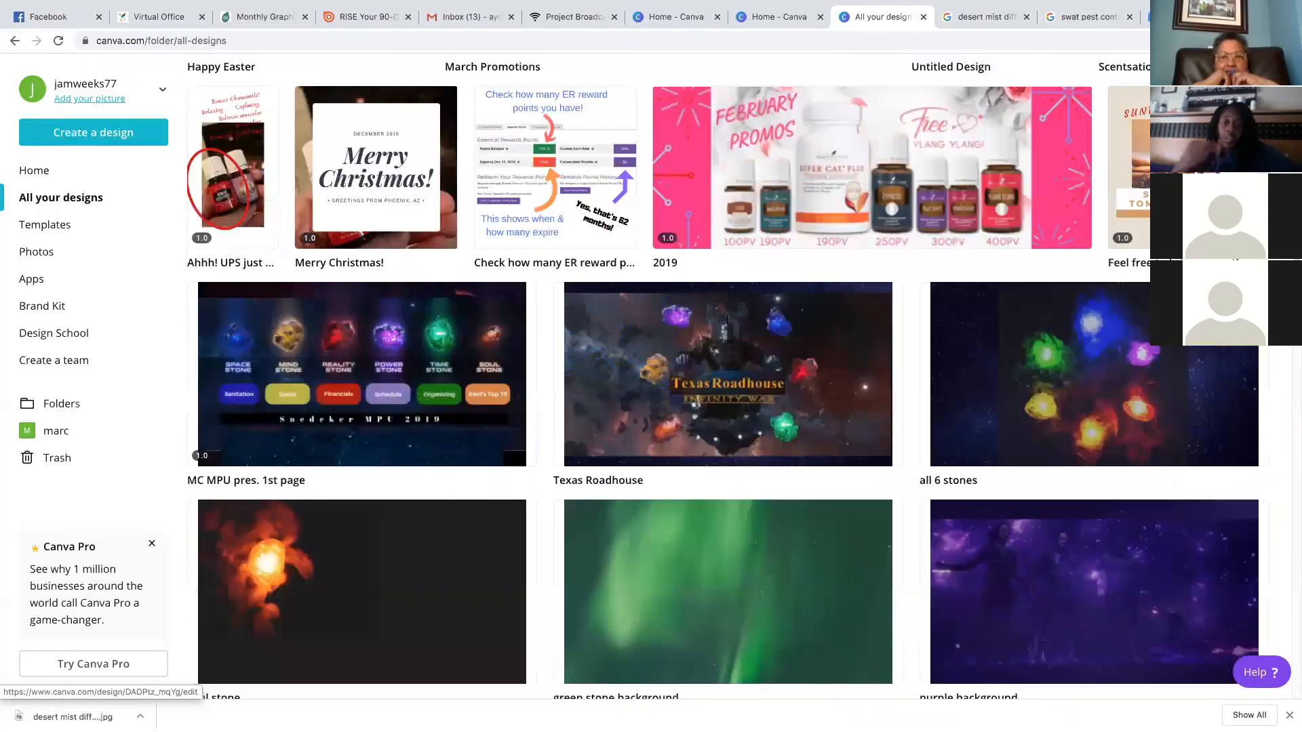
scroll(727, 320, up, 15)
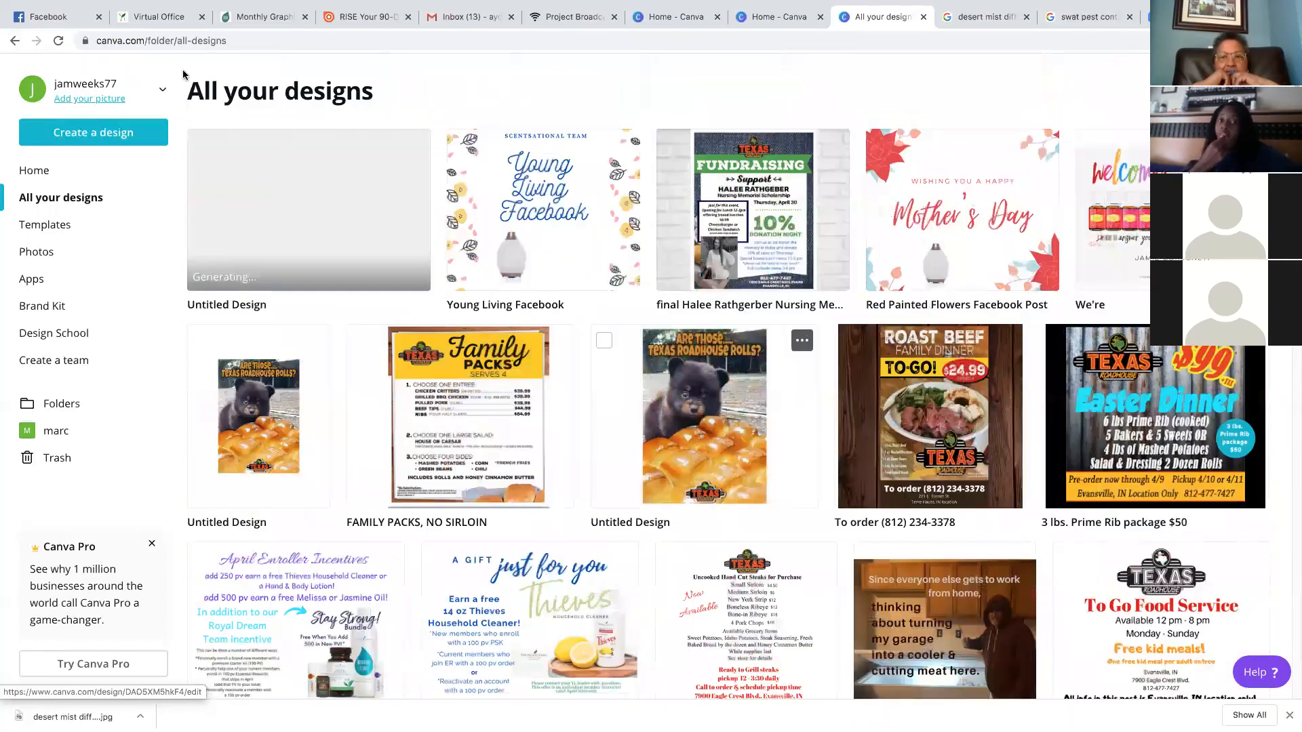
click(100, 135)
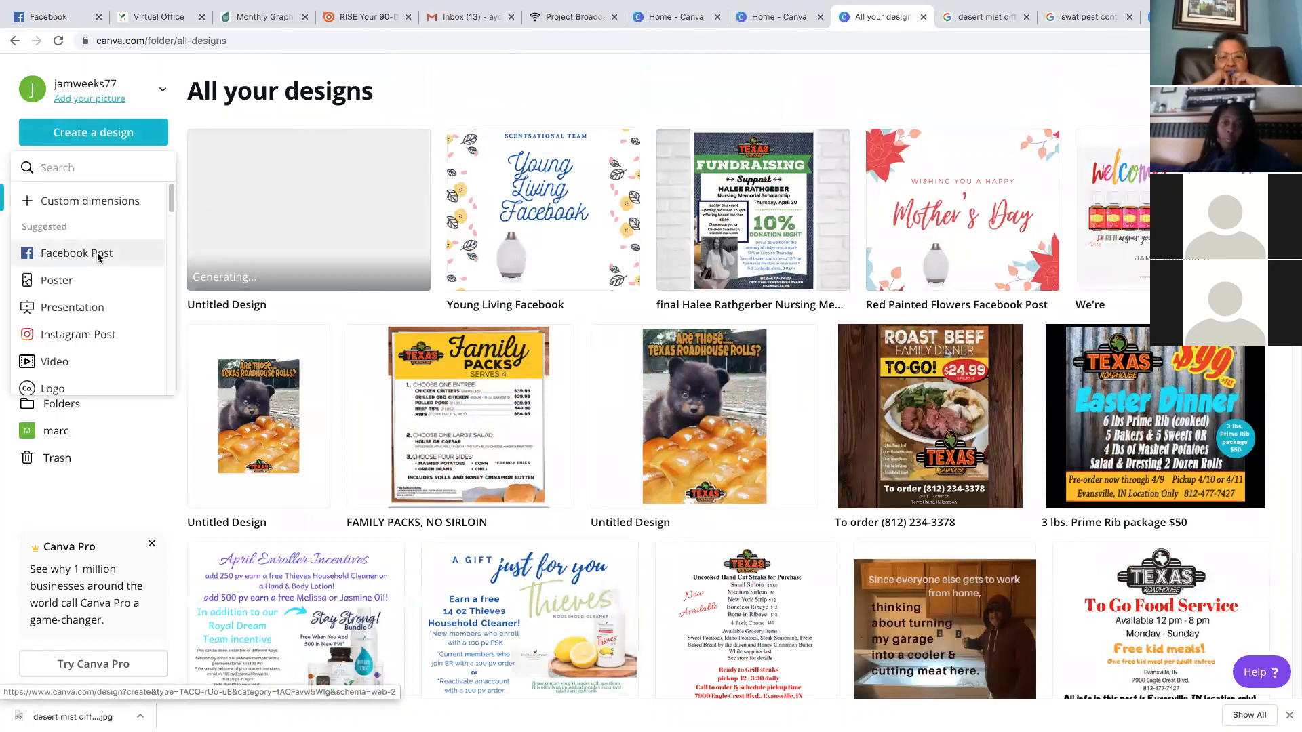
Start a blank Facebook Post and search the photo library for 'raindrop'
click(99, 255)
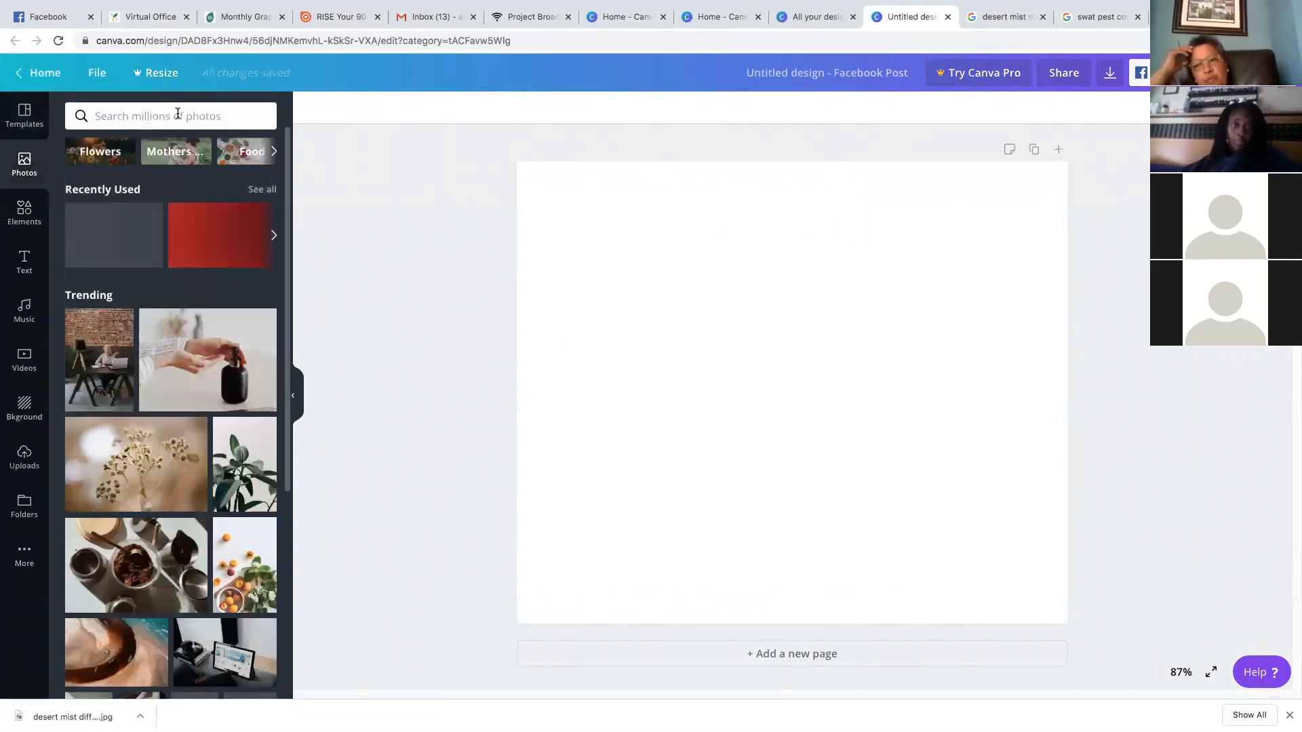
click(178, 114)
text(raindrop)
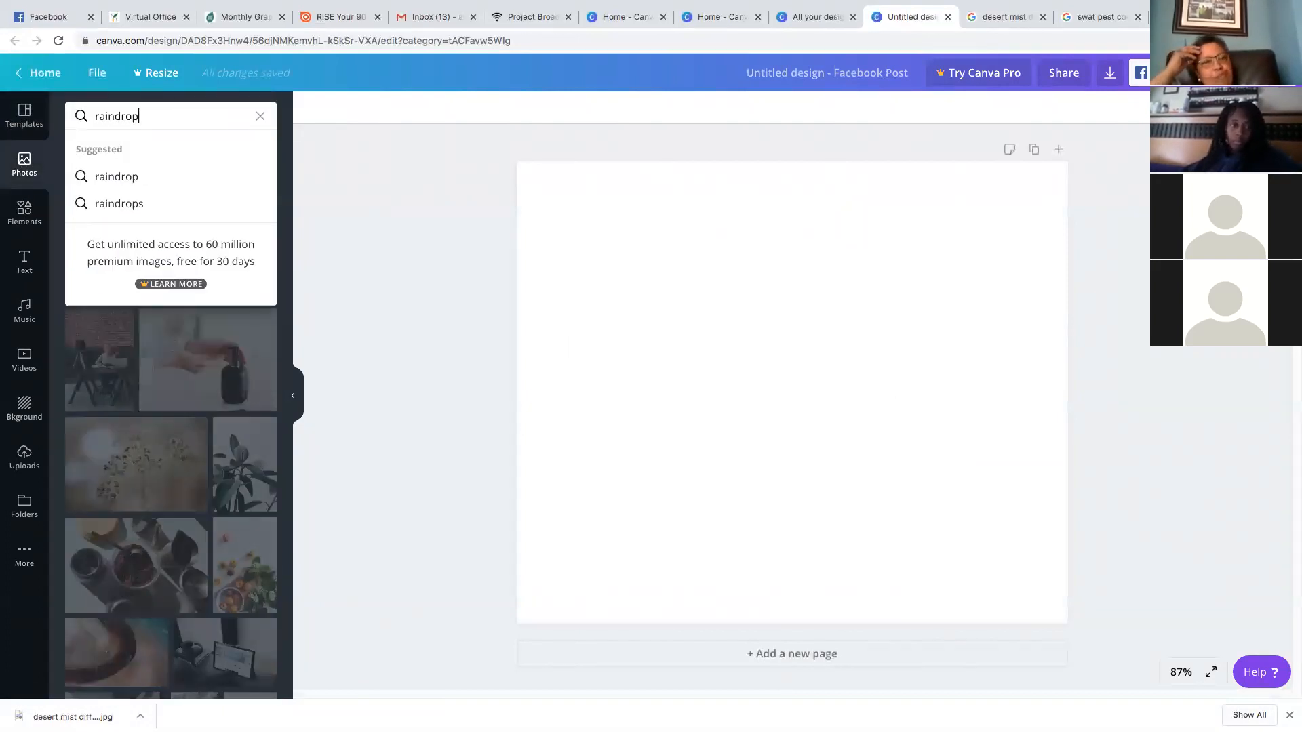
click(169, 178)
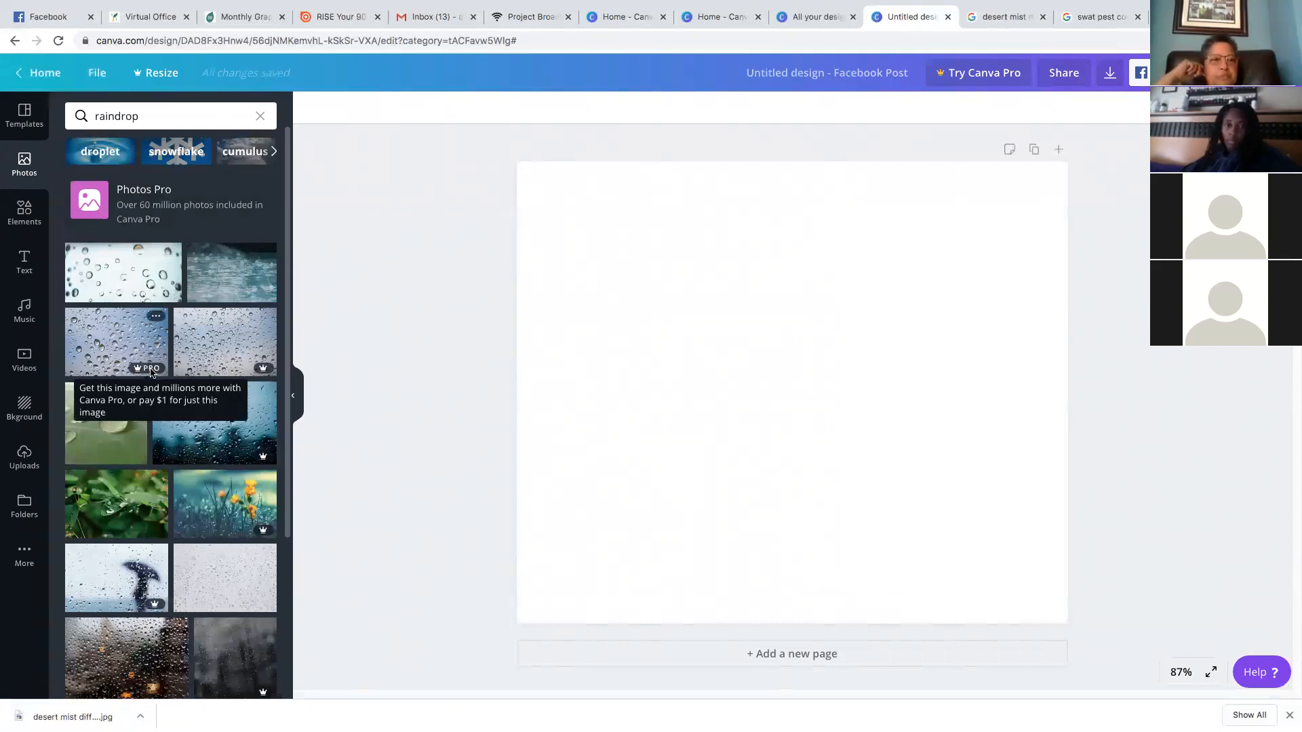
Add the water-droplet photo and stretch it across the page's full width
click(131, 273)
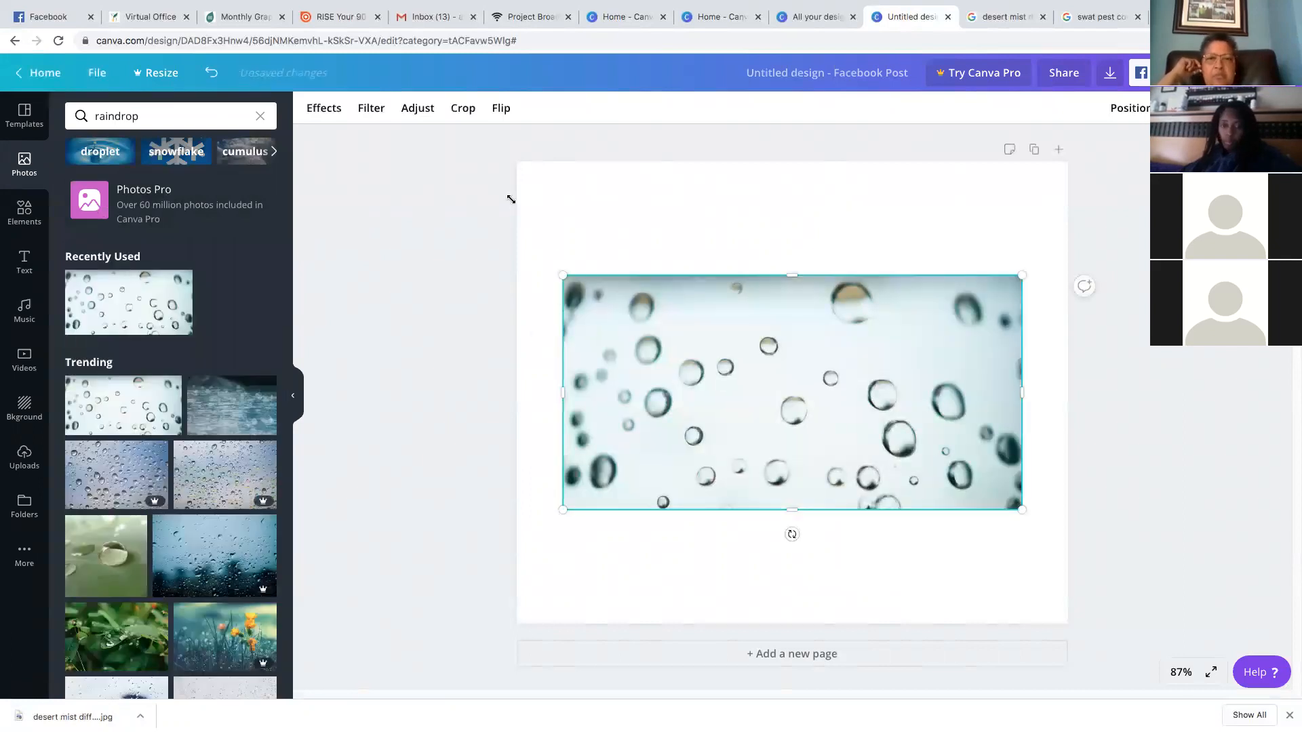
drag(563, 275, 511, 200)
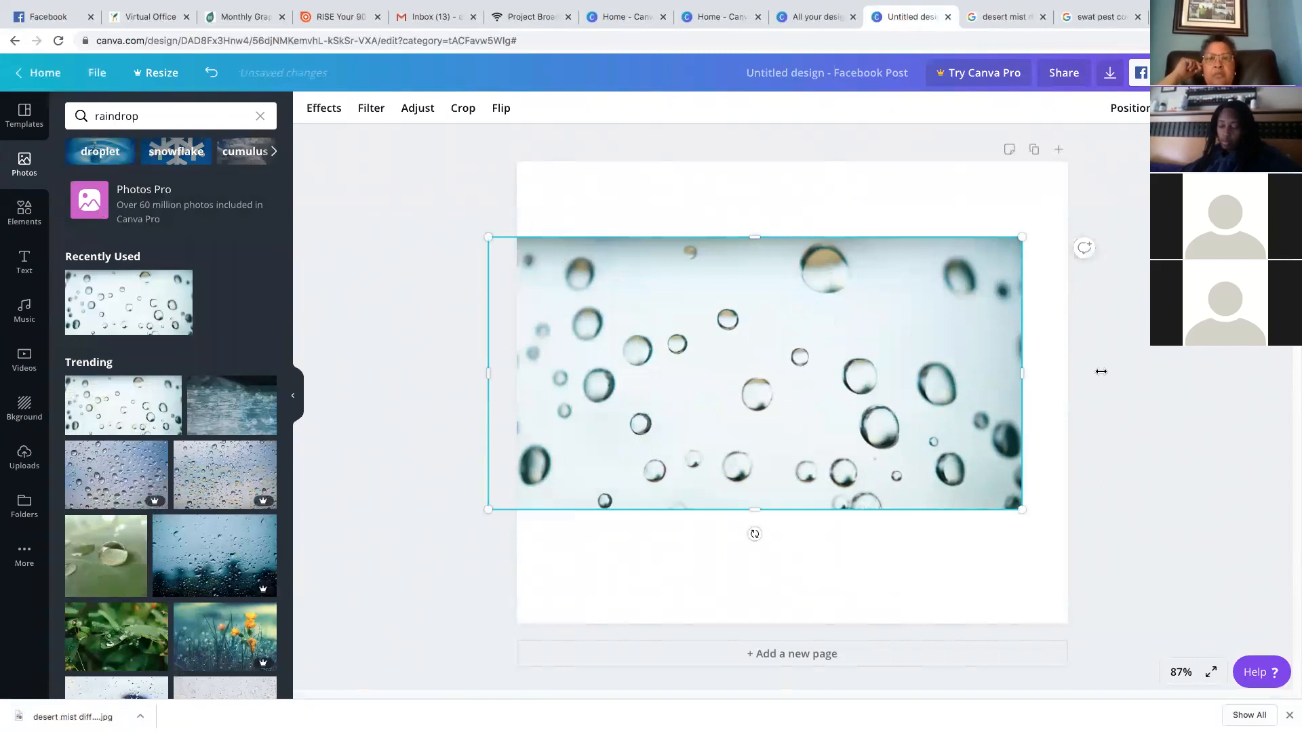
drag(1101, 372, 1116, 372)
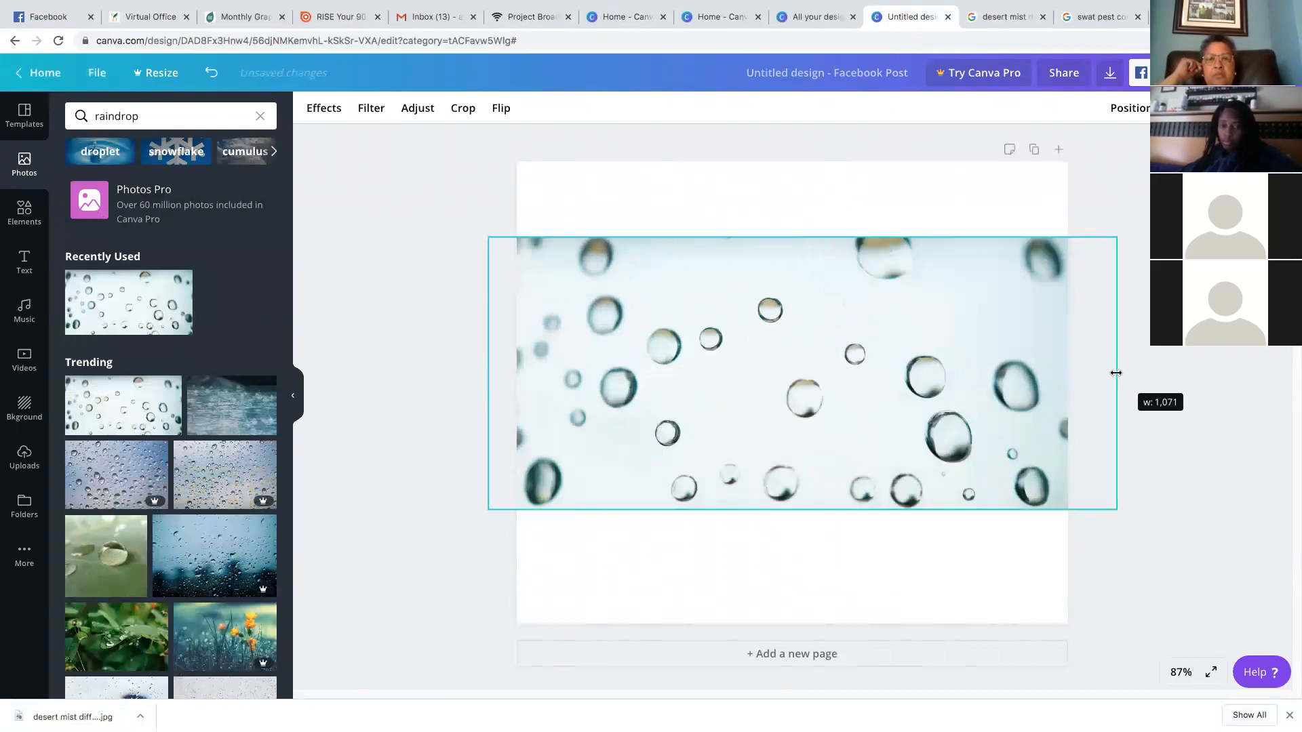
click(24, 261)
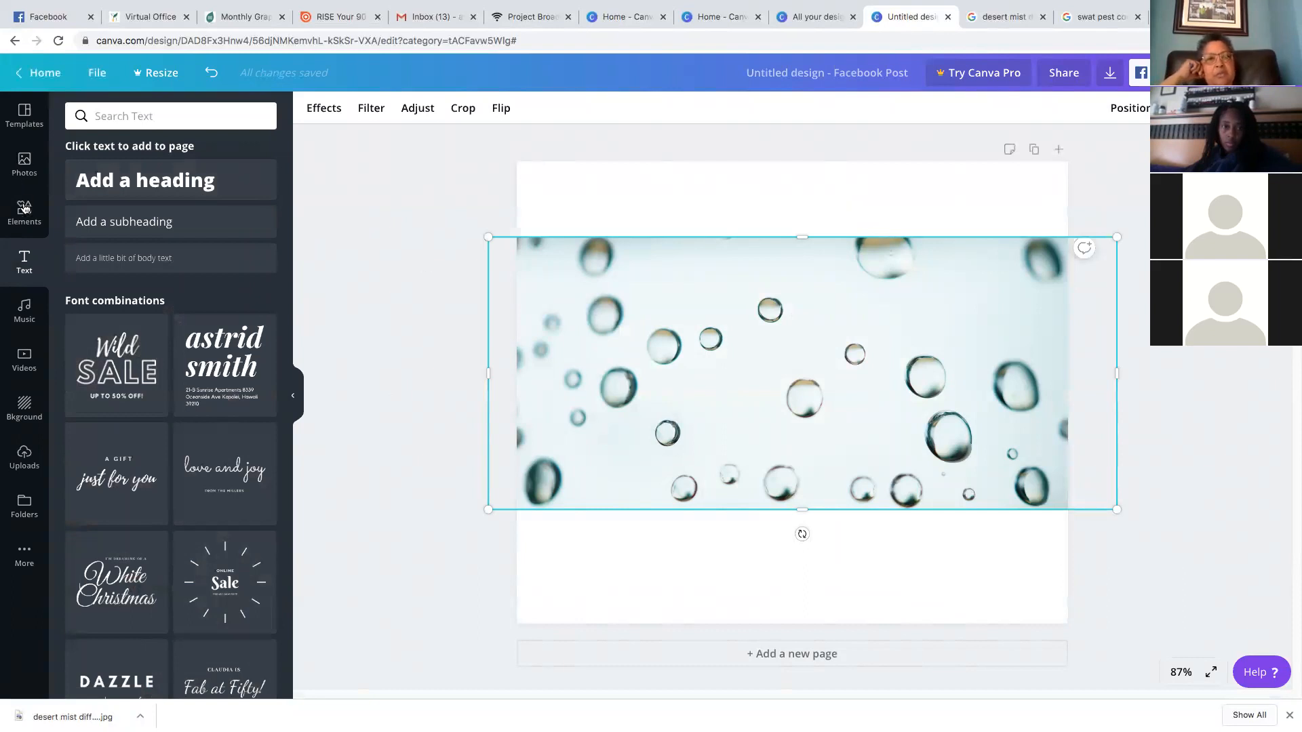
Add a rain-on-water photo, move it higher, then delete it
click(30, 169)
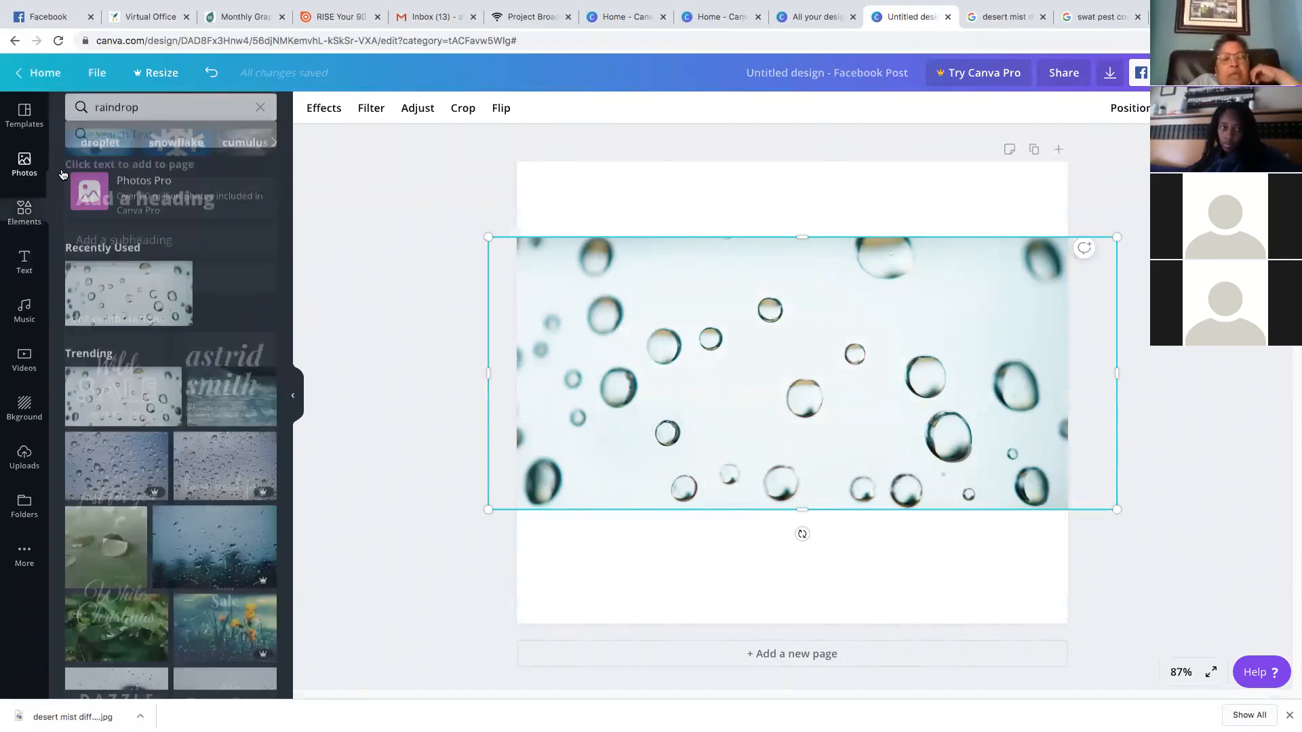
click(226, 415)
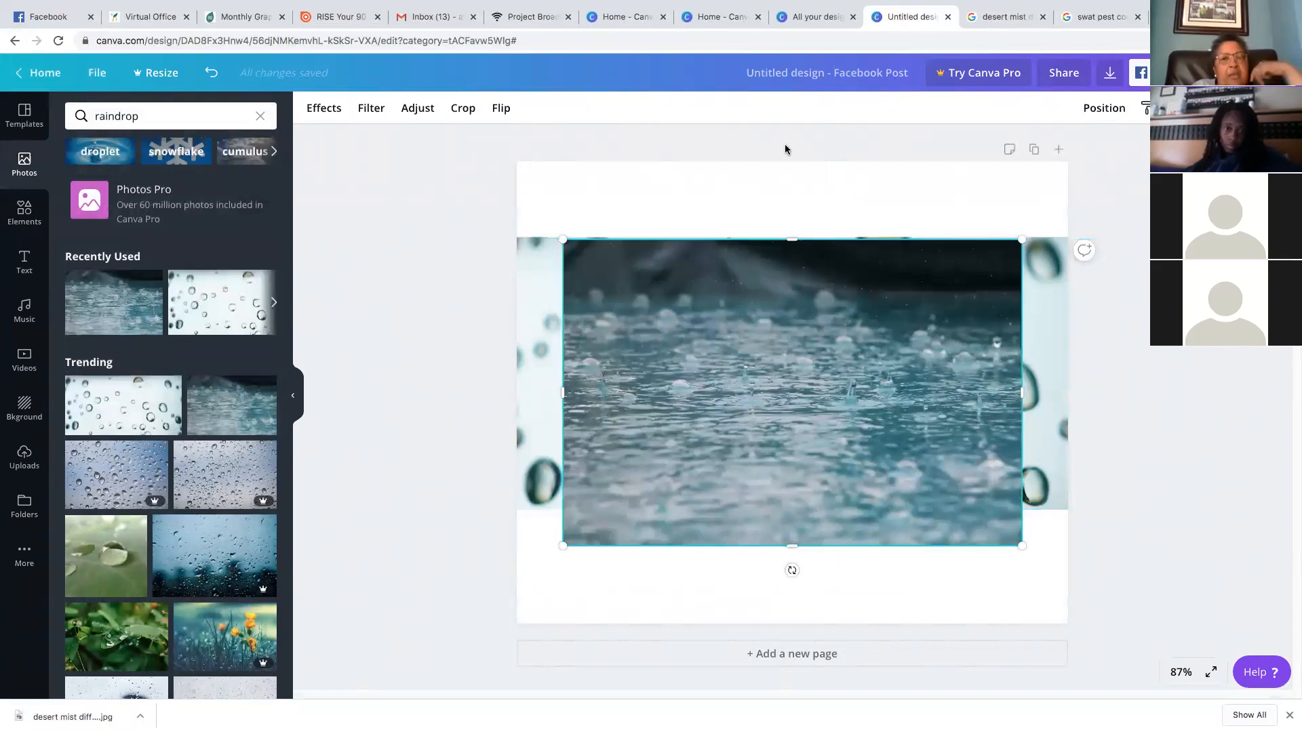
drag(882, 411, 844, 328)
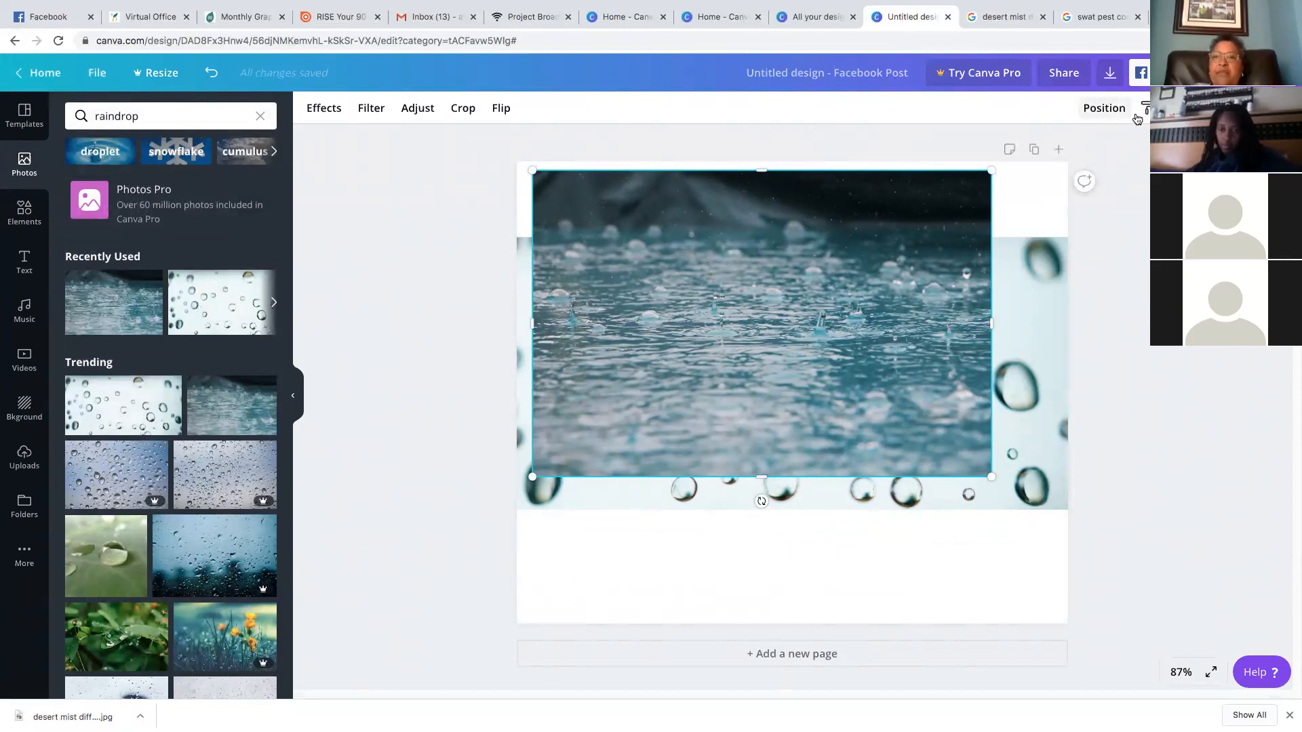
key(Delete)
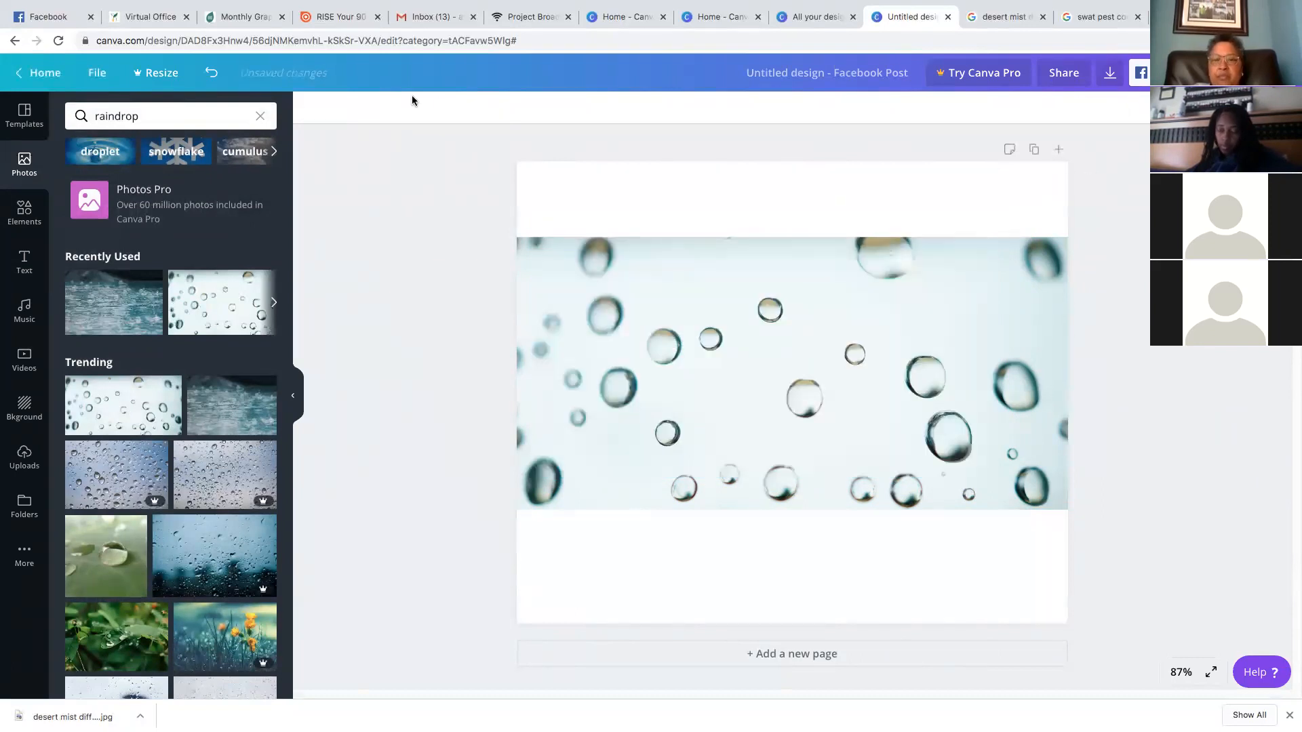
click(39, 264)
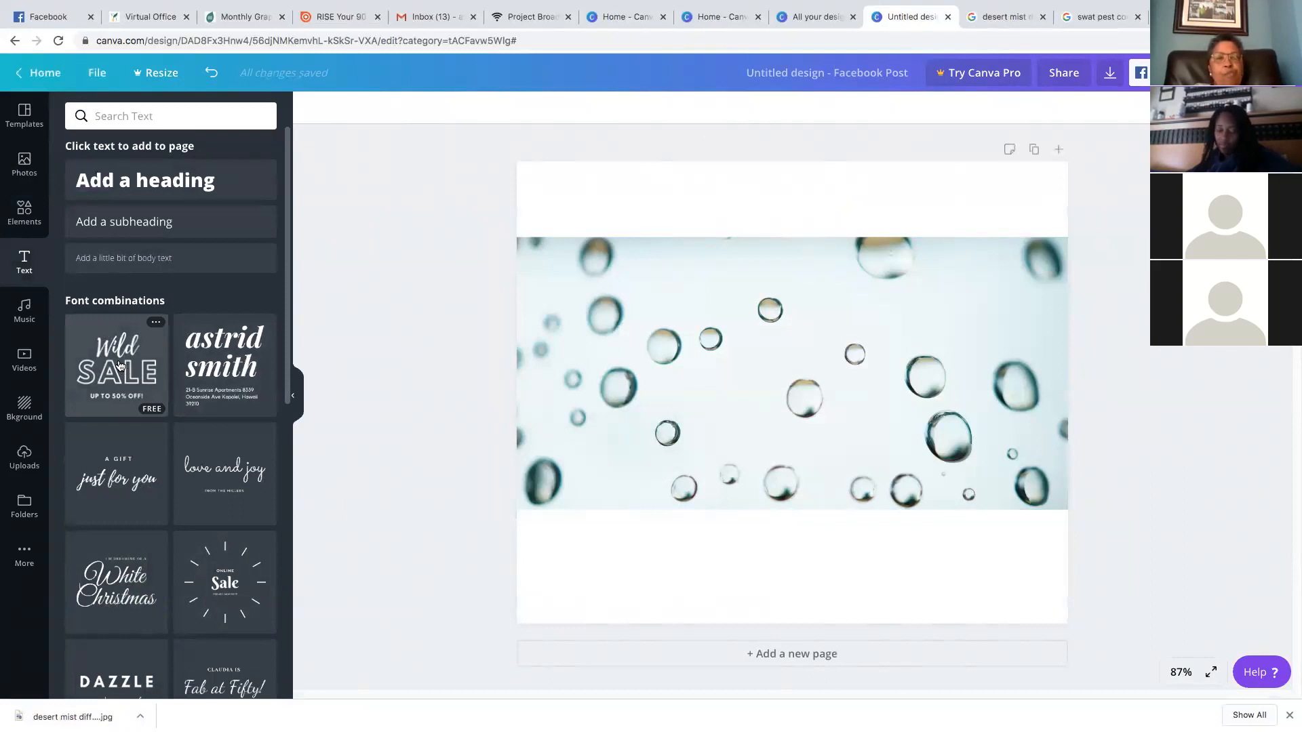
Add a heading in Archivo Black, colour it dark blue, and type the person's full name
click(180, 189)
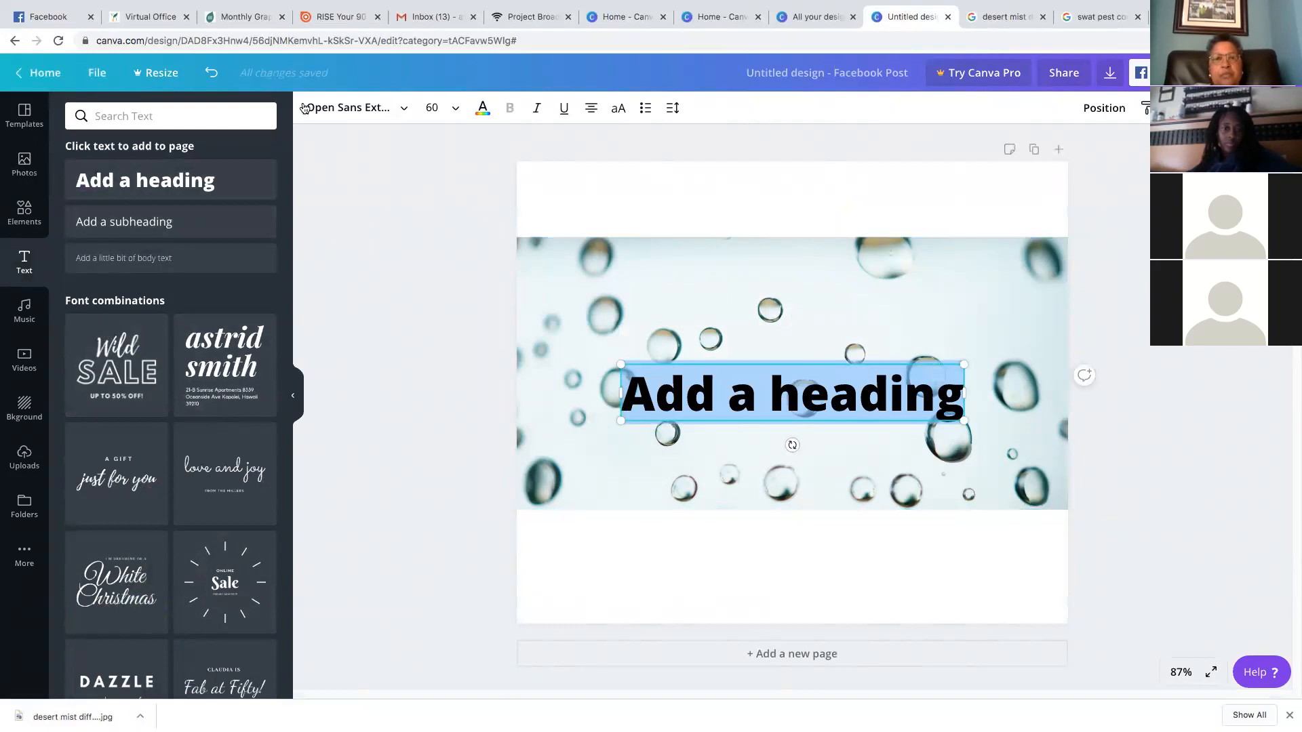
click(366, 109)
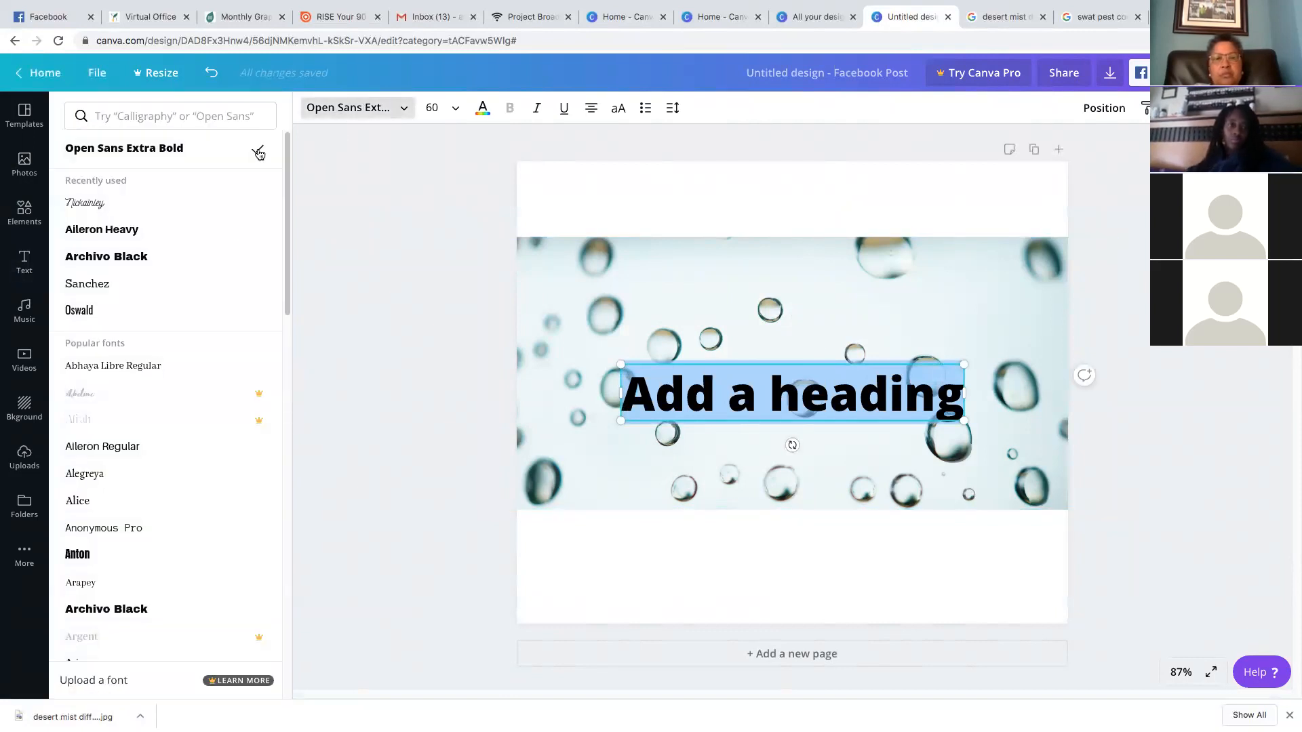
click(218, 258)
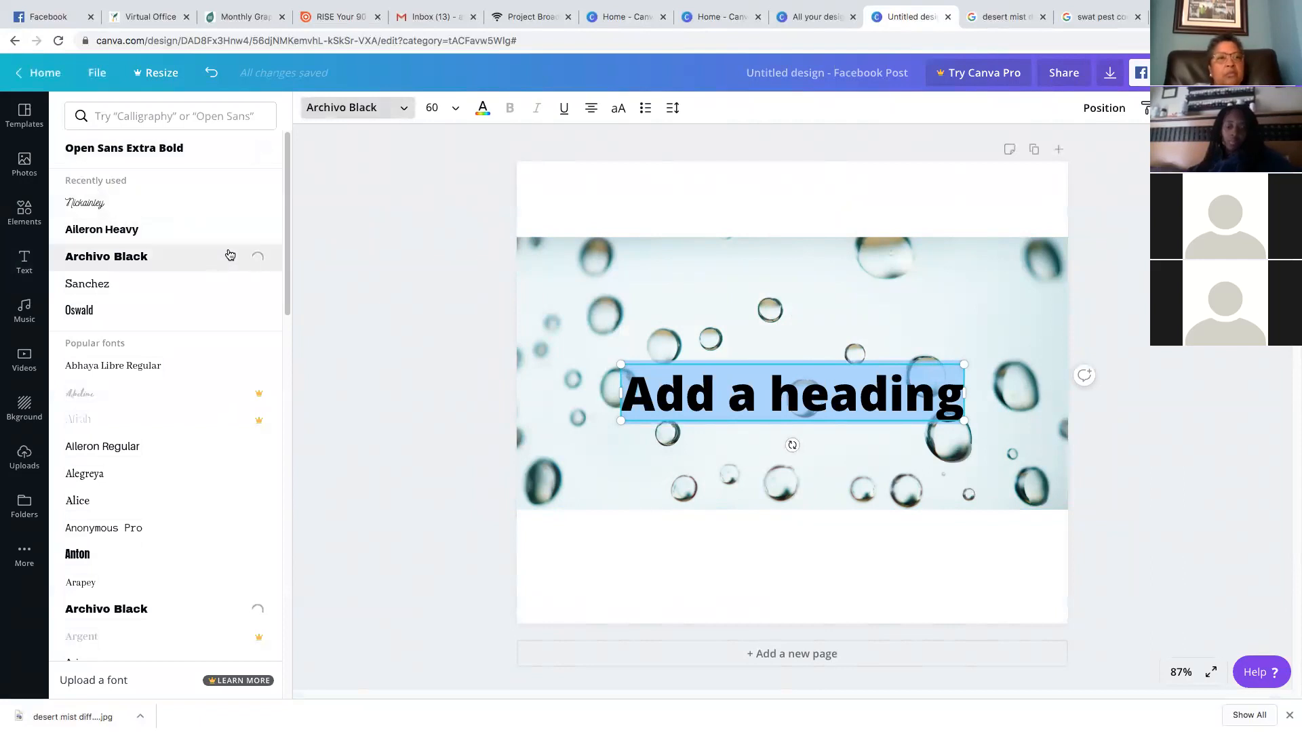
click(481, 112)
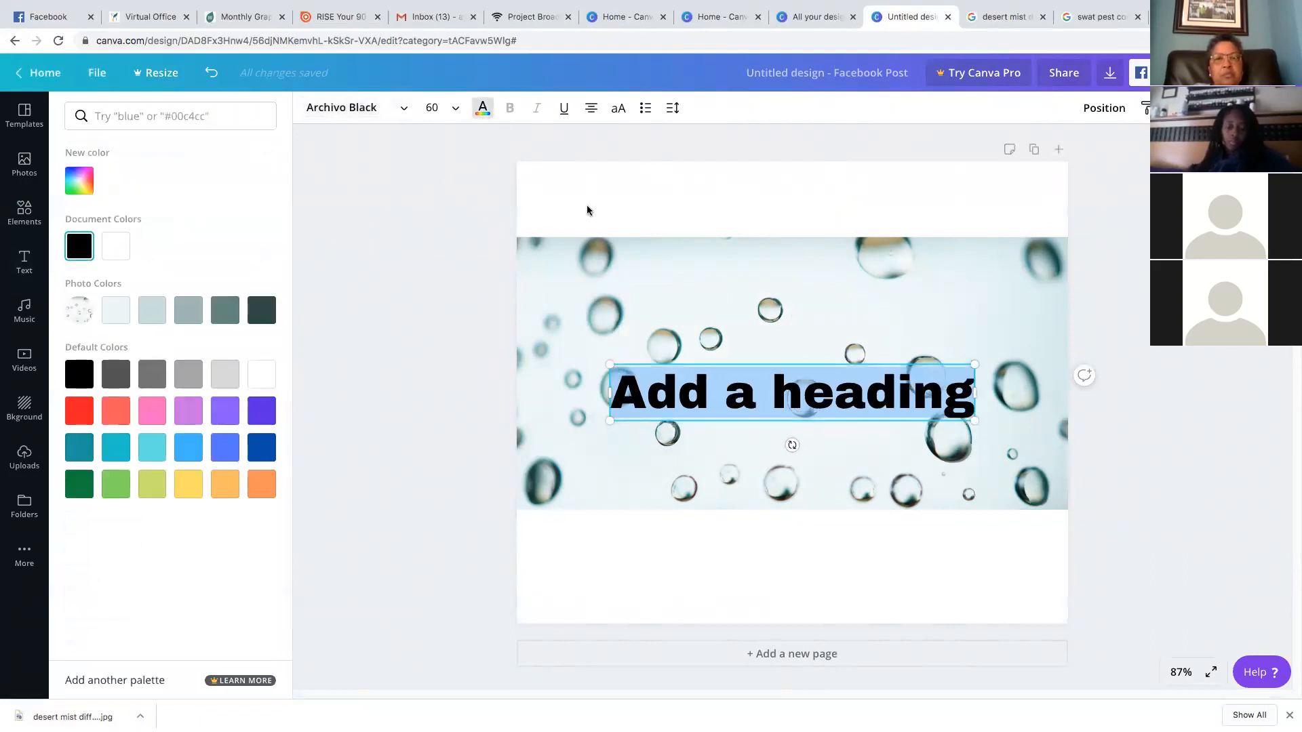
click(262, 449)
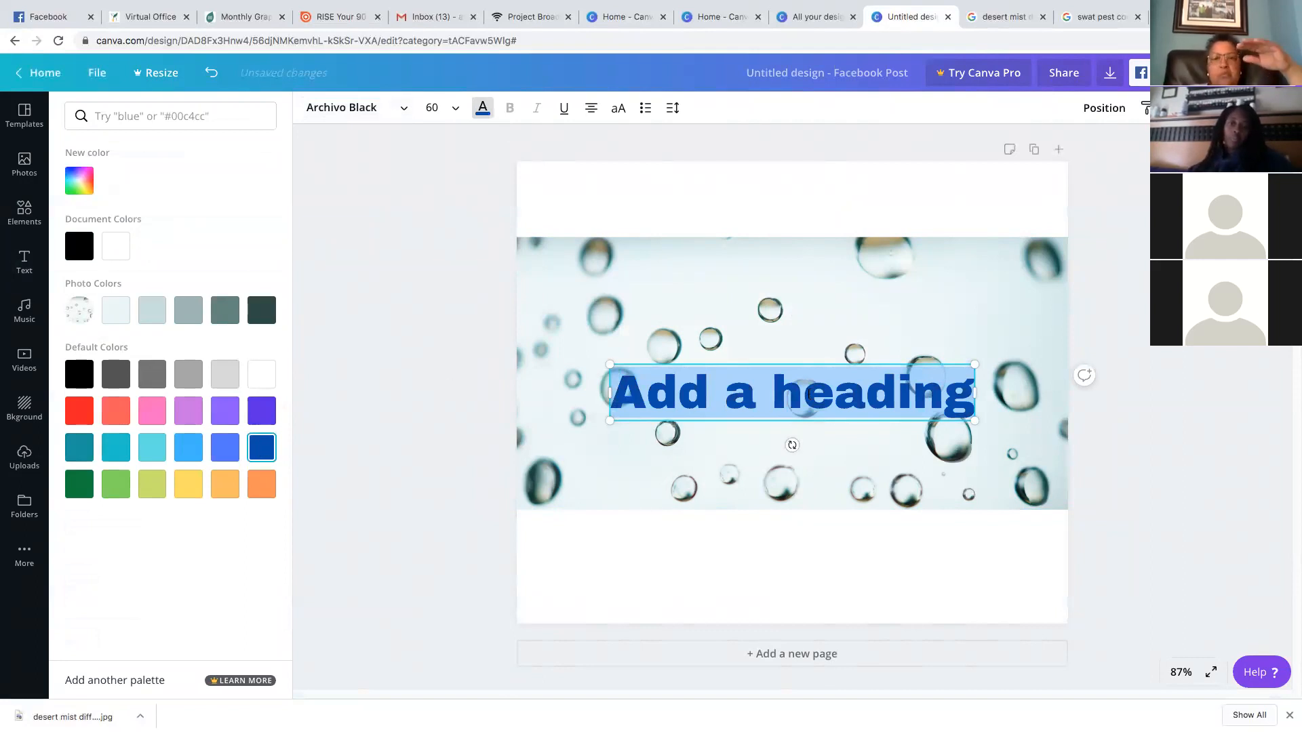
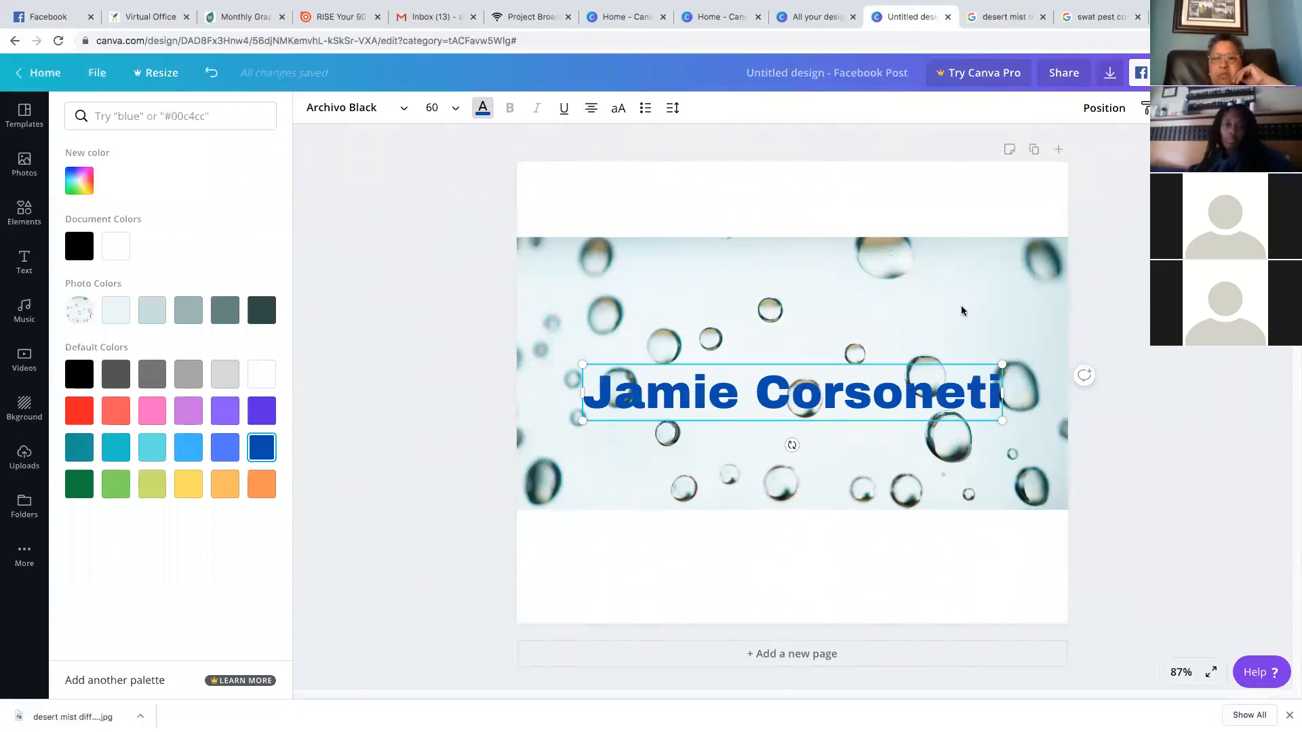
Try fading the name heading with the Transparency slider
click(1175, 108)
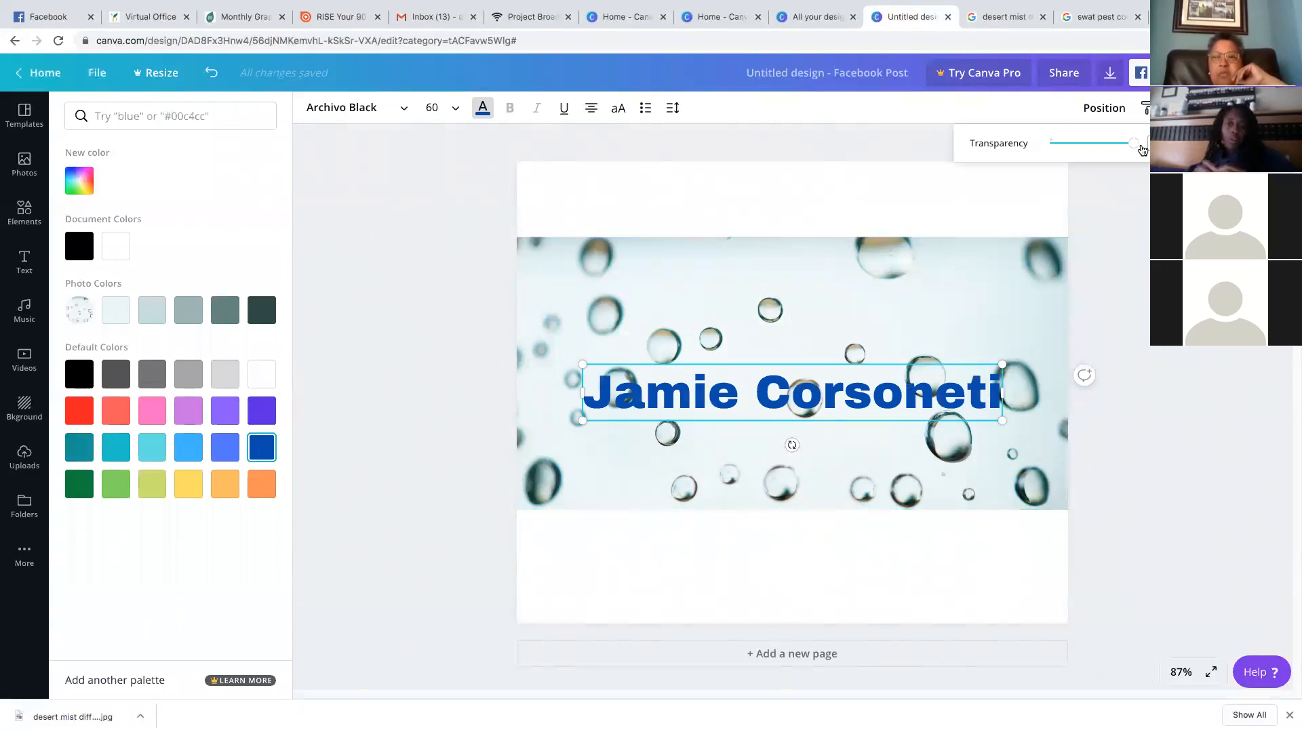
drag(1133, 145, 1070, 148)
click(935, 391)
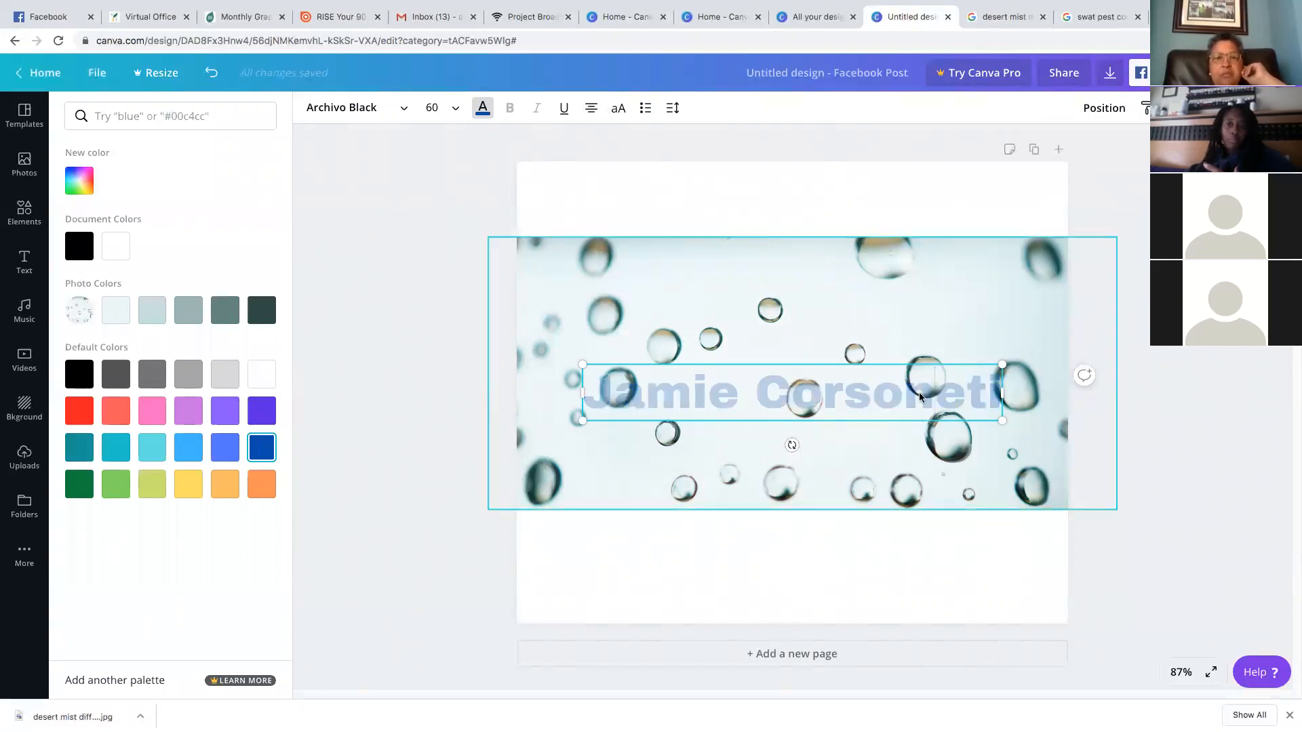
click(1175, 107)
drag(1074, 149, 1094, 145)
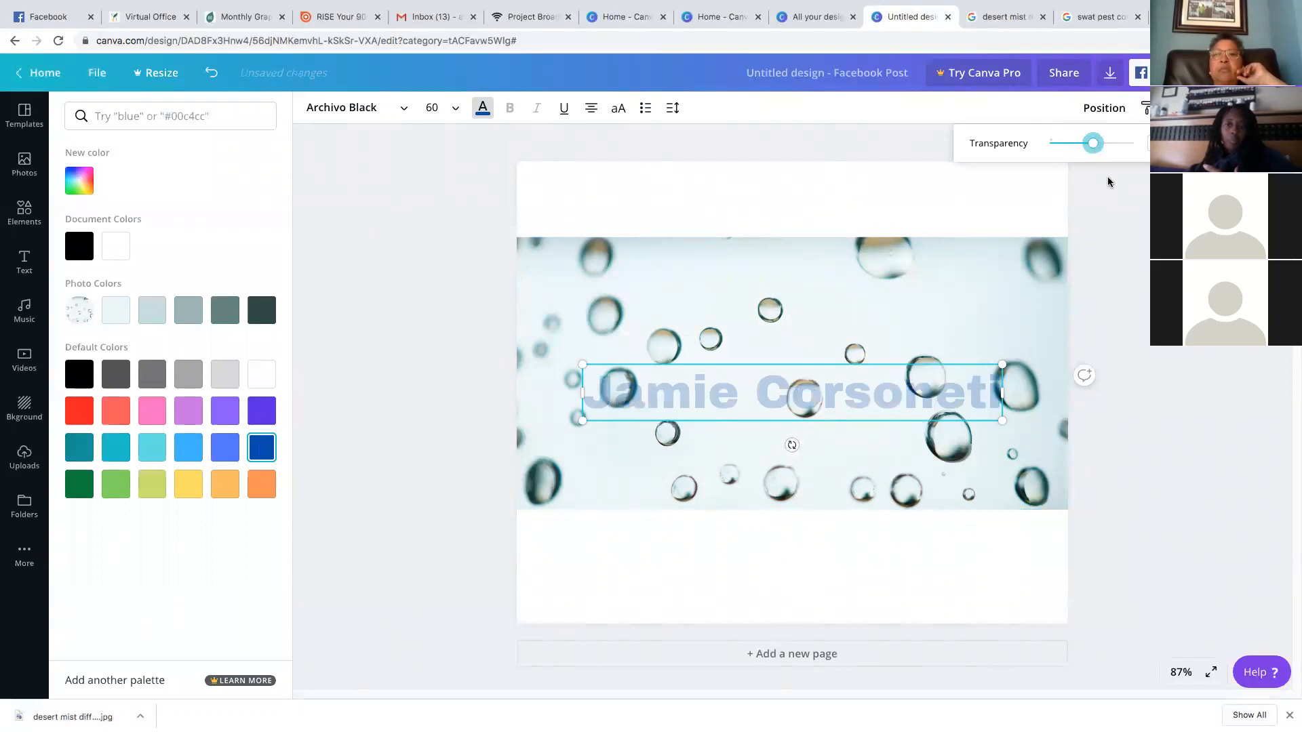
click(841, 386)
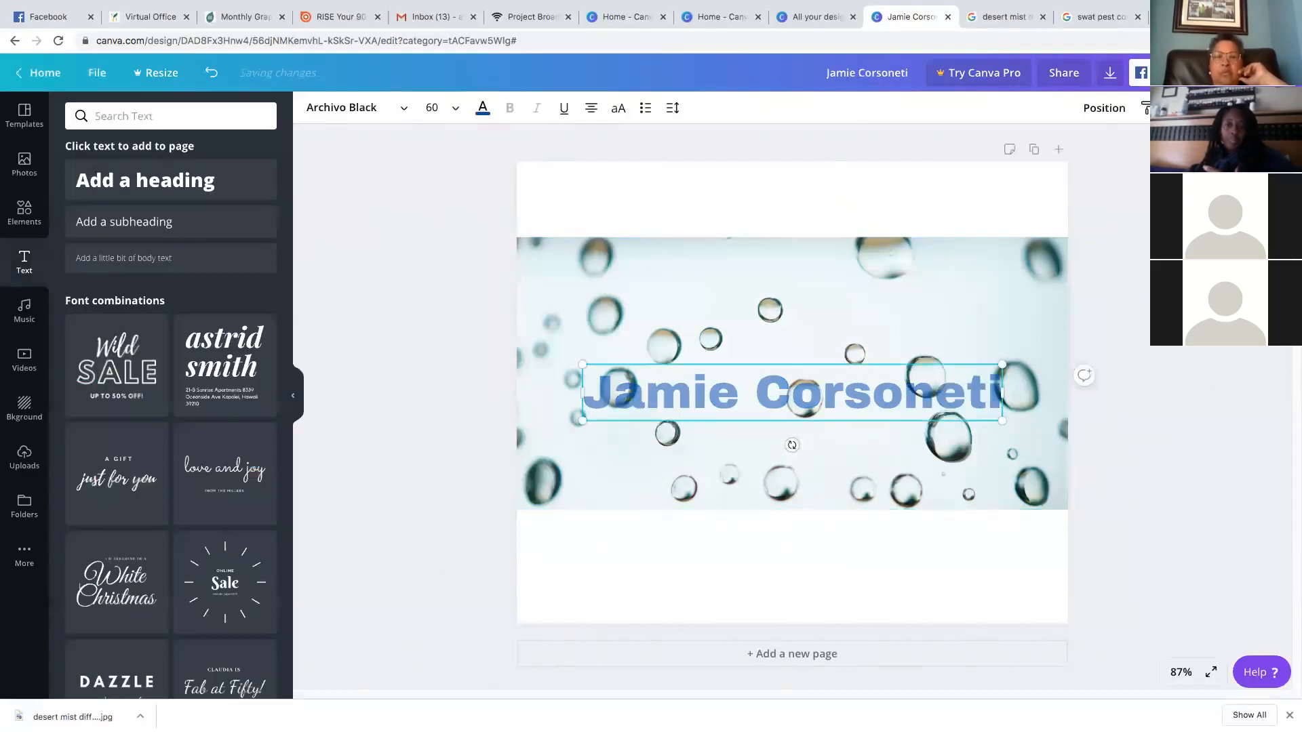
Restore the heading to full 100 opacity and bring up the Backgrounds library
double_click(765, 409)
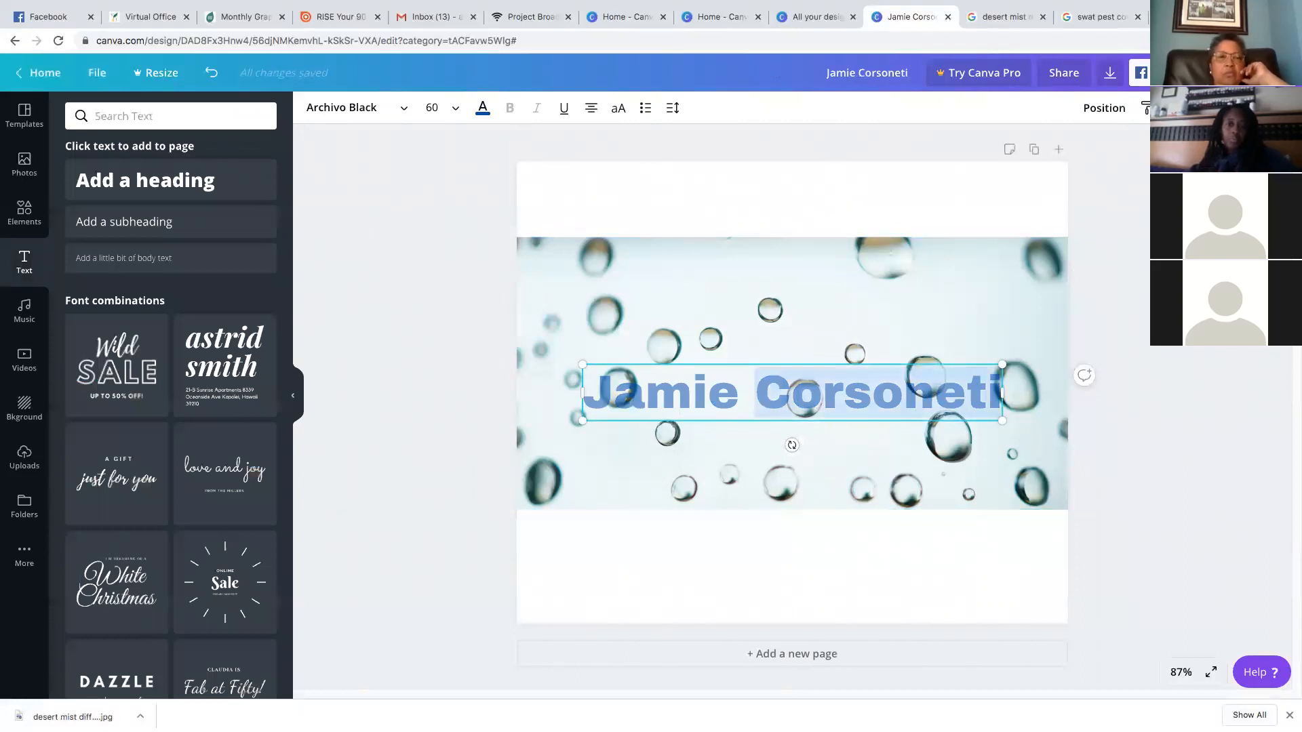
click(1175, 108)
drag(1099, 148, 1127, 142)
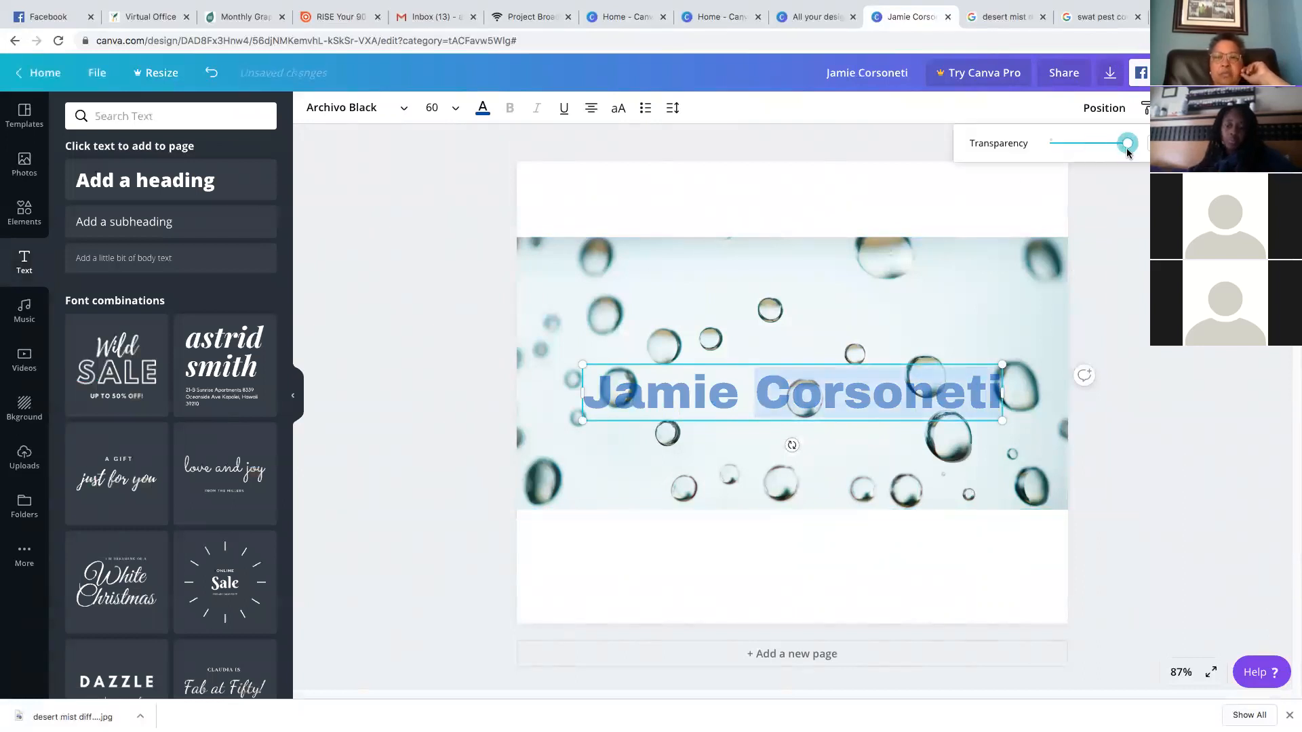
click(822, 416)
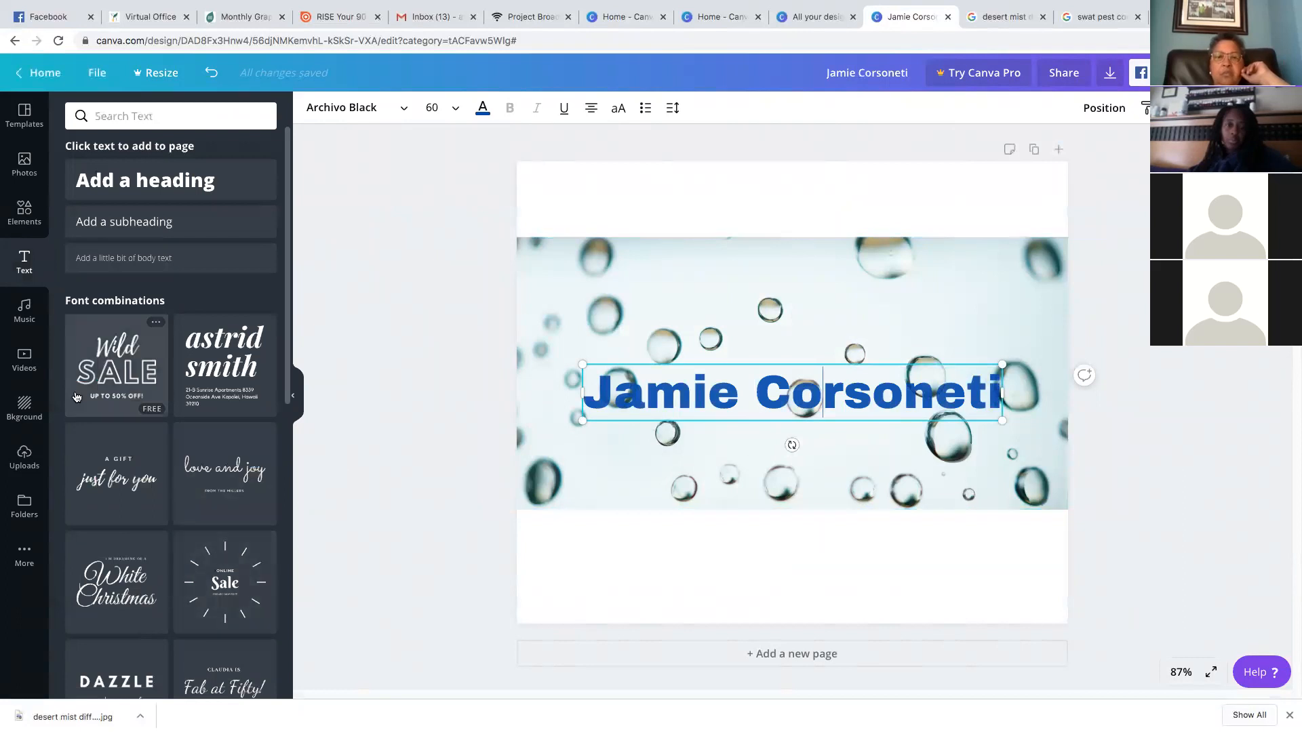
click(28, 410)
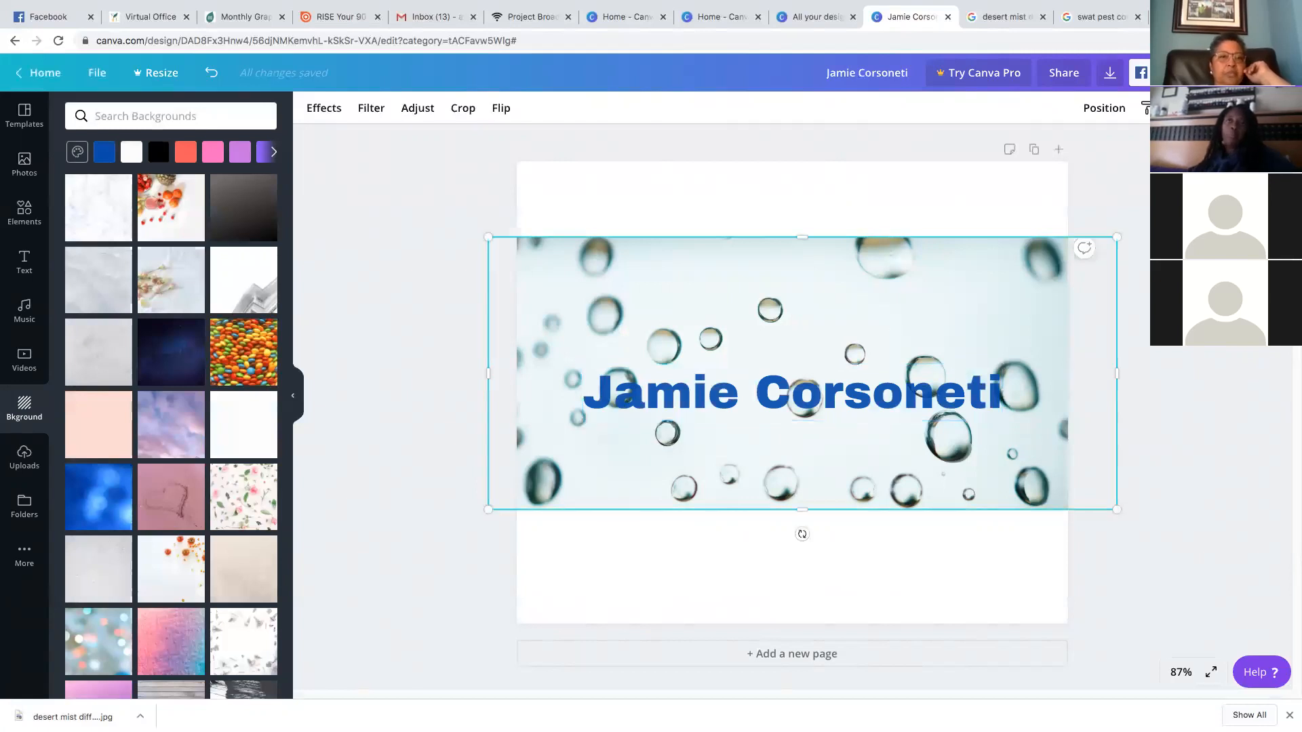
Delete the water-drop photo and the name heading
key(Delete)
click(963, 397)
key(Delete)
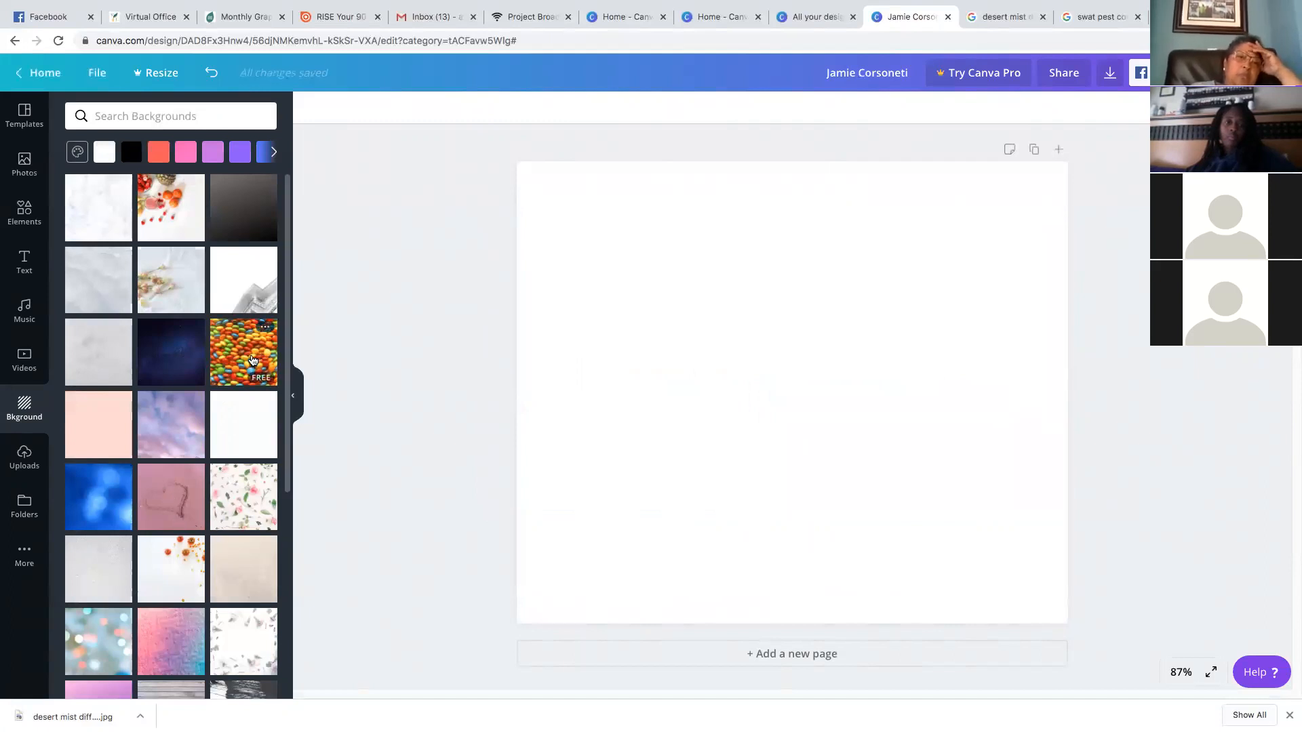
Try several backgrounds, search 'lavender', and settle on the fruit-and-smoothie photo
click(252, 361)
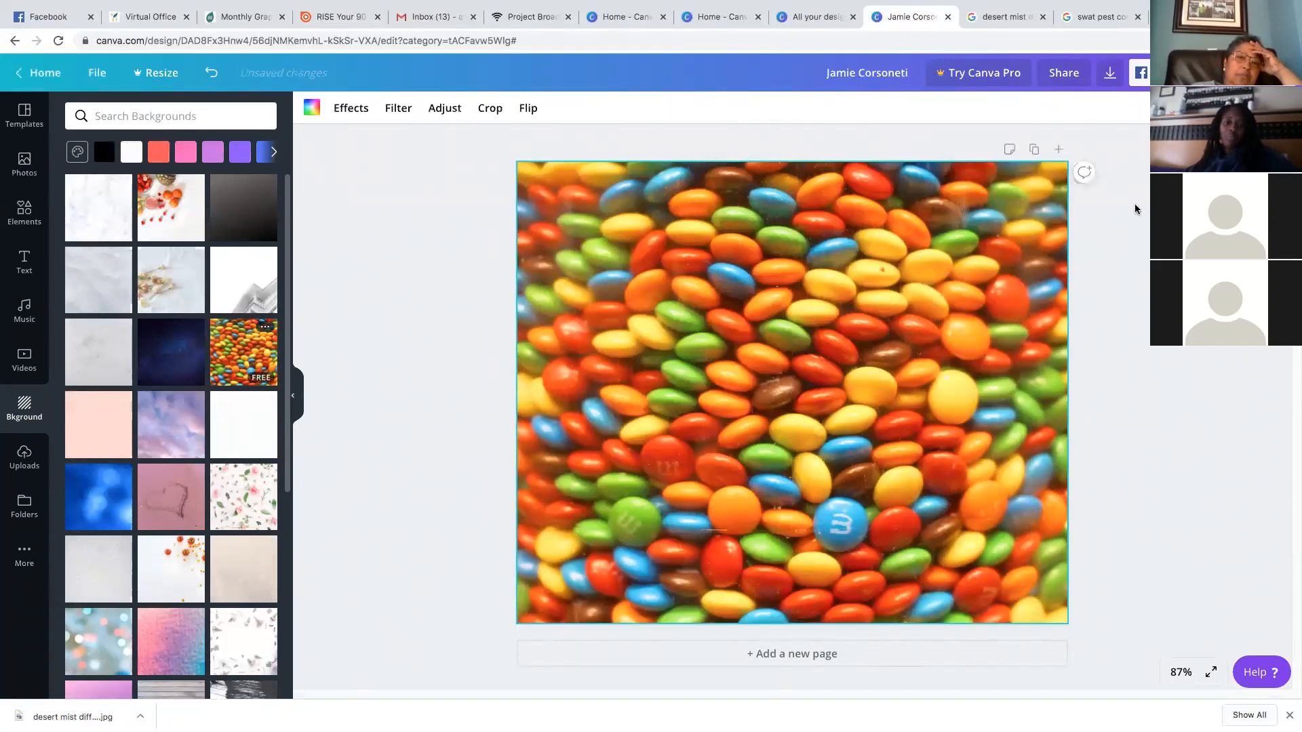
click(131, 152)
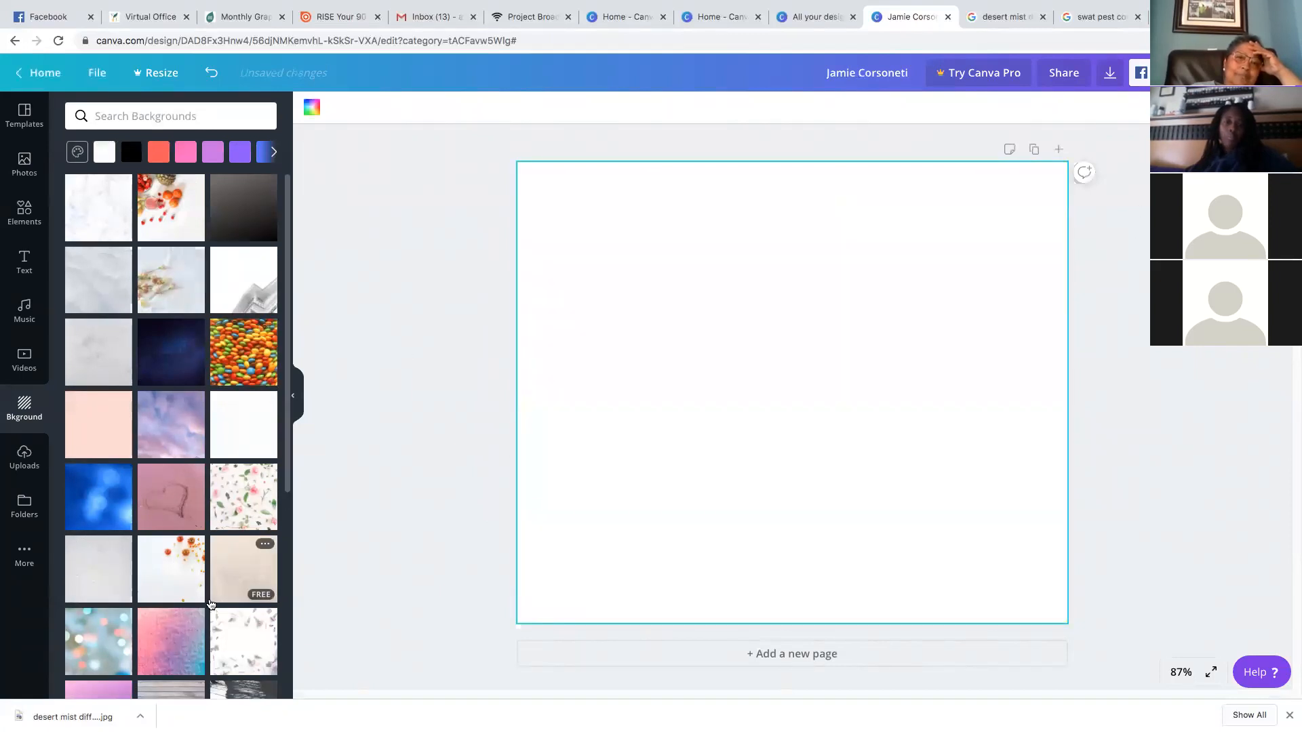
scroll(211, 601, down, 2)
scroll(210, 602, down, 3)
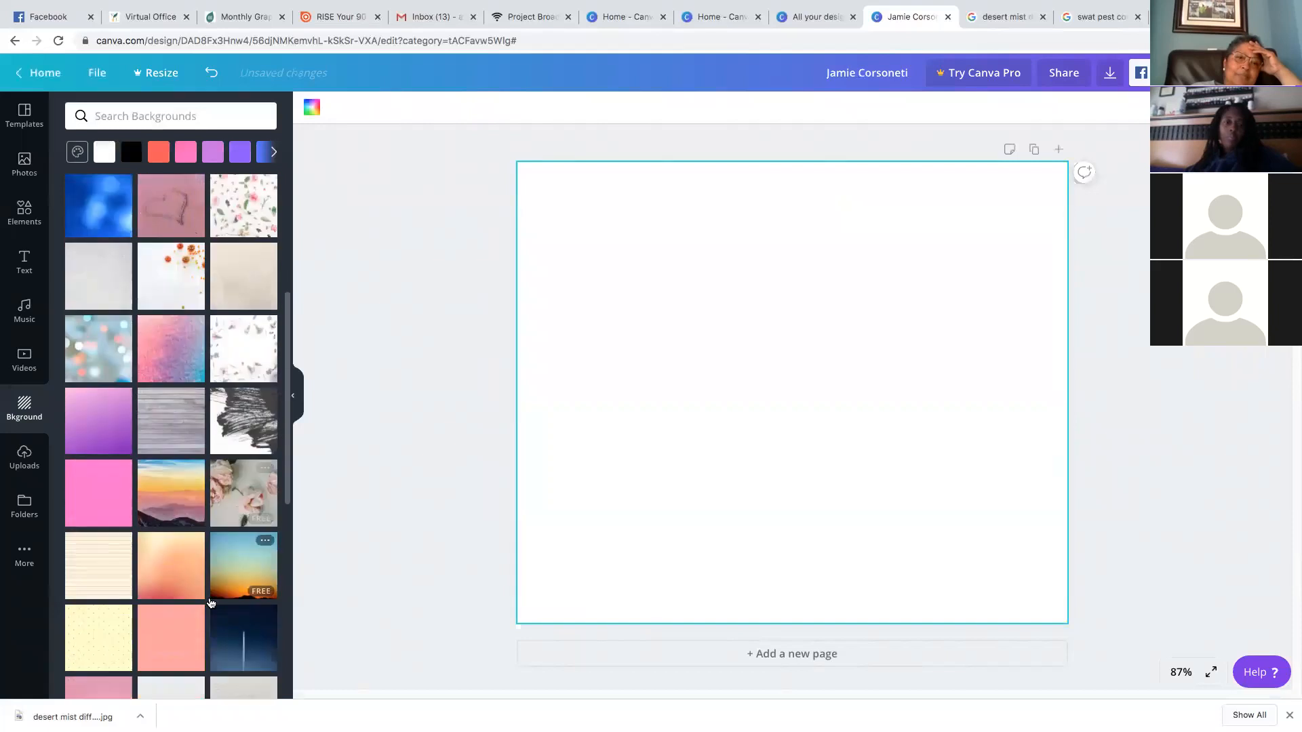
click(180, 112)
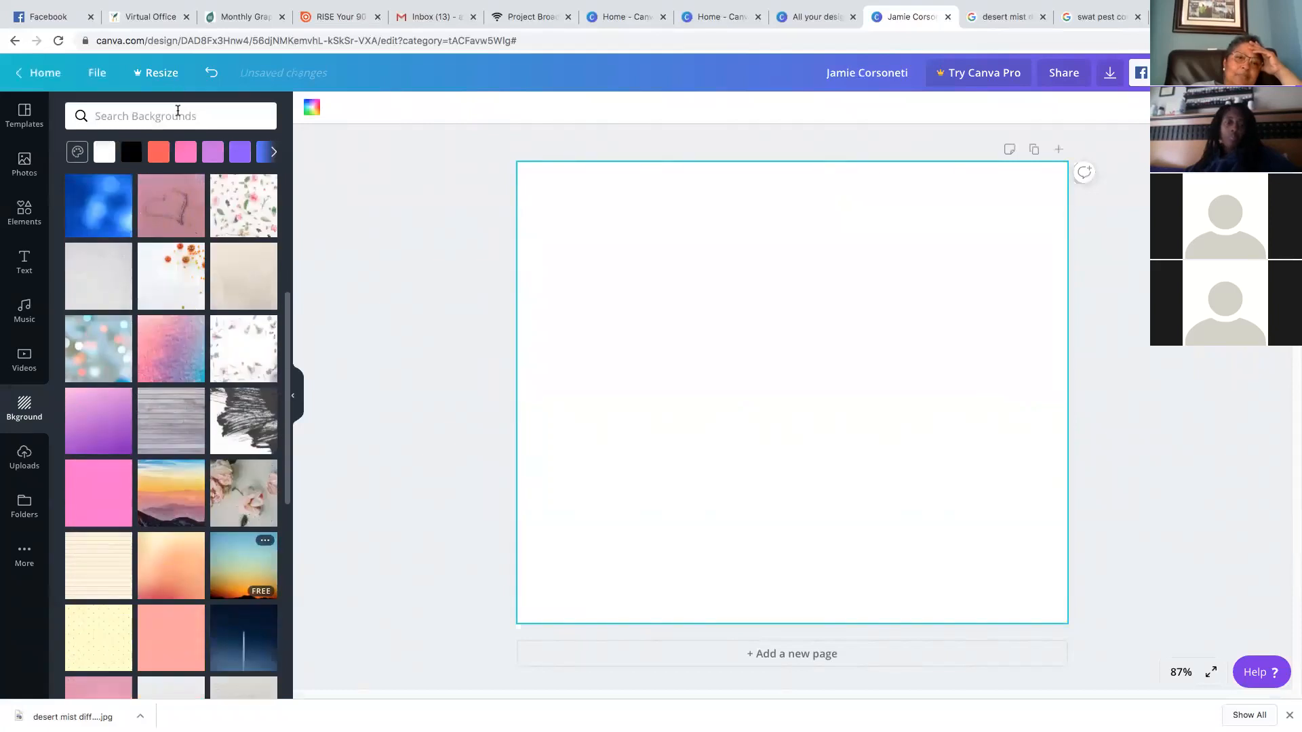
text(lavender)
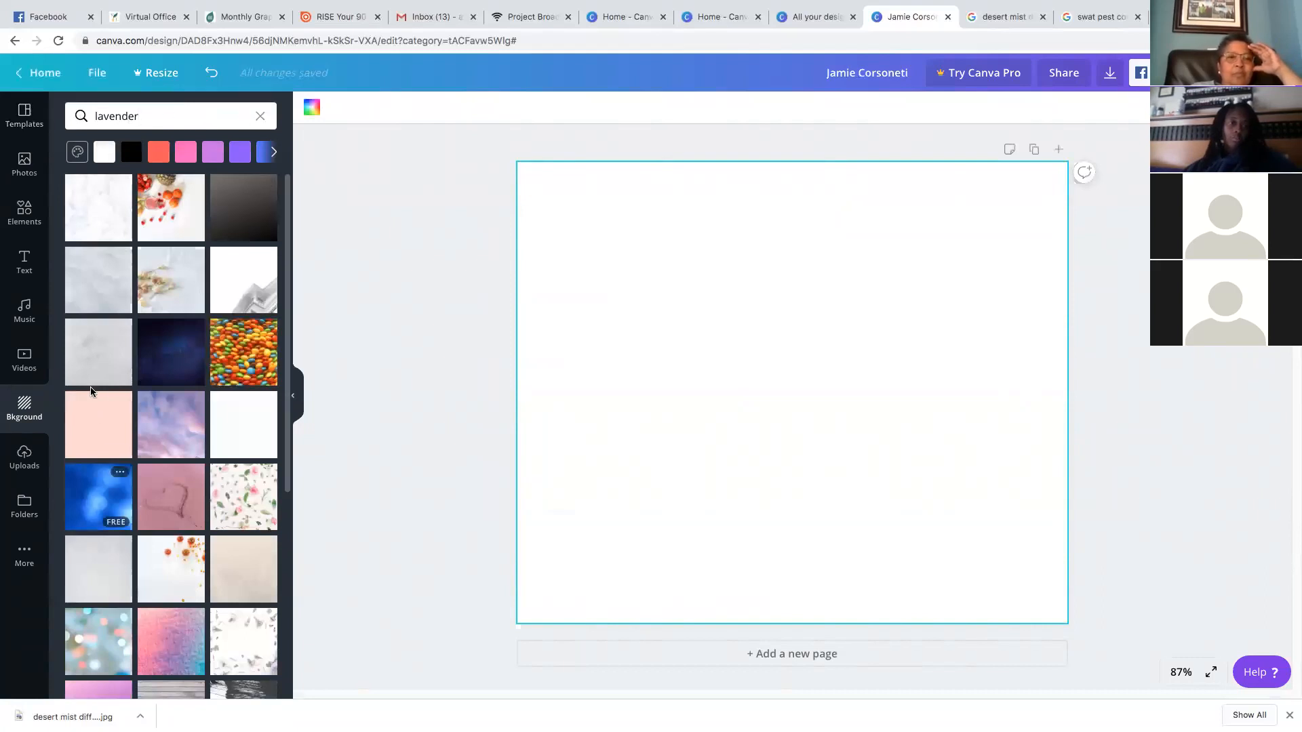
click(237, 624)
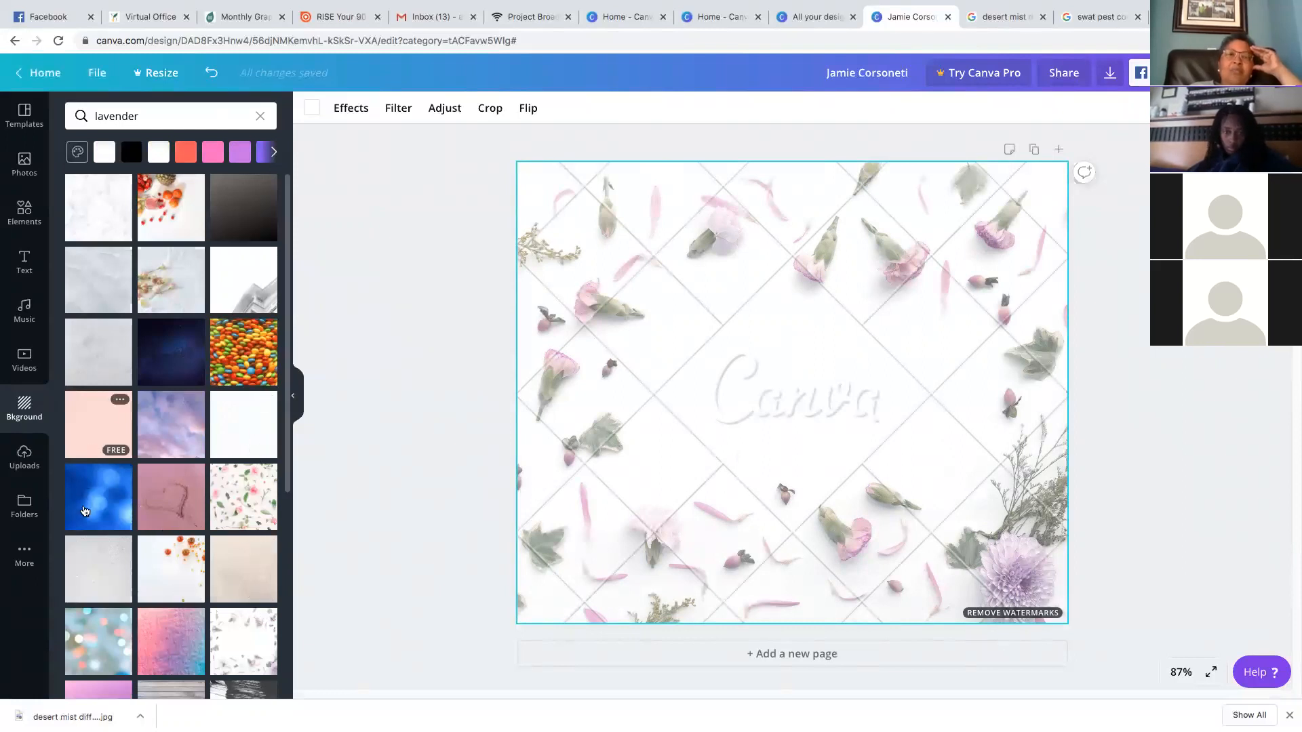
click(116, 281)
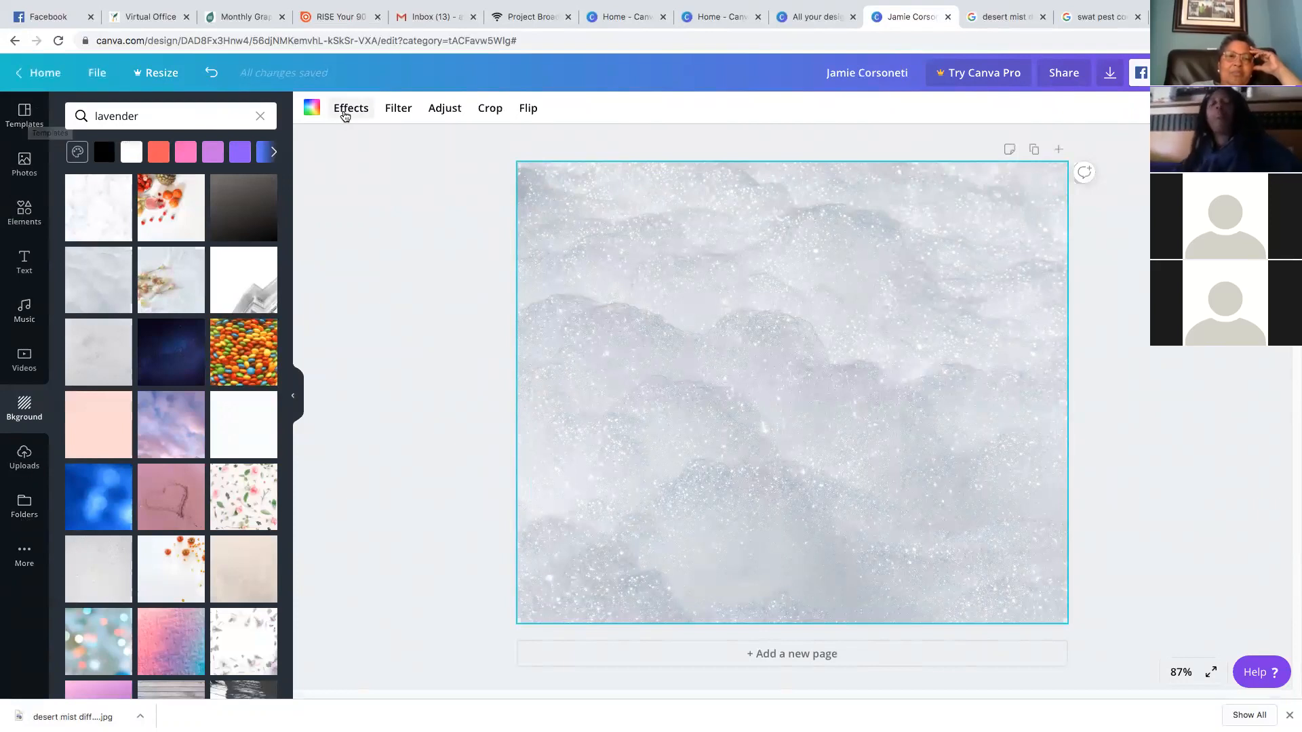
click(180, 197)
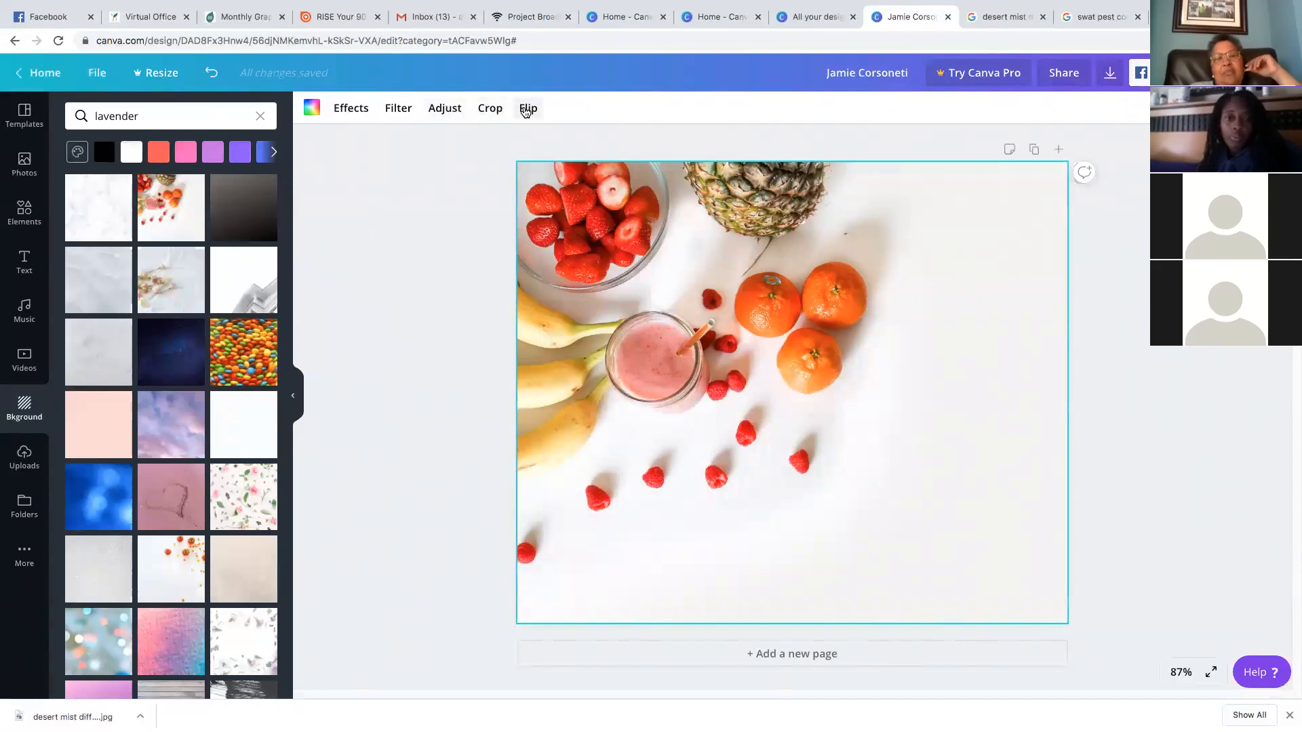
Flip the fruit background both horizontally and vertically
click(530, 113)
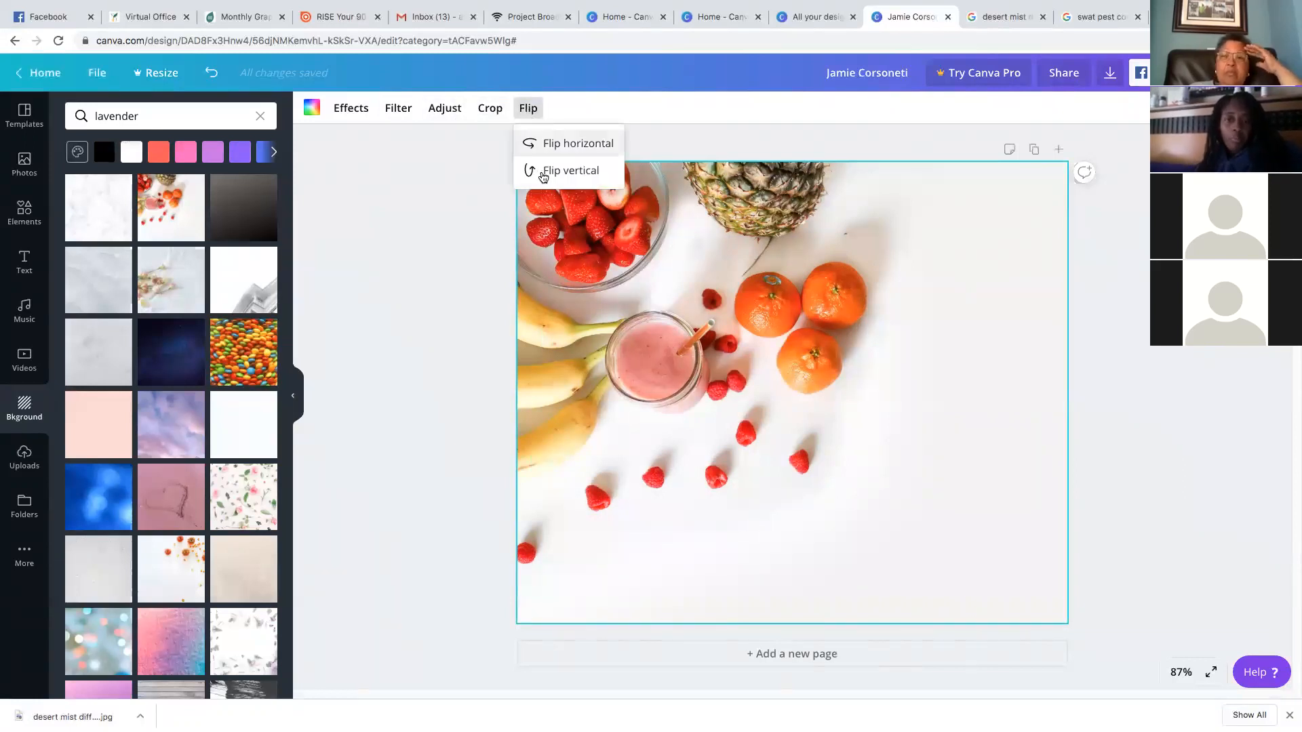
click(543, 147)
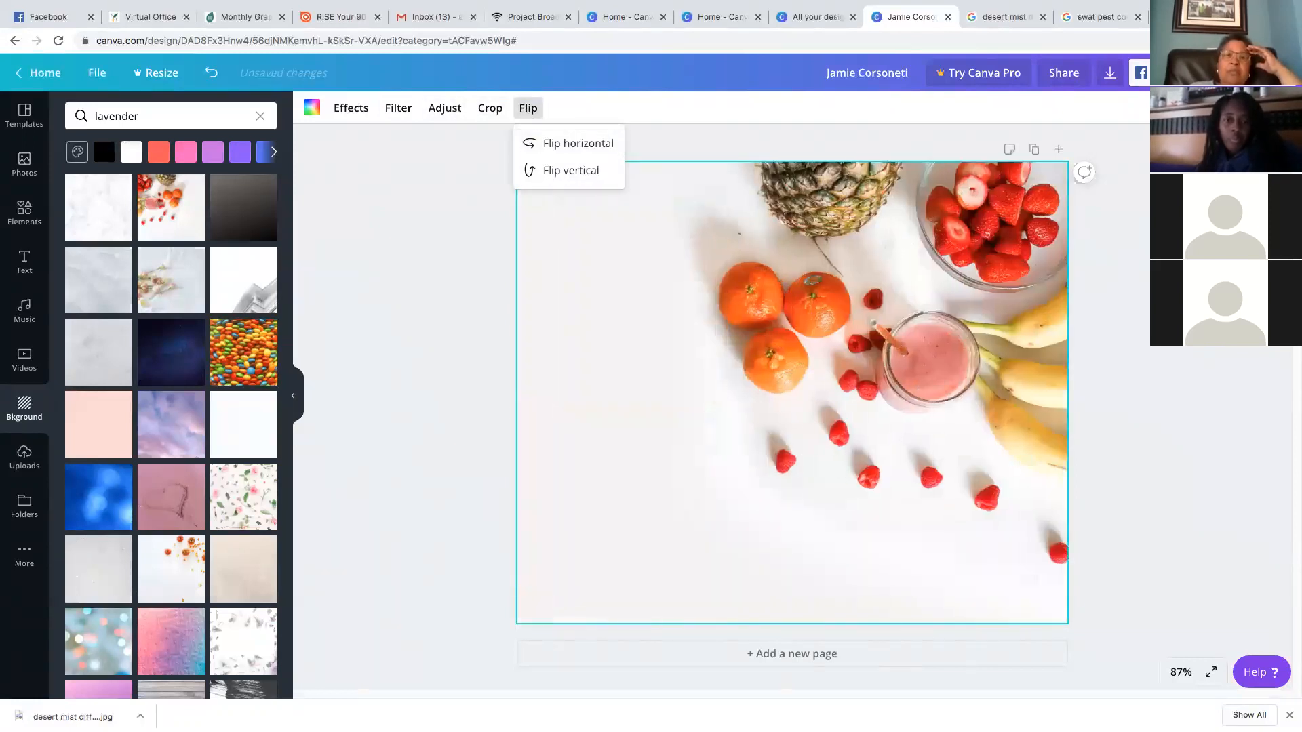
click(571, 172)
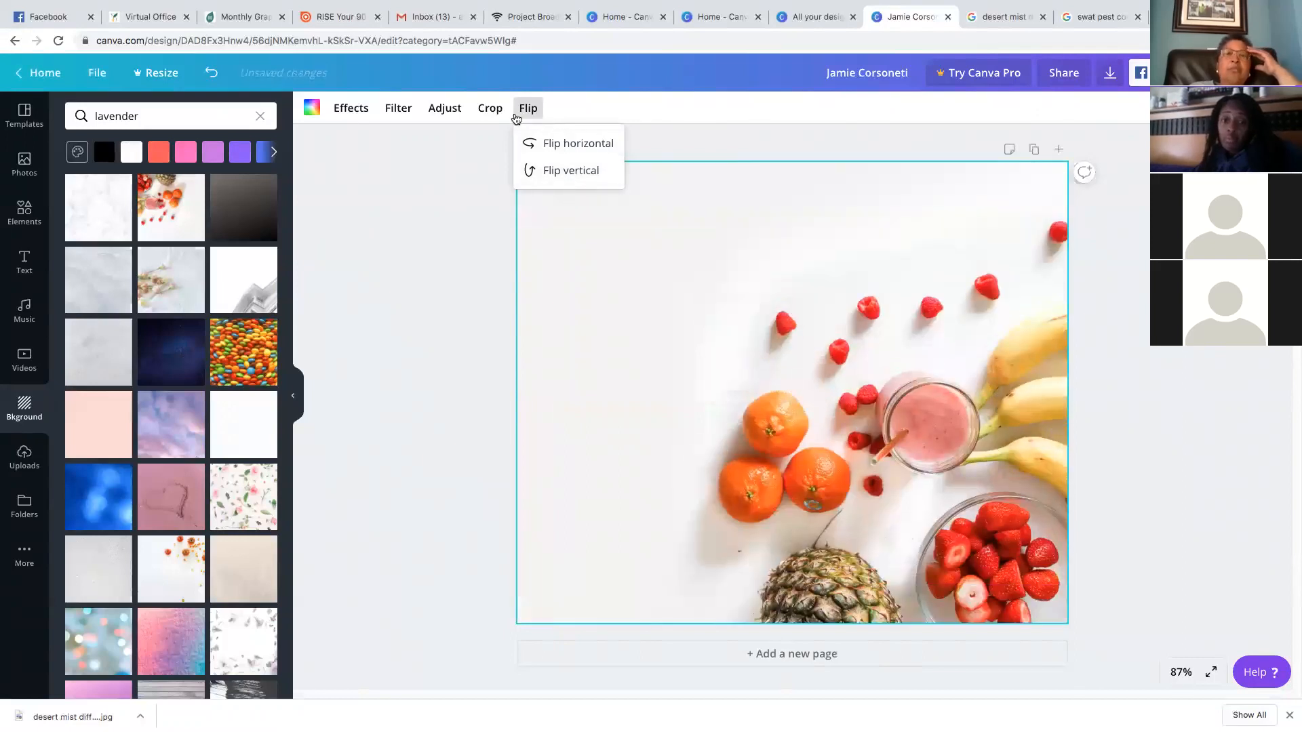
click(496, 115)
Try repositioning the background in Crop, then cancel the crop changes
click(496, 115)
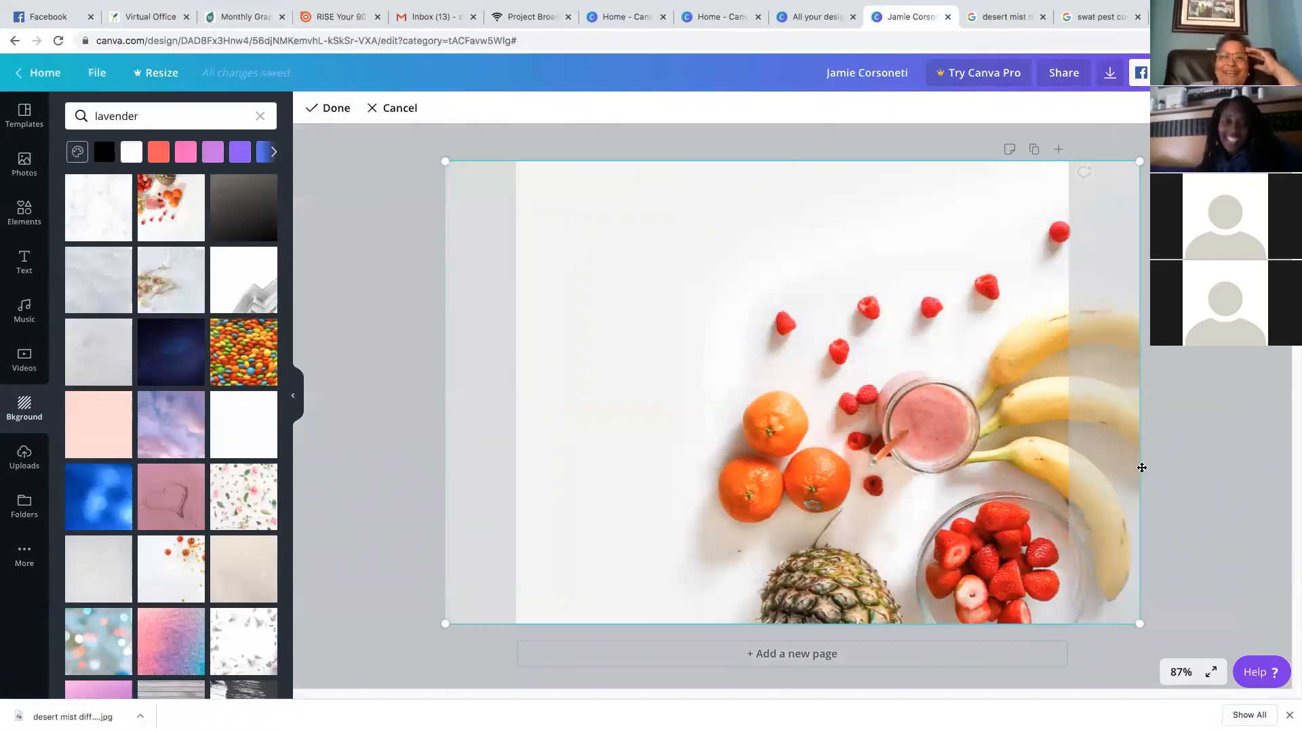
drag(1140, 622, 1033, 610)
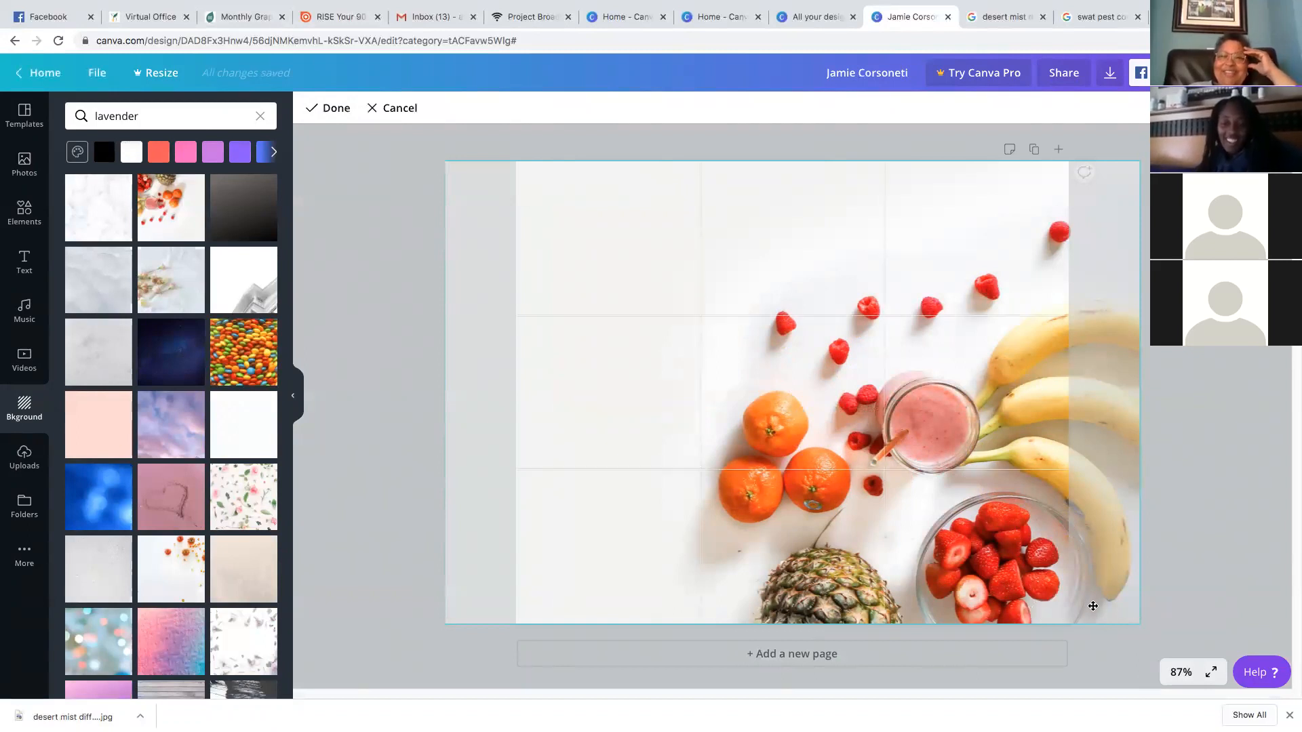
drag(757, 472, 189, 108)
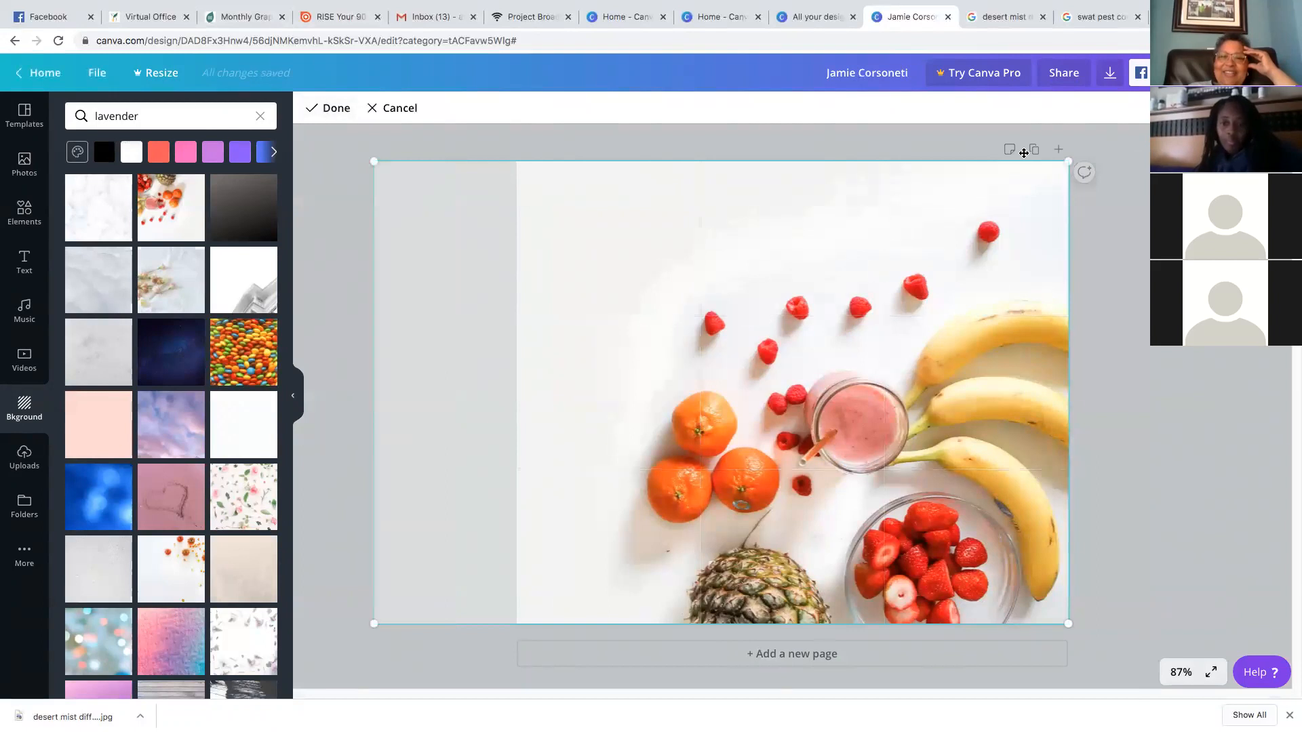
drag(916, 307, 906, 337)
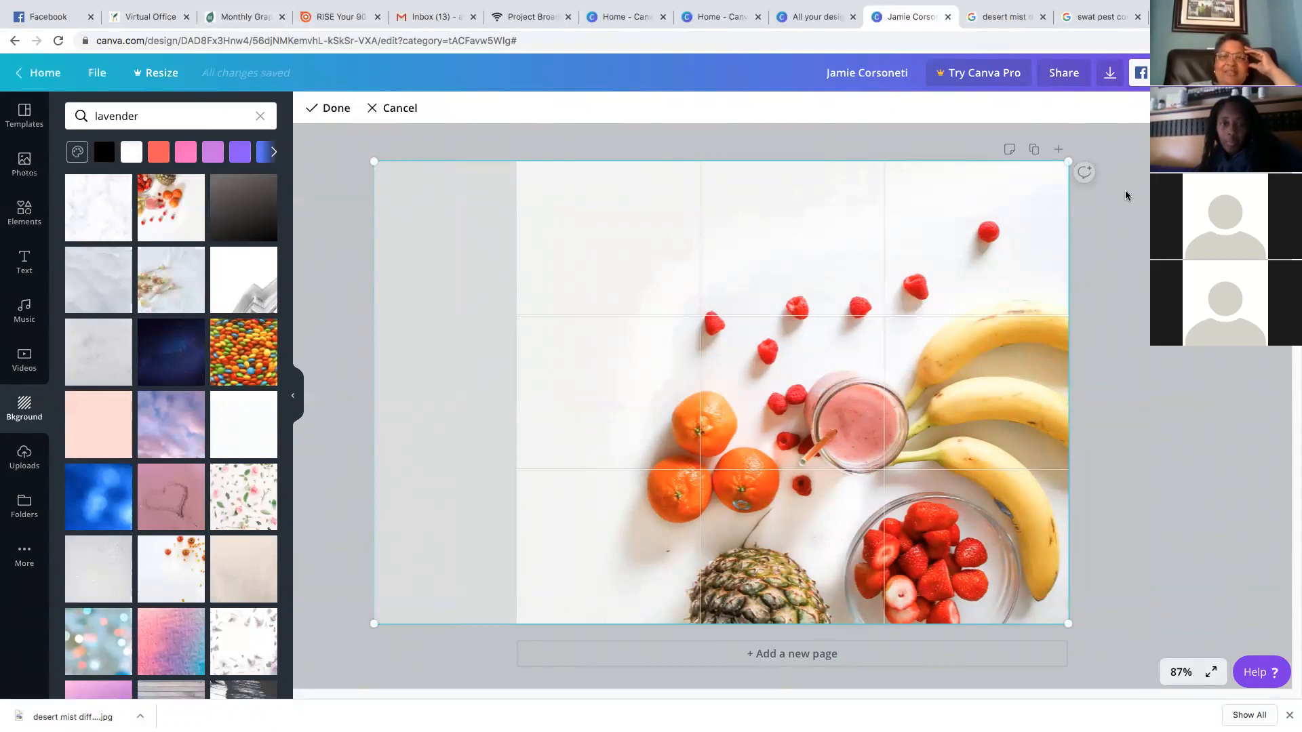
click(387, 108)
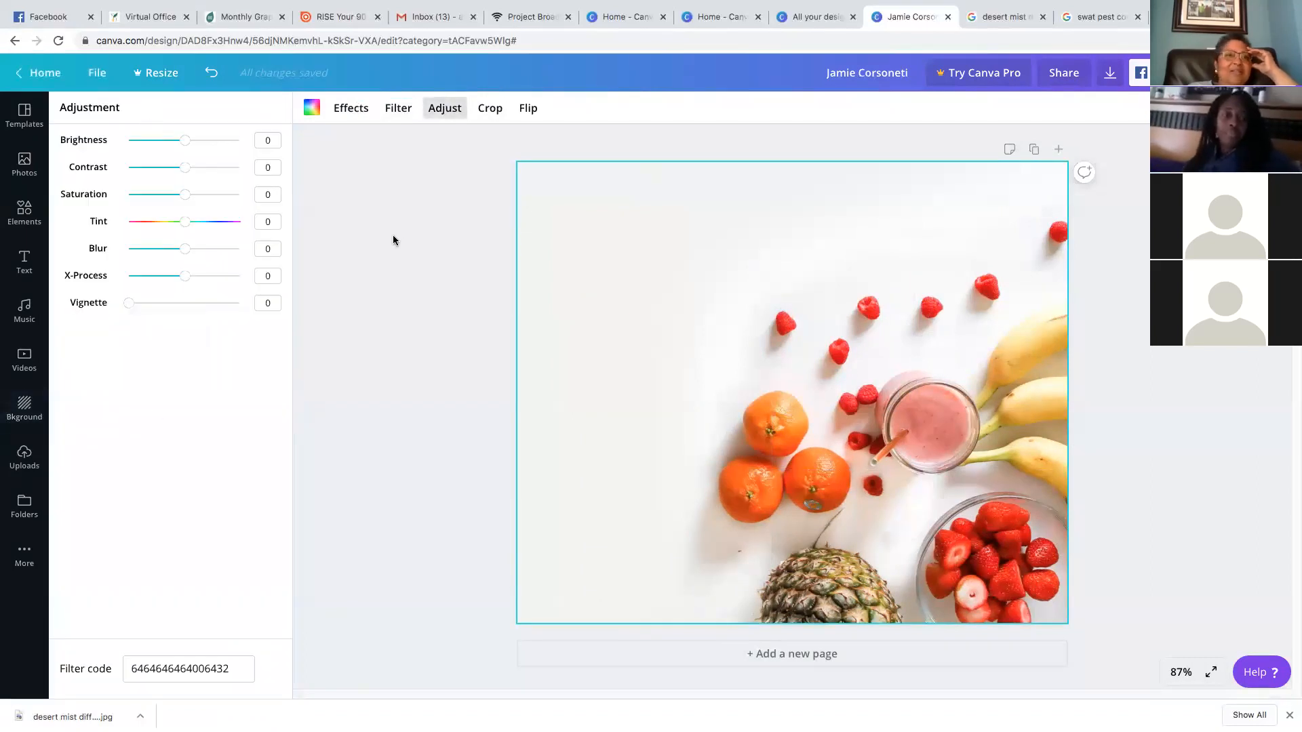
Apply the Street filter to the fruit background, then bring up Uploads
click(400, 112)
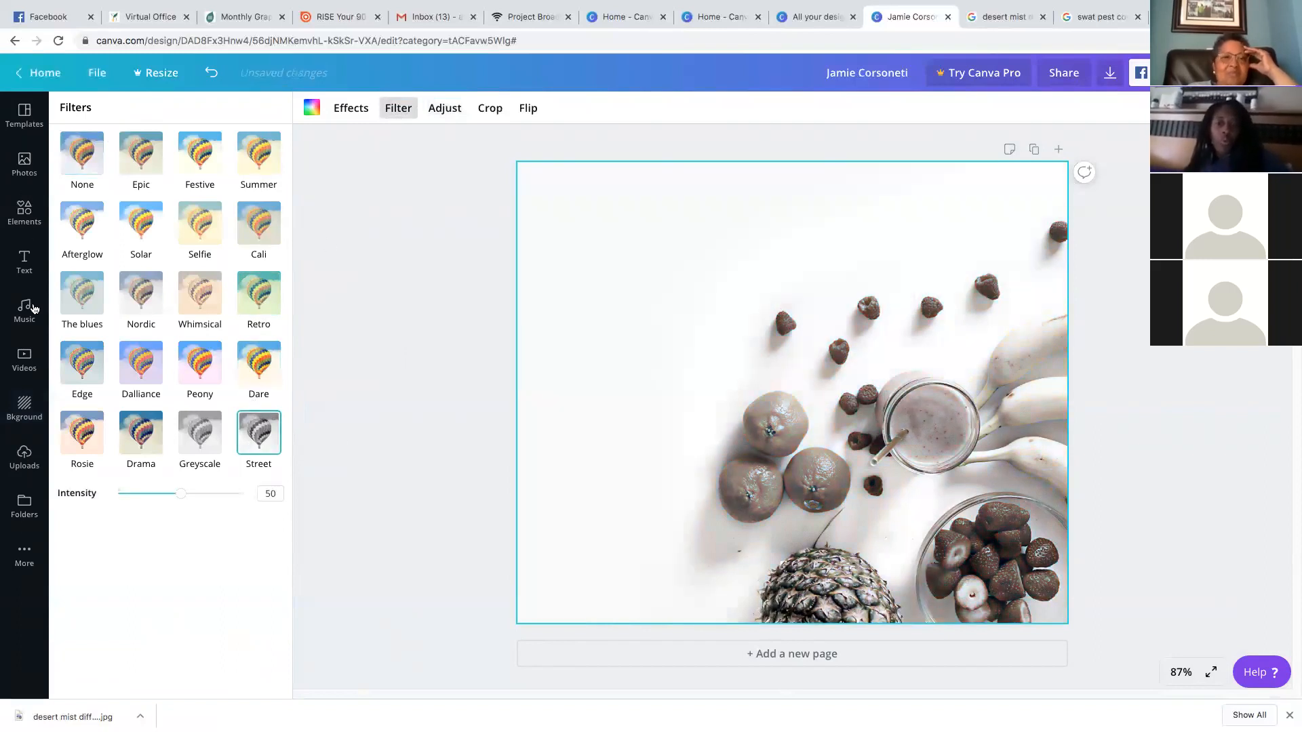
click(24, 456)
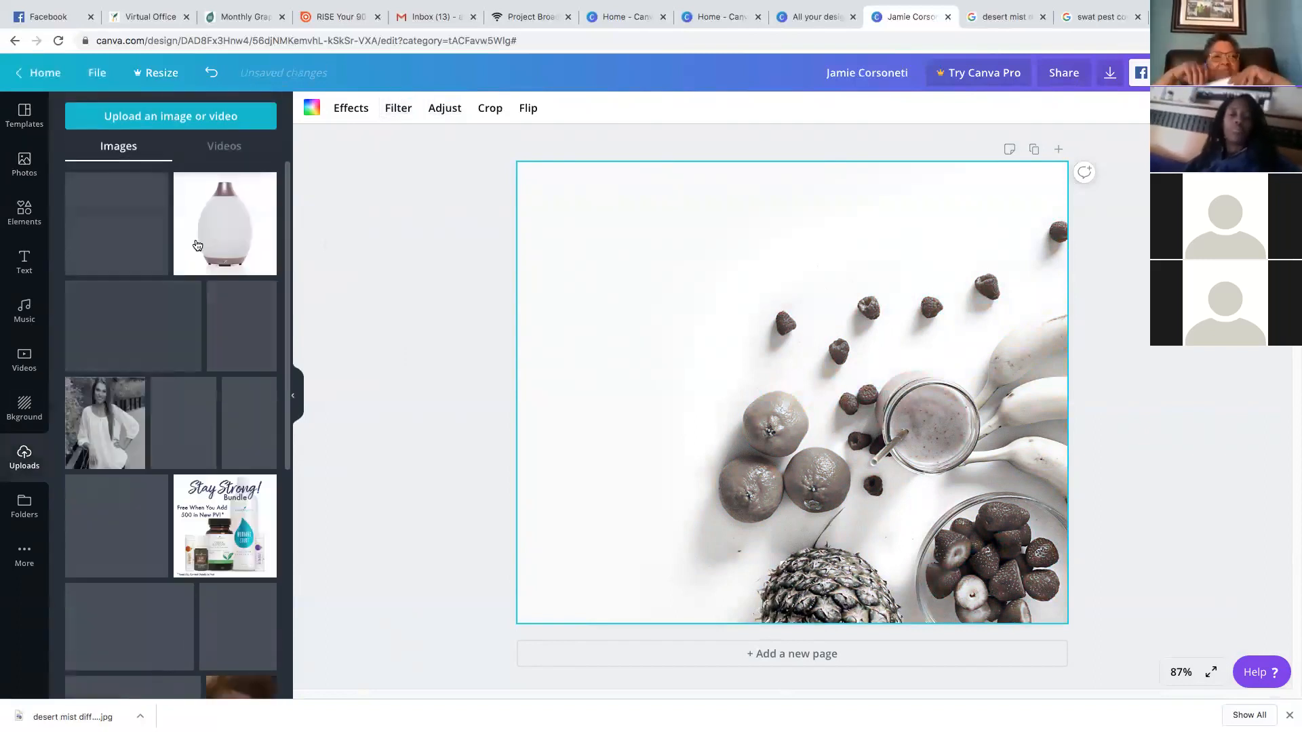
Delete the greyscale fruit-and-smoothie photo so the post page is plain white
scroll(214, 538, down, 6)
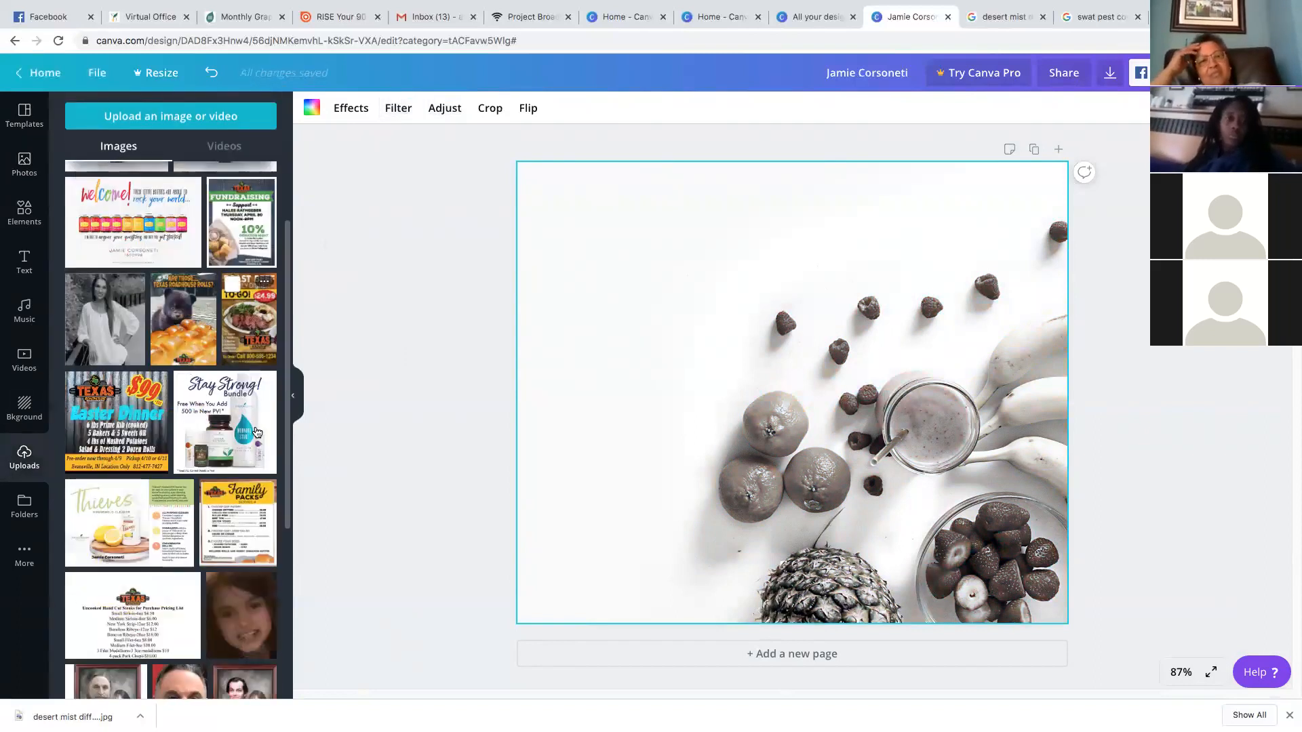
scroll(257, 434, down, 10)
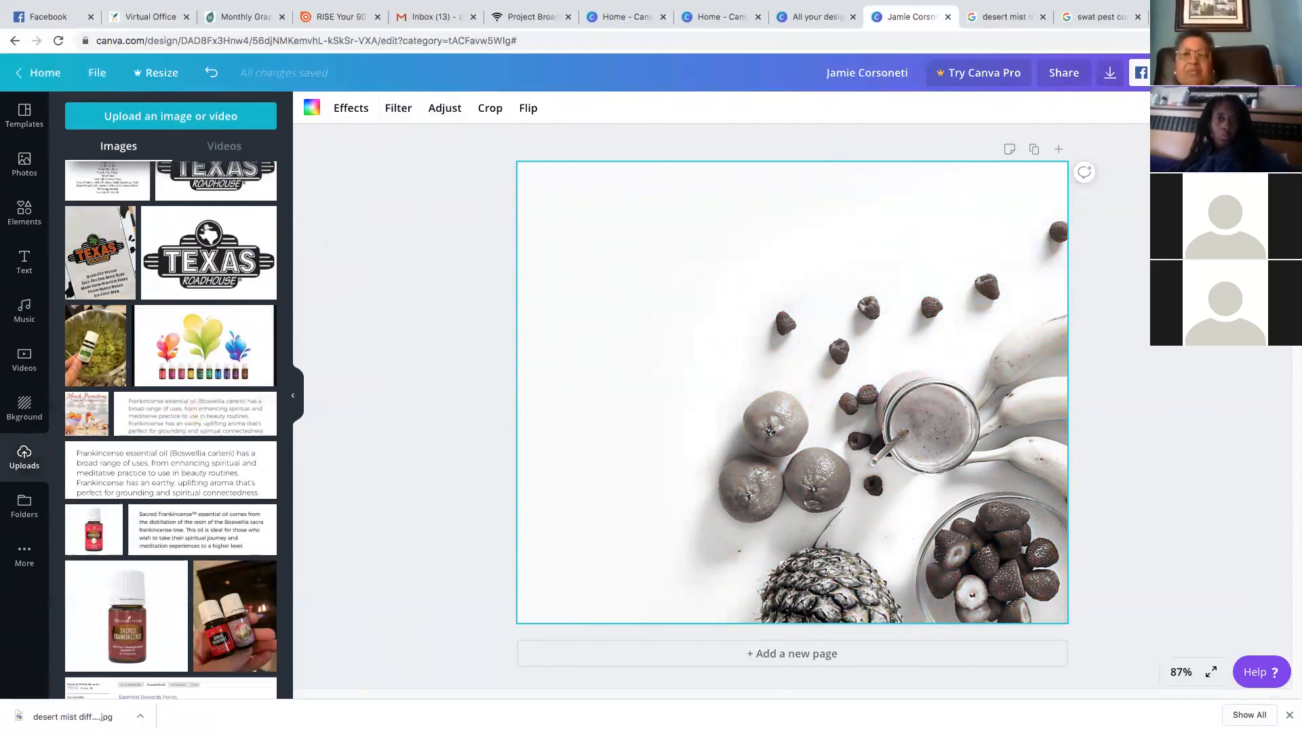
key(Delete)
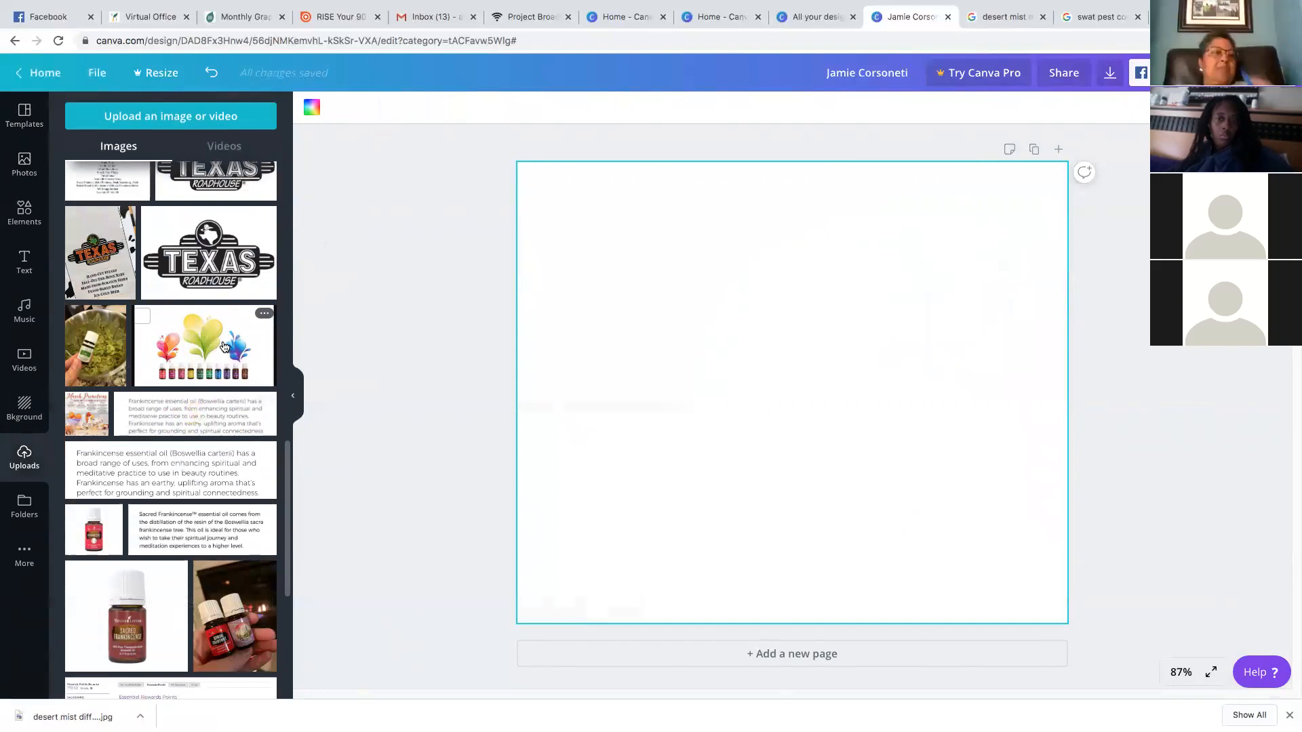
Add the colourful oils splash image from Uploads and enlarge it across the page
click(226, 346)
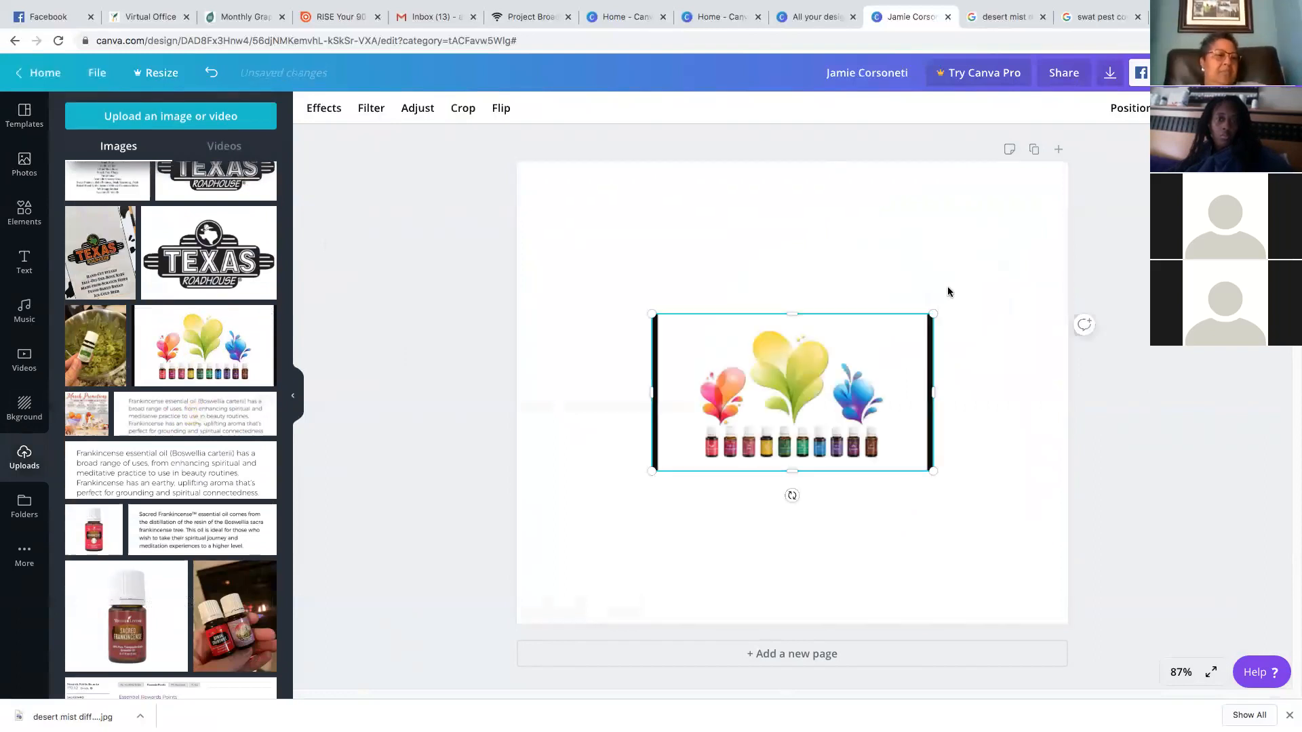
drag(933, 314, 1106, 218)
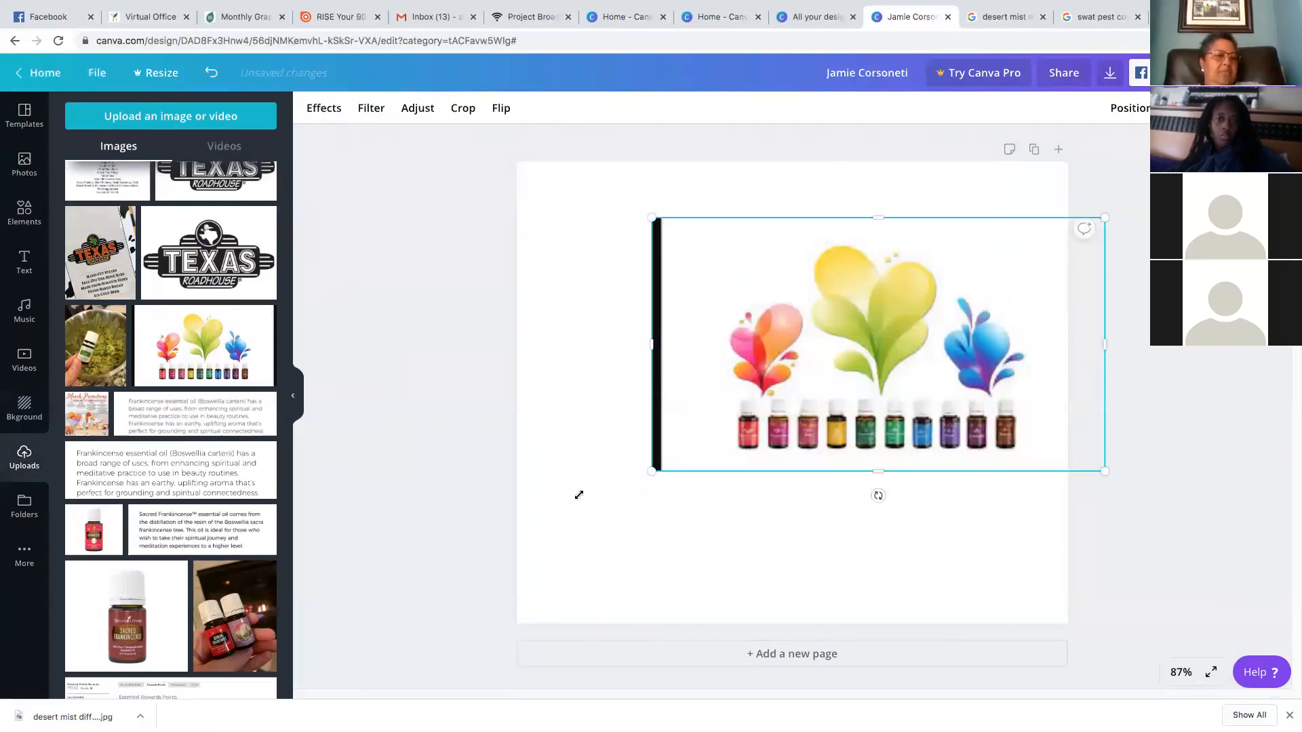
drag(579, 495, 476, 570)
drag(840, 461, 800, 432)
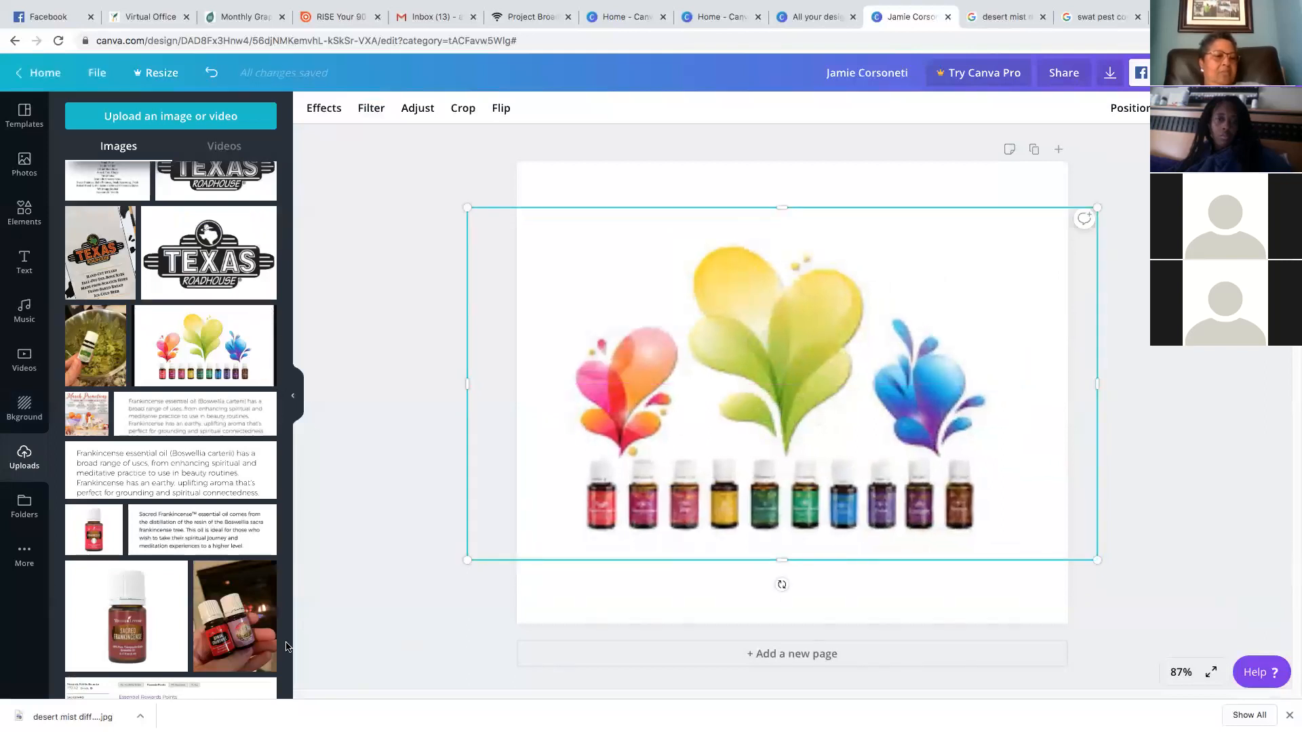
Add the Sacred Frankincense bottle photo, delete the oils splash image, and shrink the bottle
scroll(195, 612, down, 2)
scroll(196, 612, down, 3)
click(120, 435)
drag(944, 255, 996, 207)
click(572, 248)
key(Delete)
click(984, 525)
drag(995, 533, 751, 309)
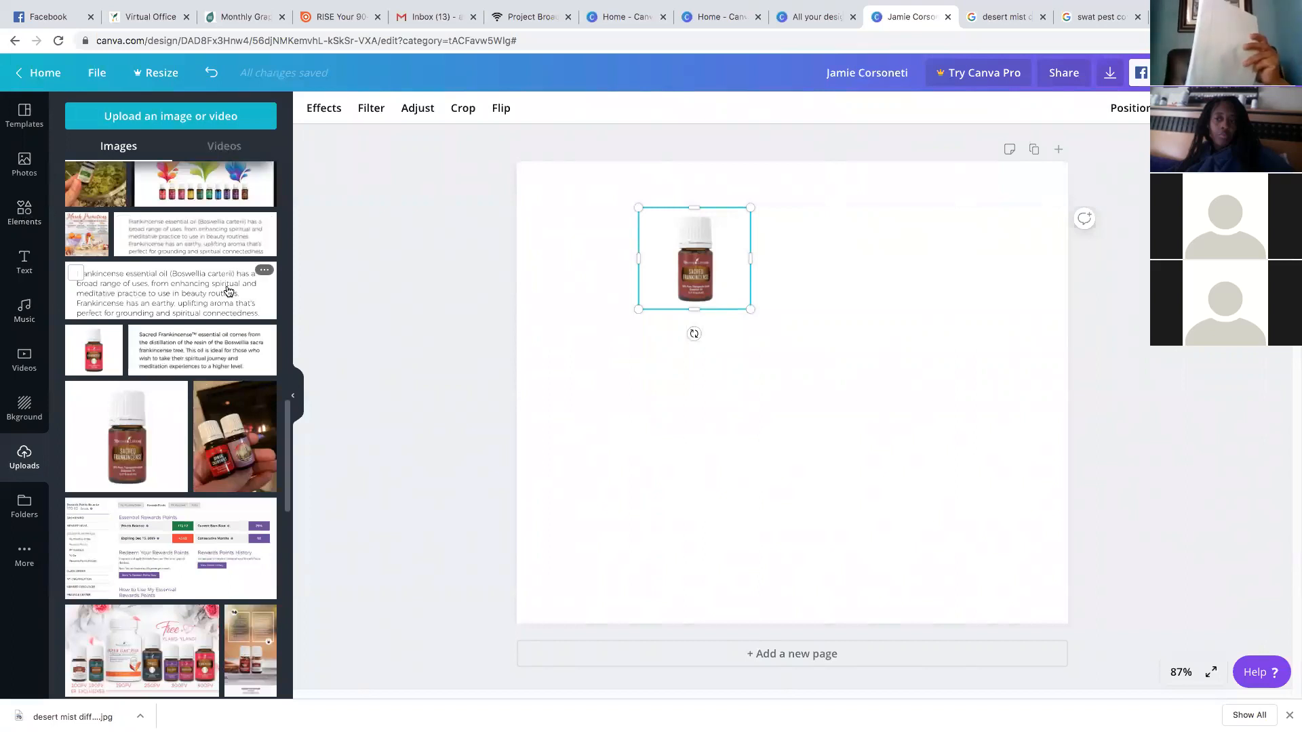
Browse down the Uploads panel, then leave the Frankincense post for the Canva home page
scroll(238, 506, down, 6)
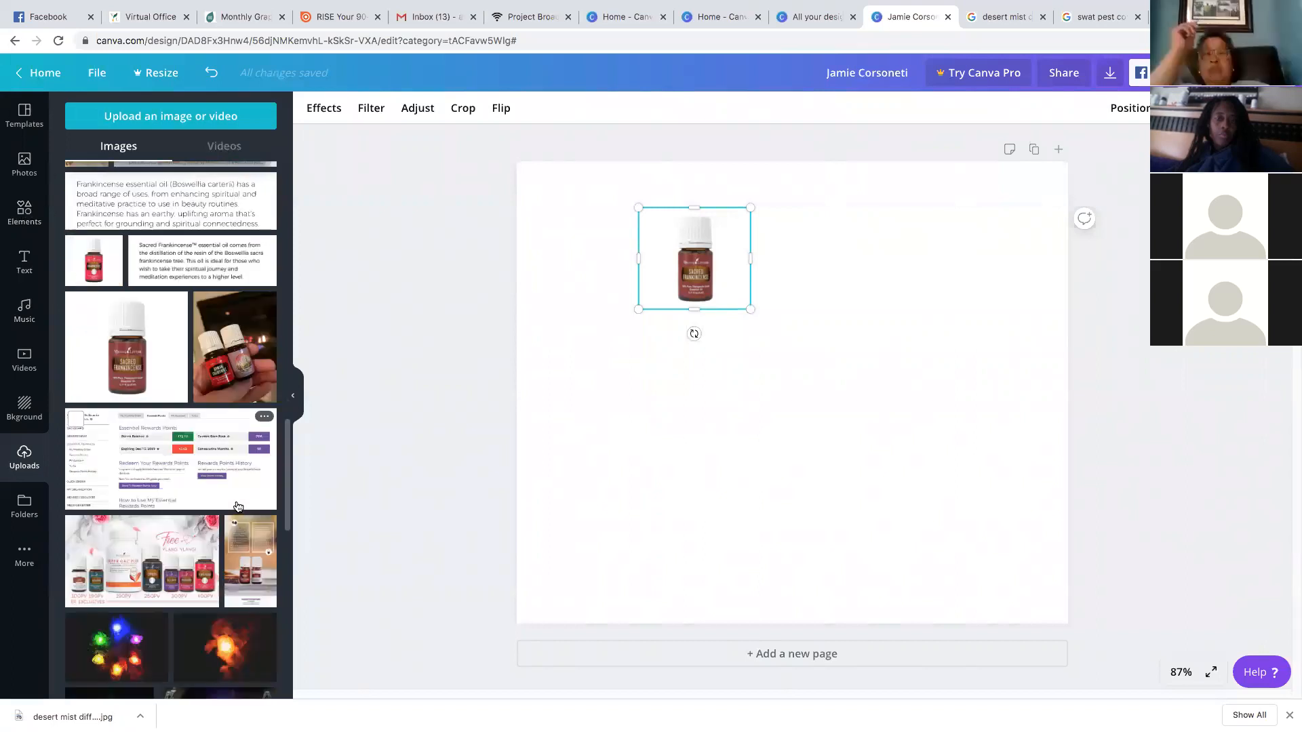
scroll(238, 507, down, 5)
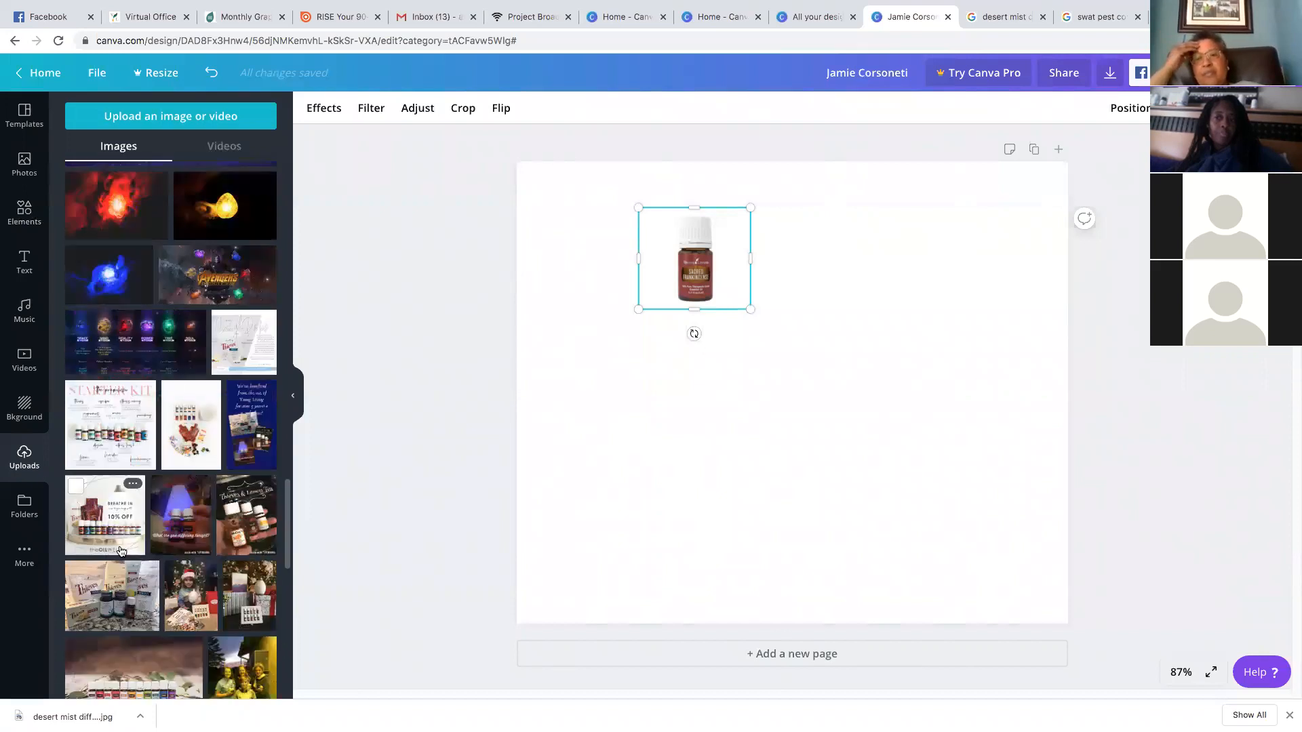
scroll(237, 572, down, 1)
scroll(237, 572, down, 2)
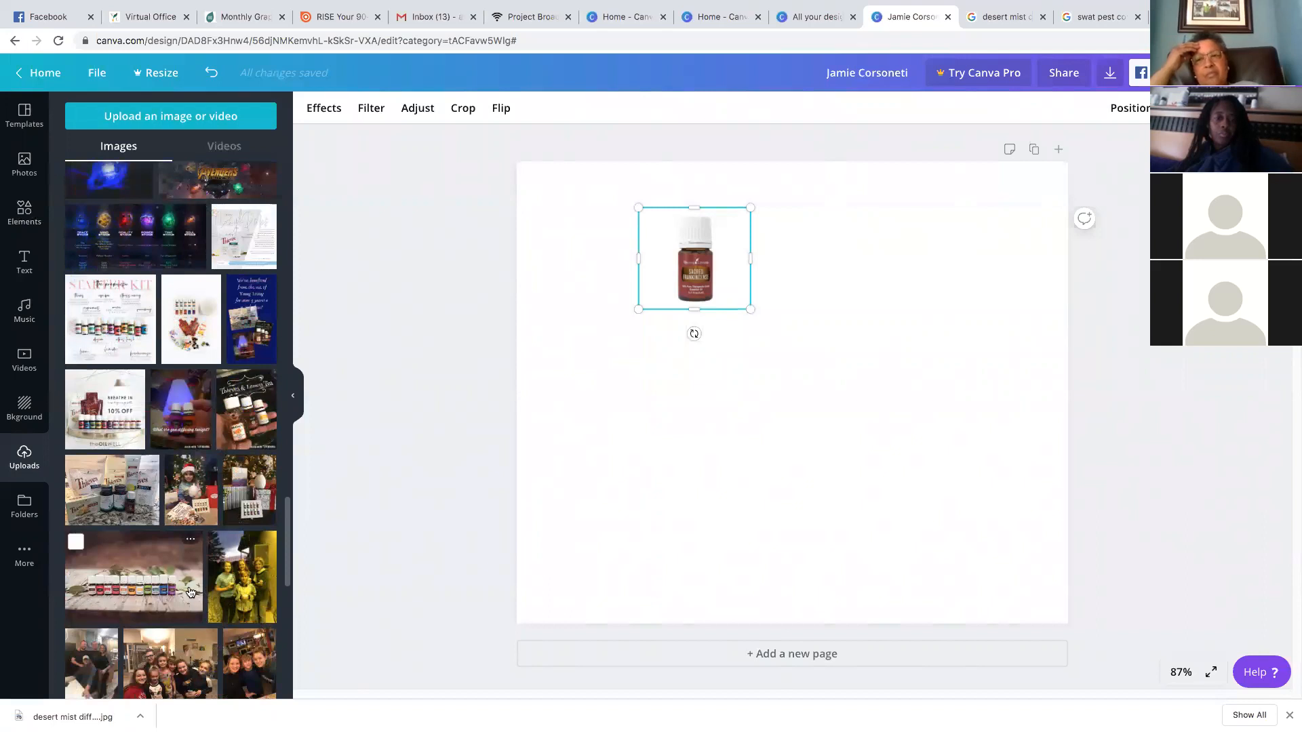
scroll(190, 592, down, 1)
scroll(191, 592, down, 6)
scroll(191, 592, down, 7)
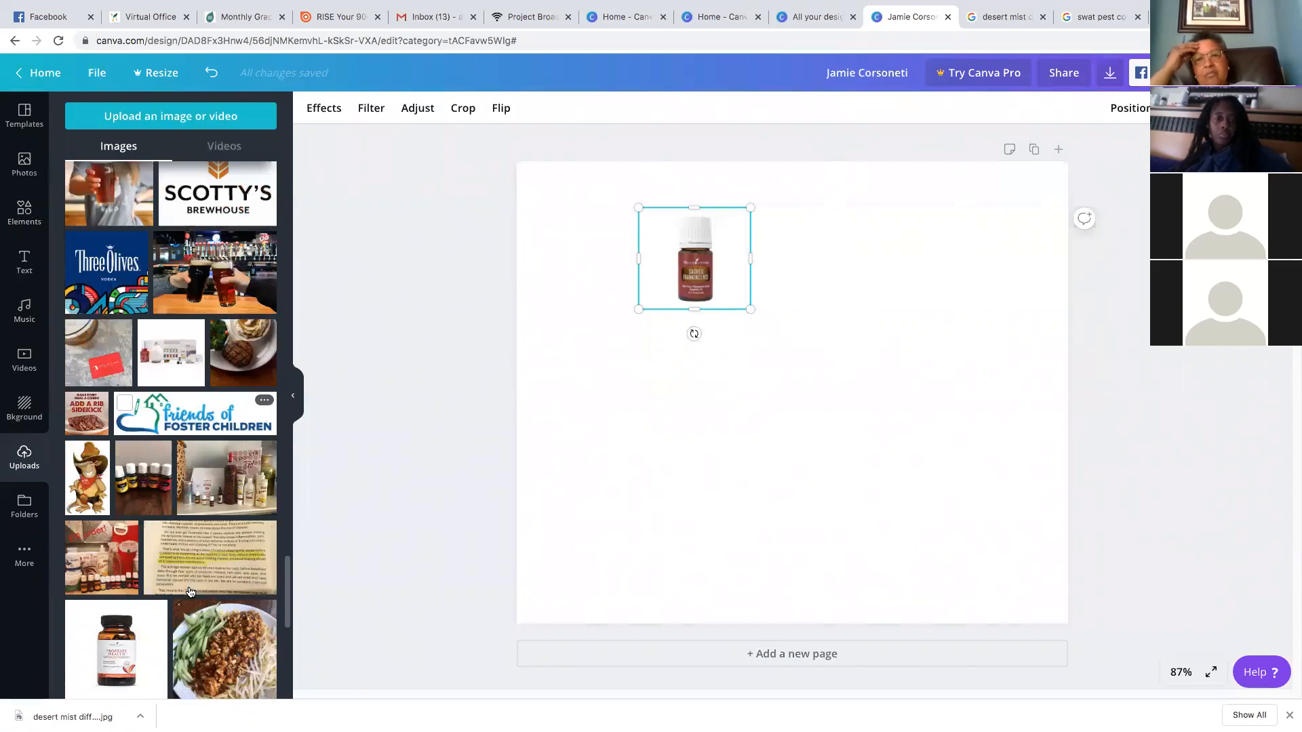
scroll(192, 590, down, 1)
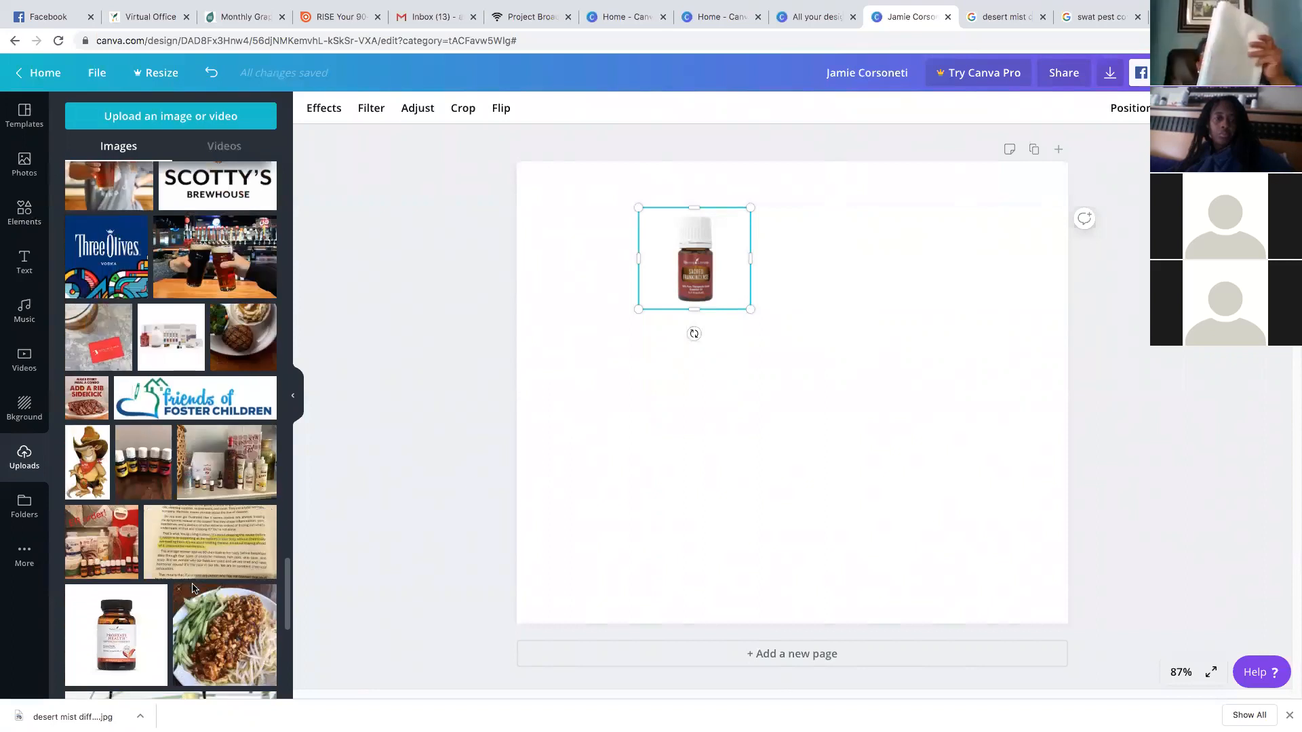
scroll(193, 589, down, 1)
scroll(176, 609, down, 2)
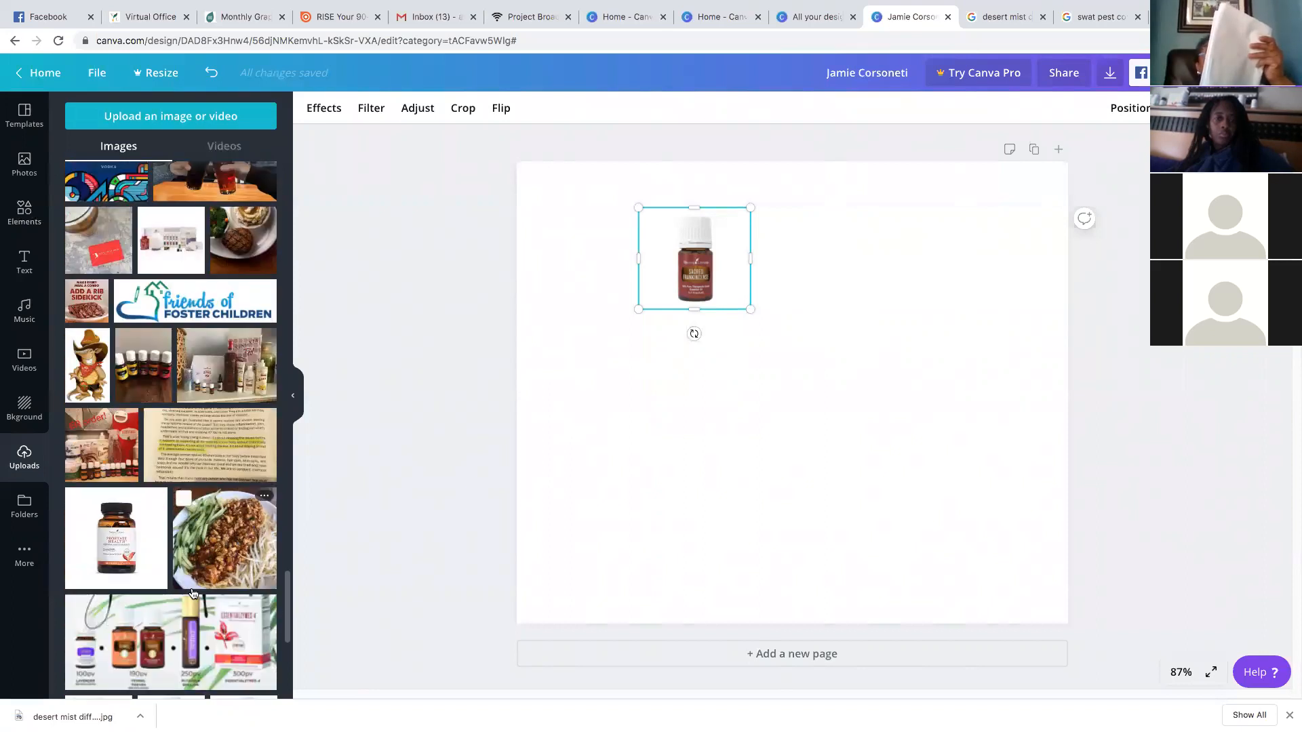
scroll(193, 593, down, 3)
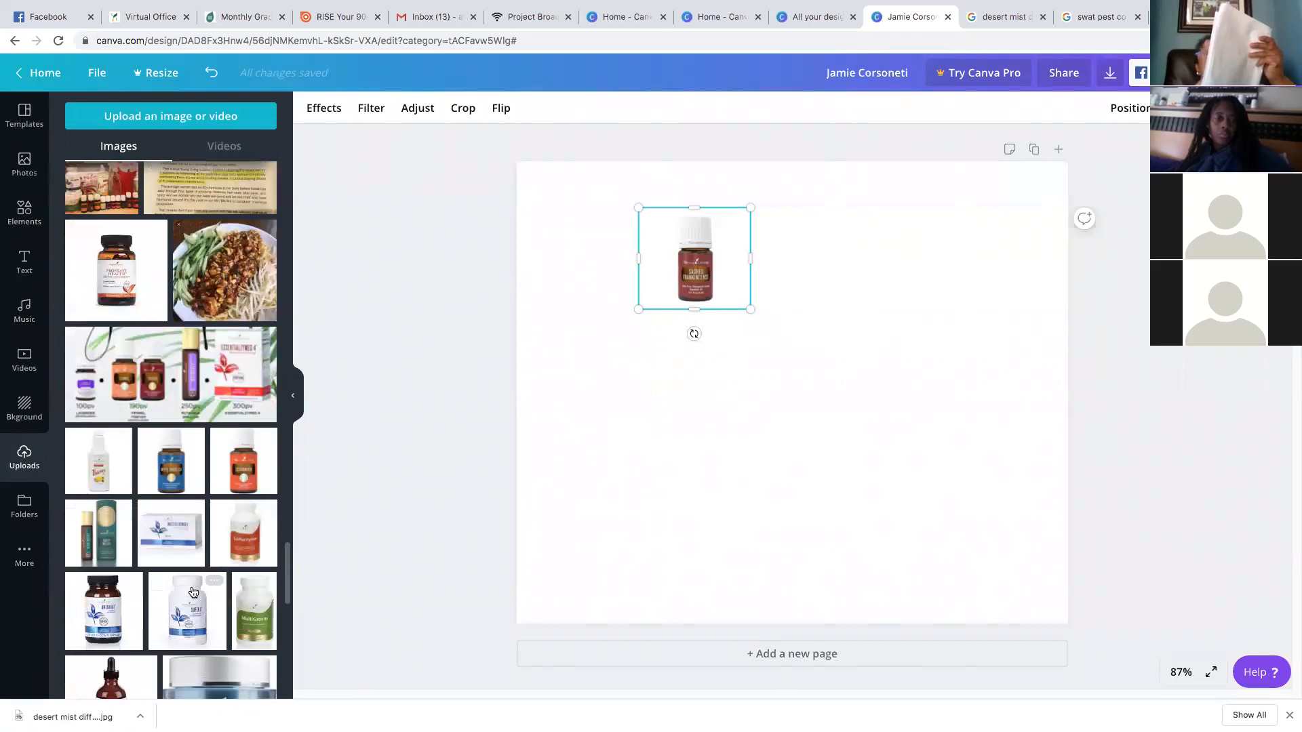
scroll(193, 594, down, 2)
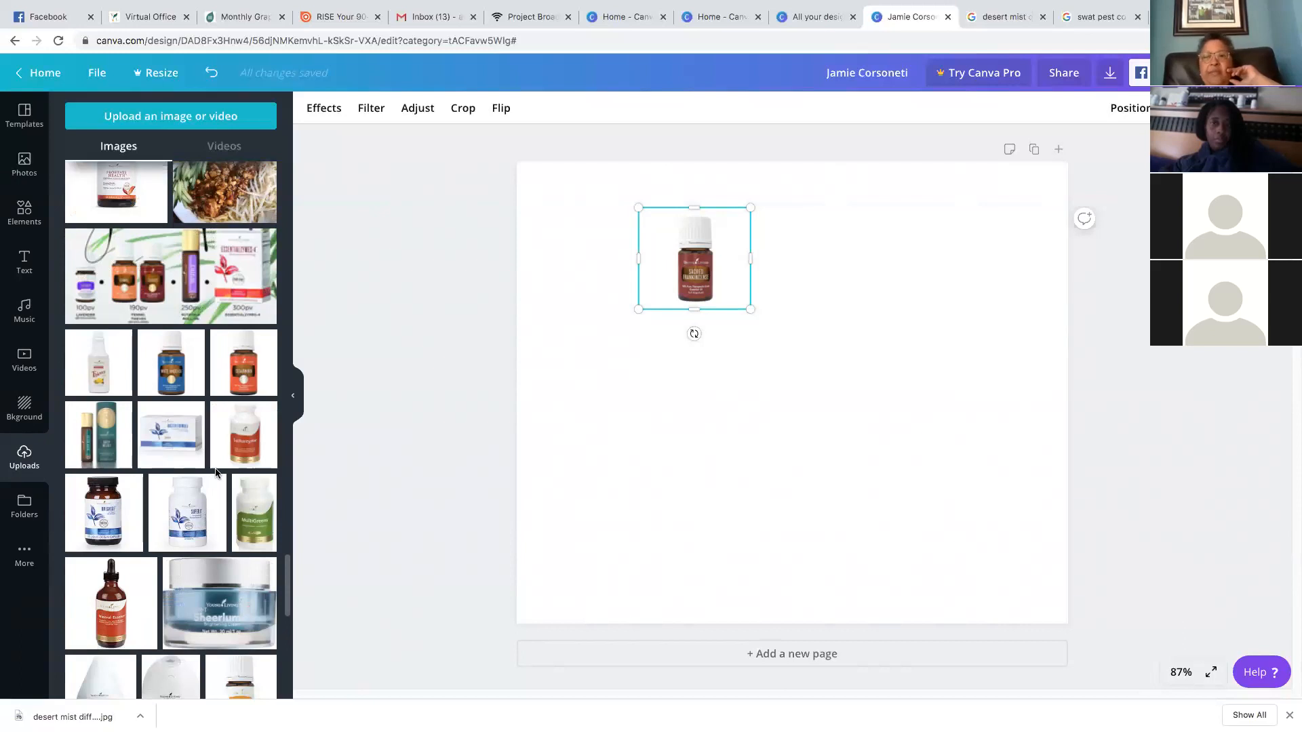
click(25, 115)
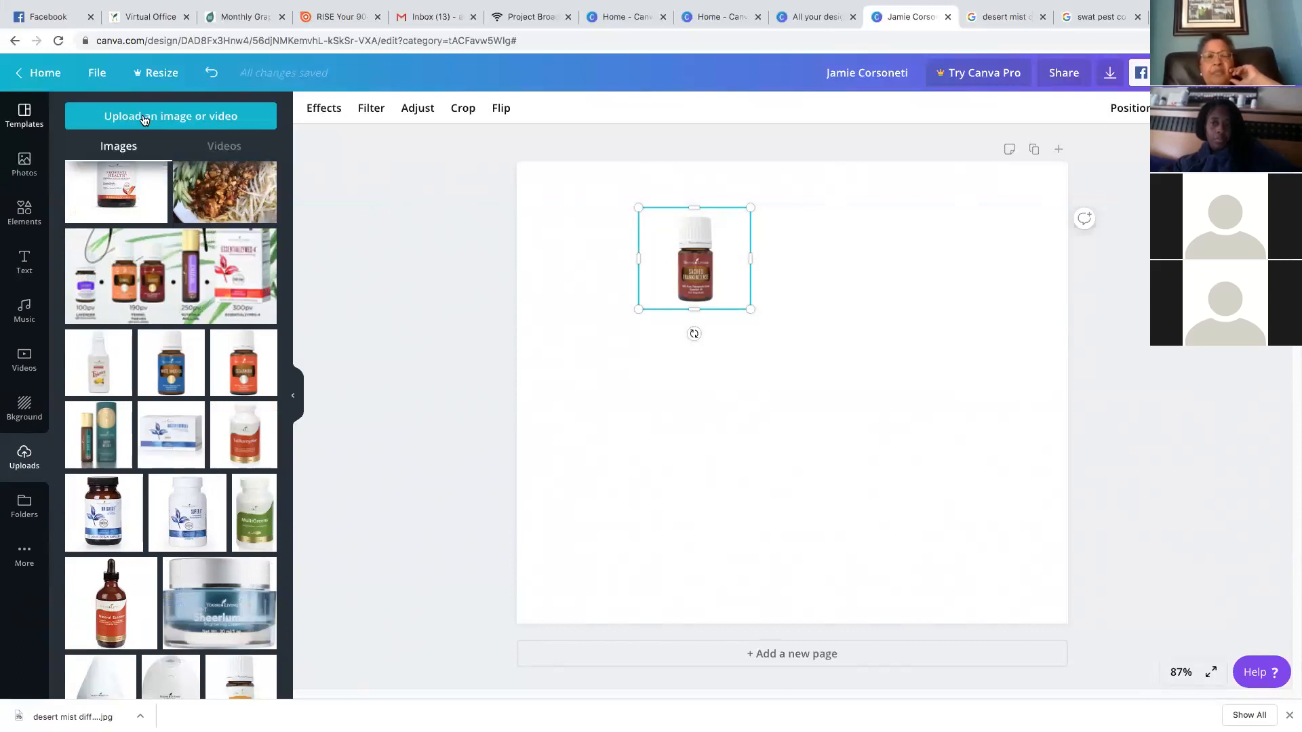
click(39, 73)
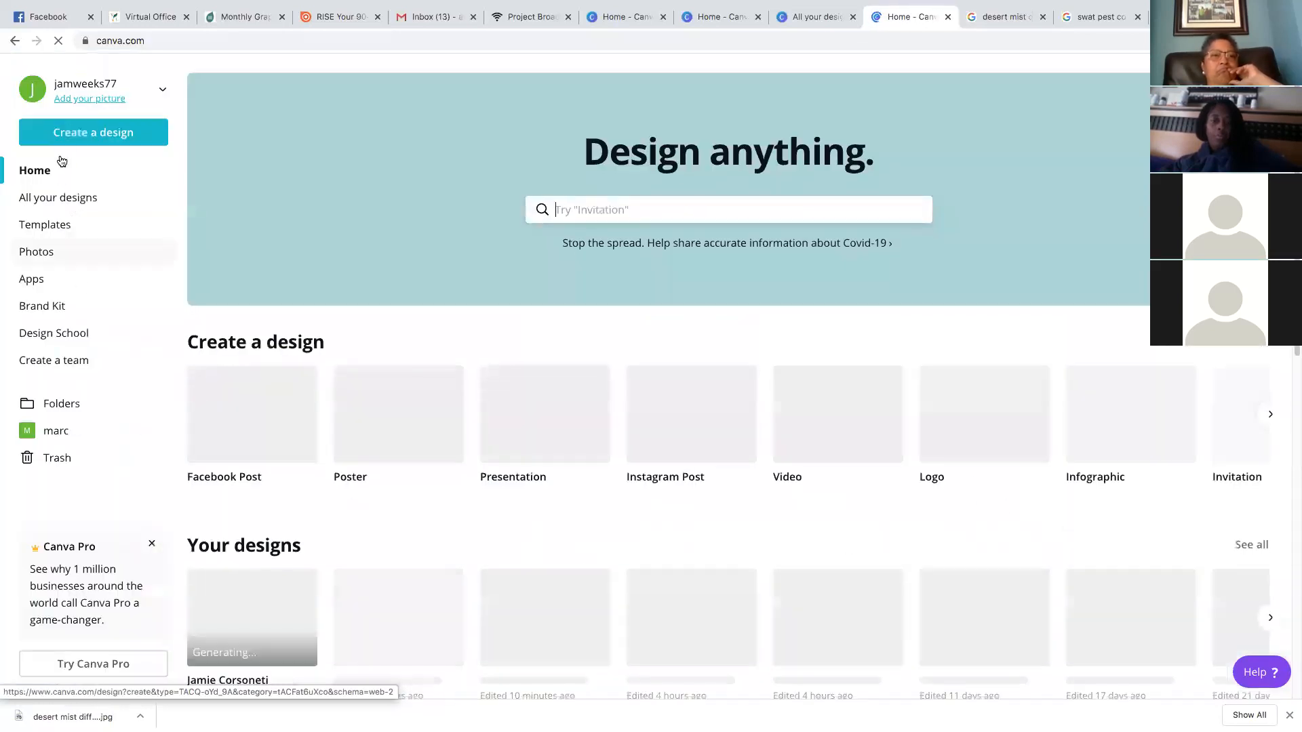
Open All your designs and scroll down to older posts like 'top ten oils' and 'supplements'
click(63, 201)
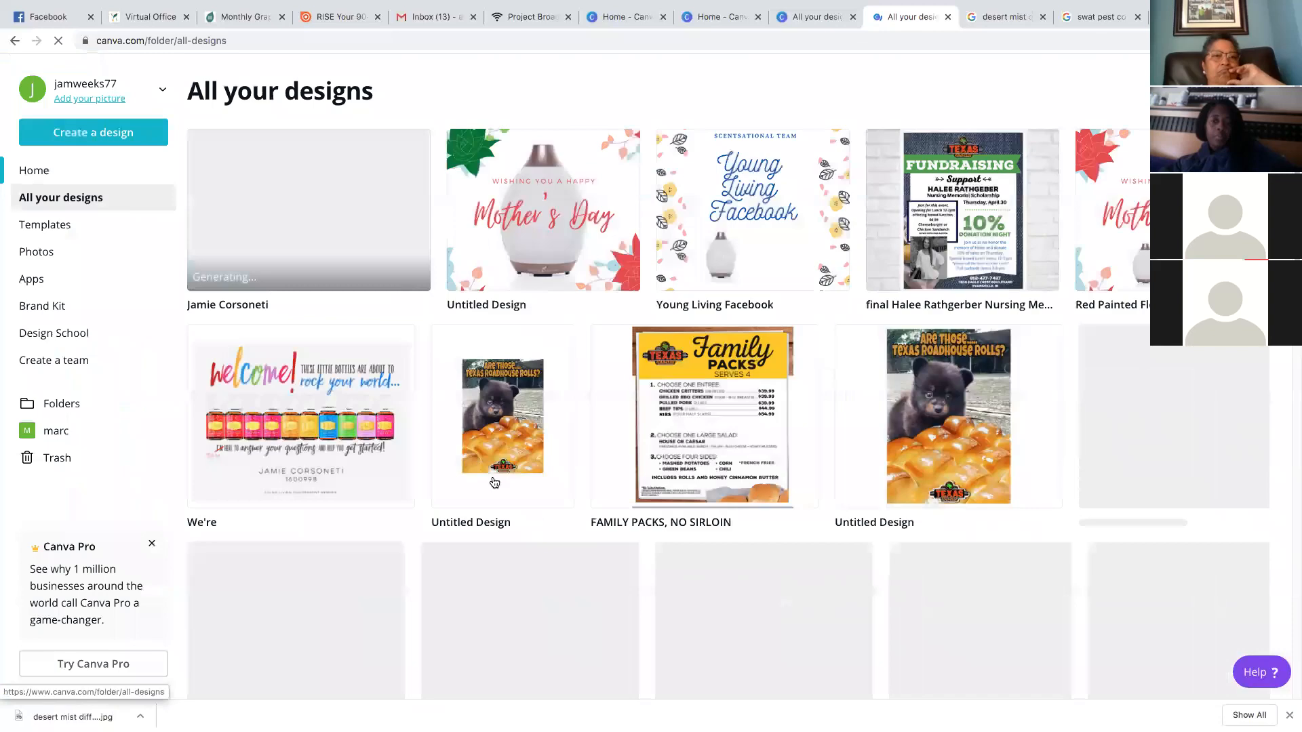
scroll(541, 442, down, 20)
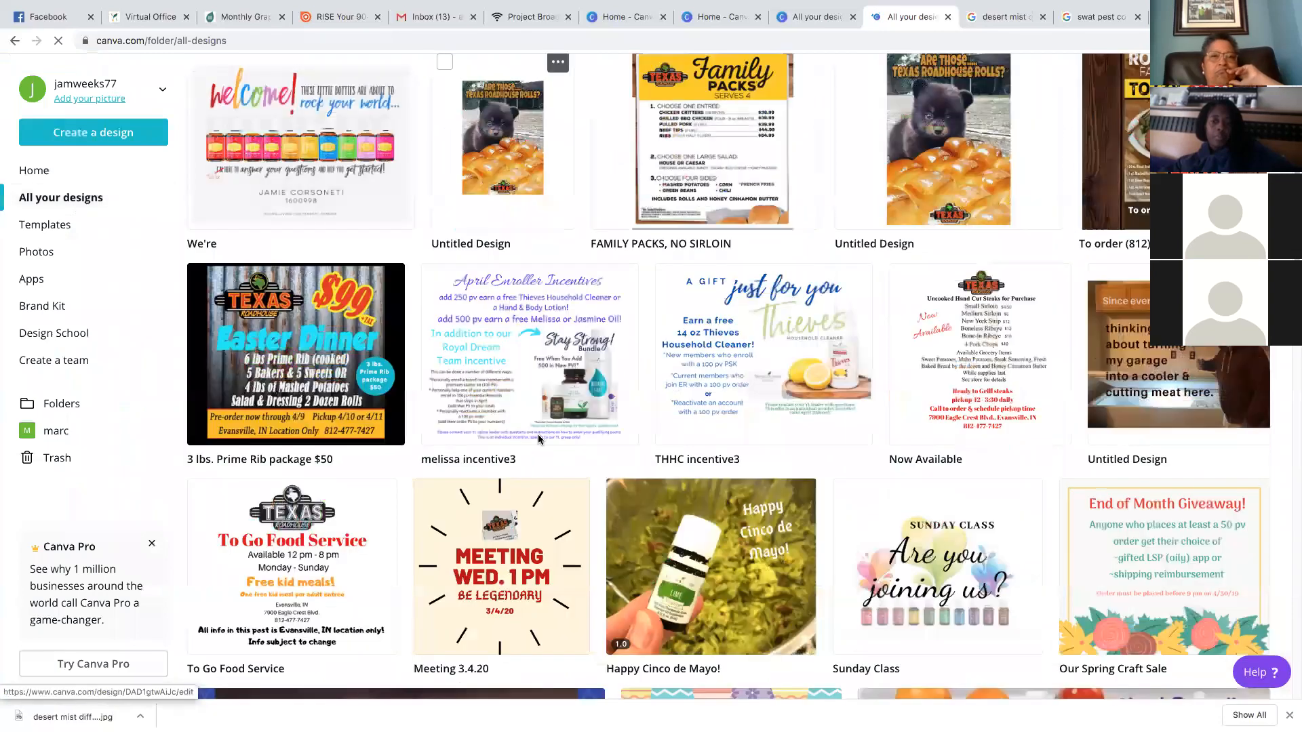
scroll(538, 438, down, 5)
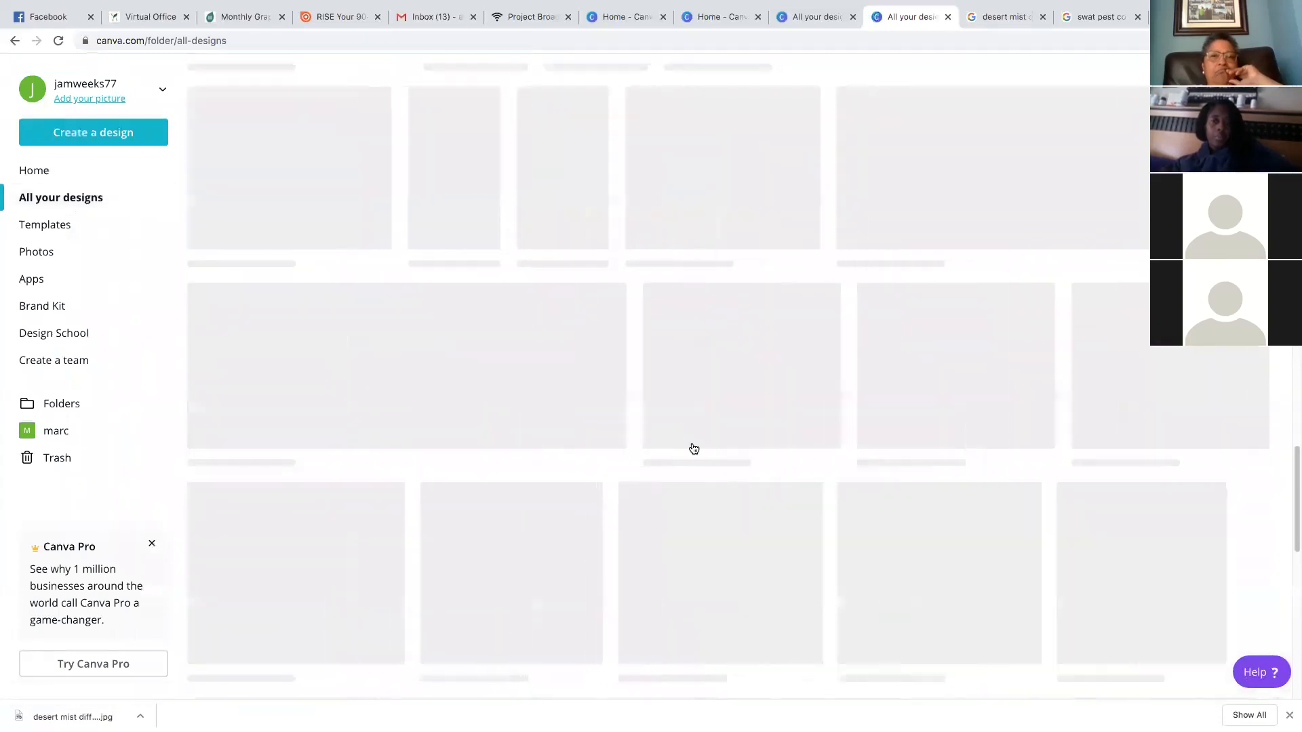
scroll(693, 448, down, 10)
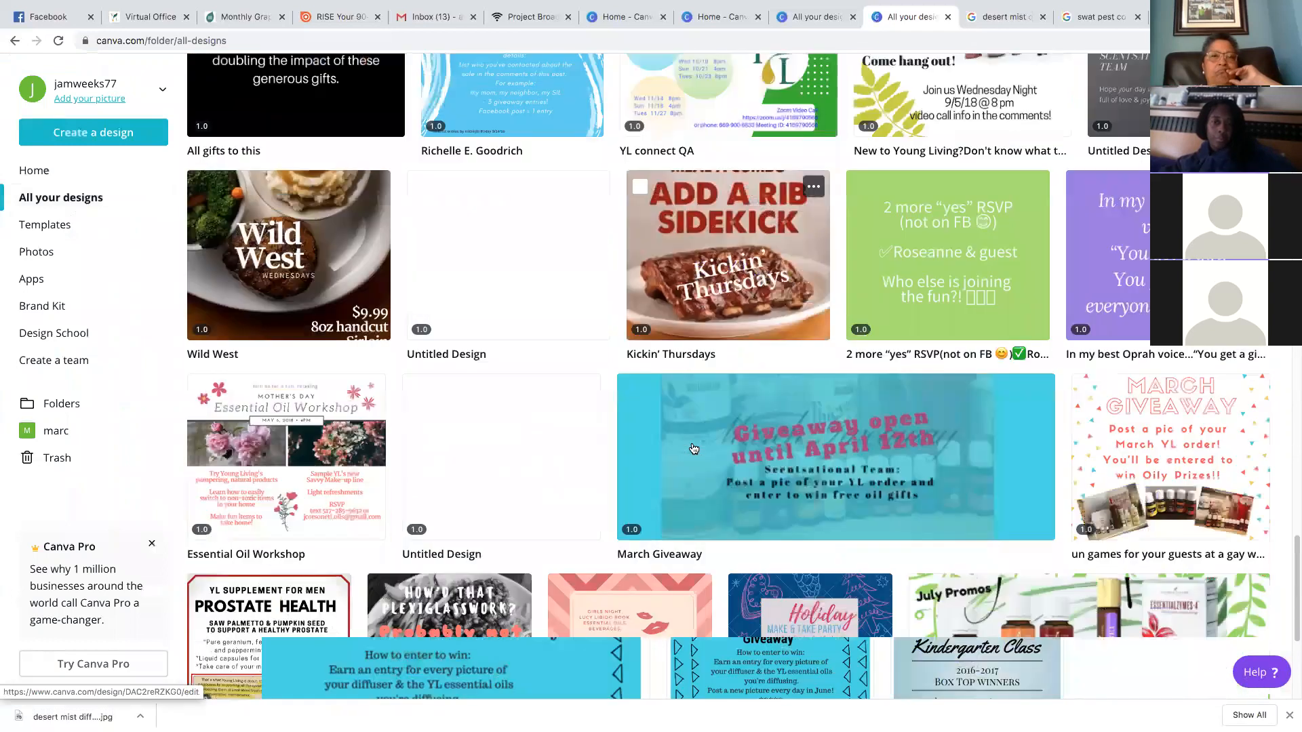
scroll(693, 447, down, 6)
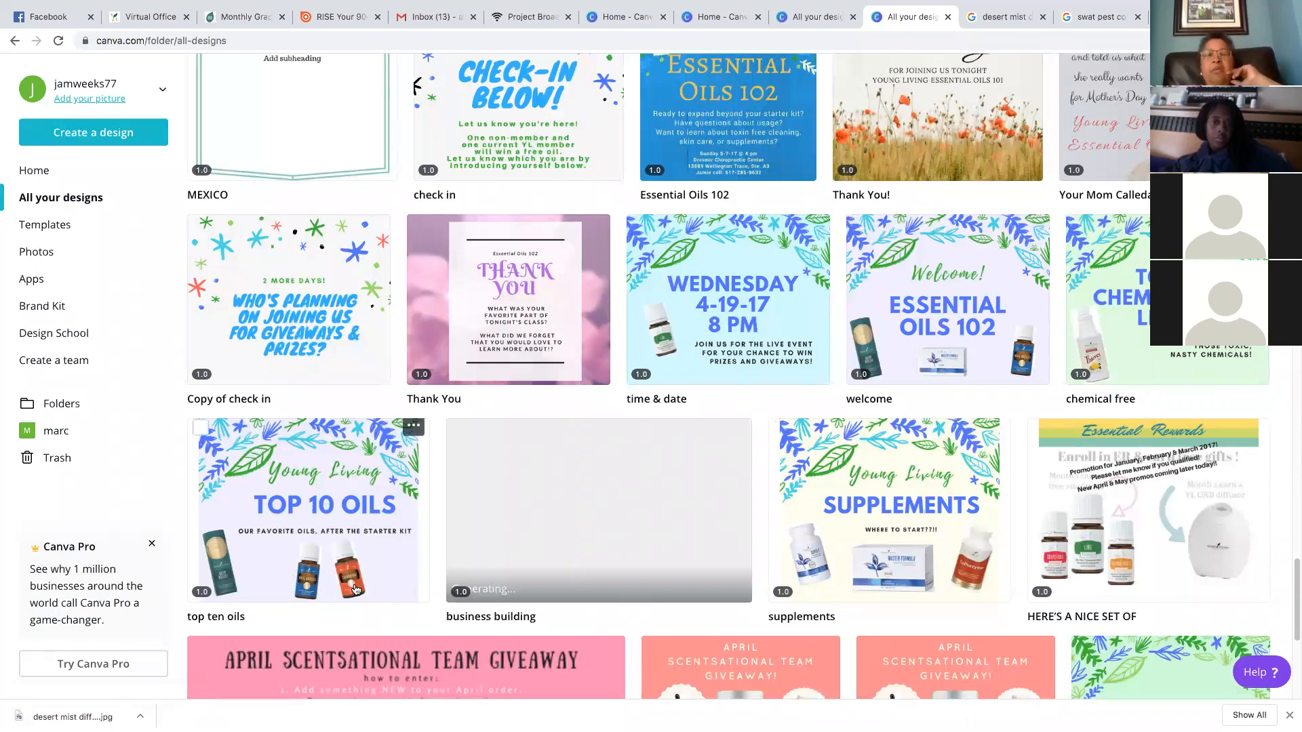
Open the 'top ten oils' design and nudge its Cedarwood bottle into place
click(366, 561)
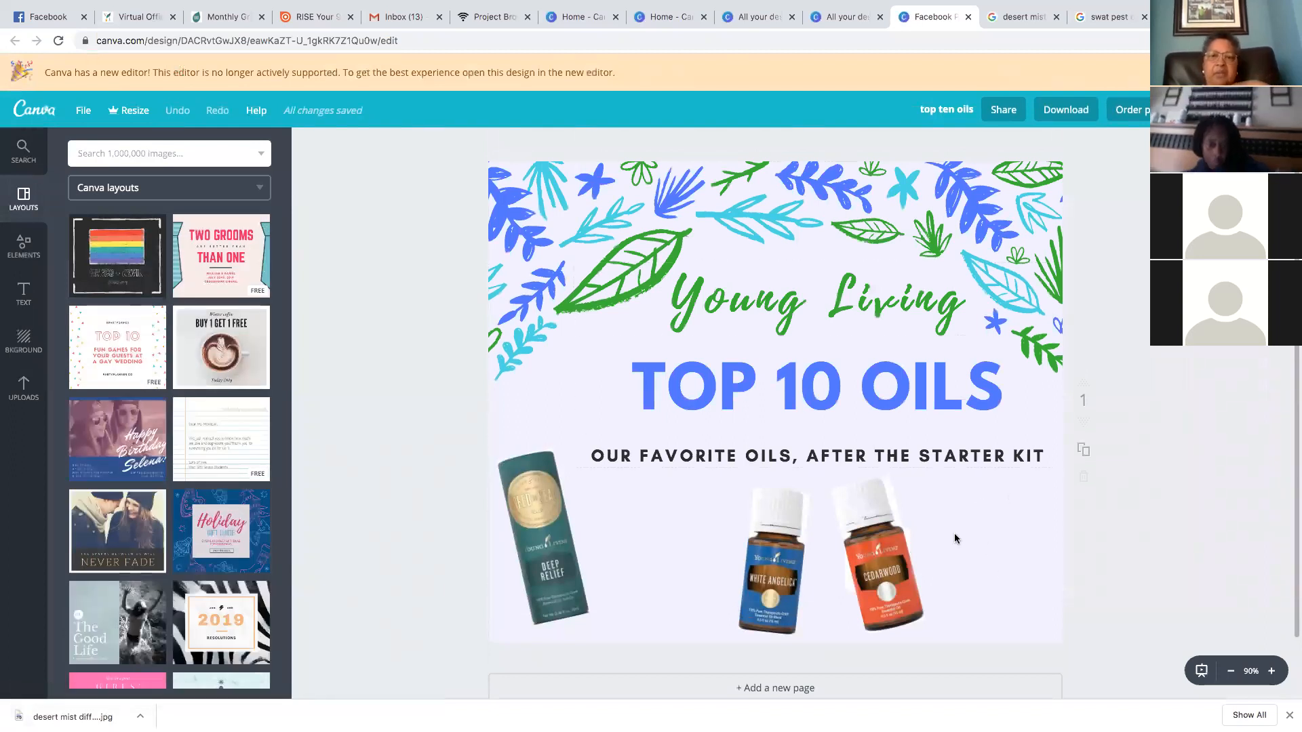
mouse_move(876, 574)
mouse_down()
mouse_move(942, 560)
mouse_move(862, 569)
mouse_up()
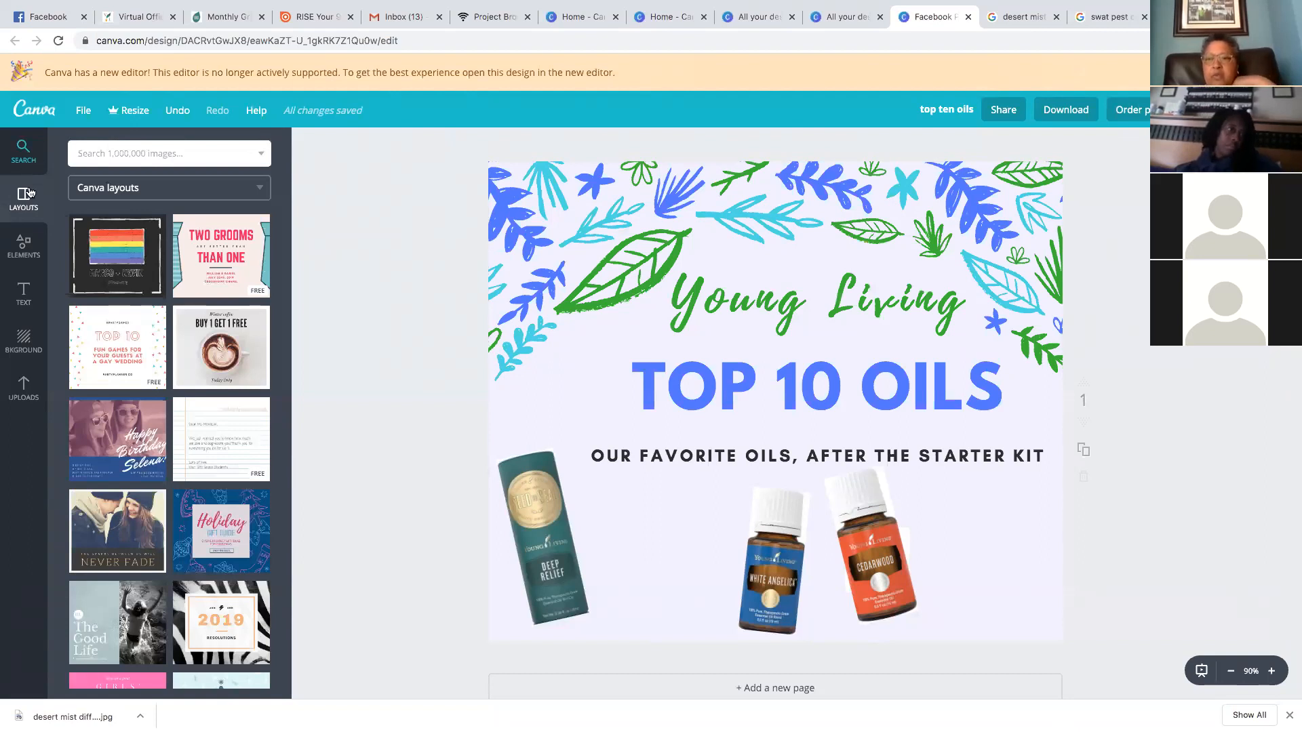
click(32, 152)
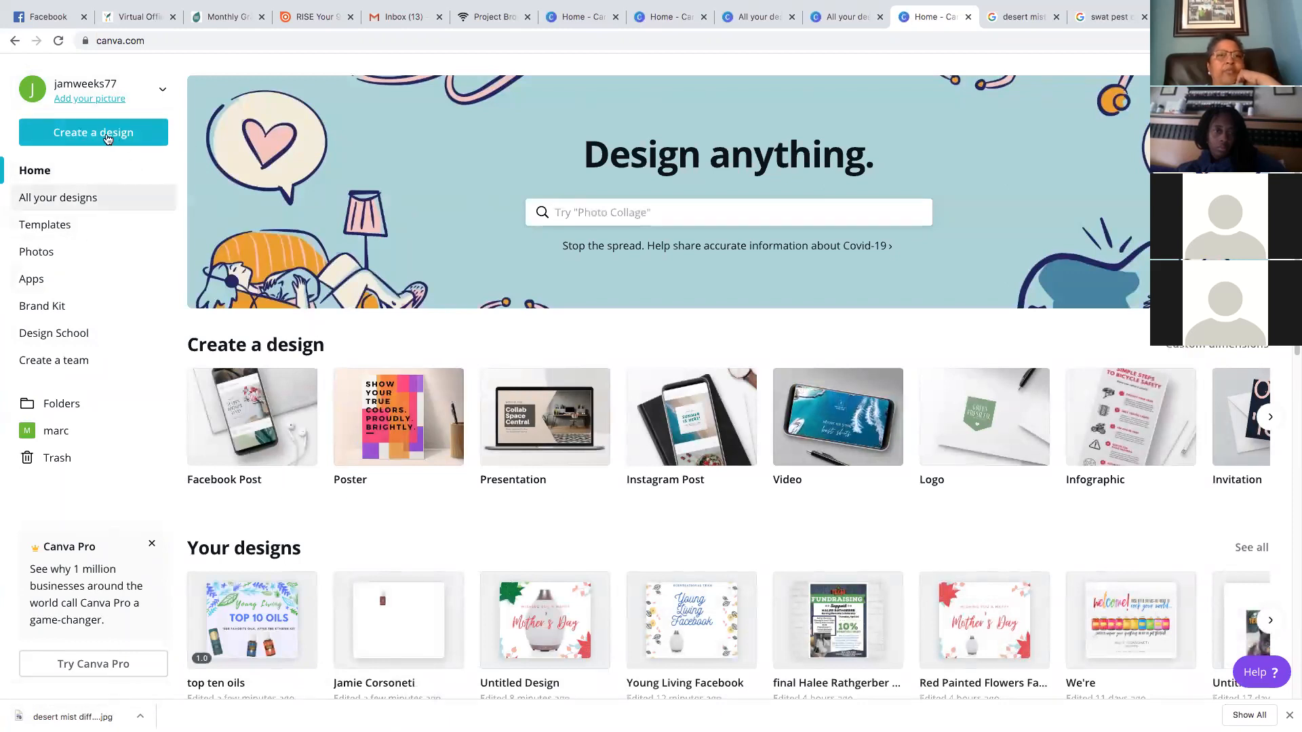
click(210, 380)
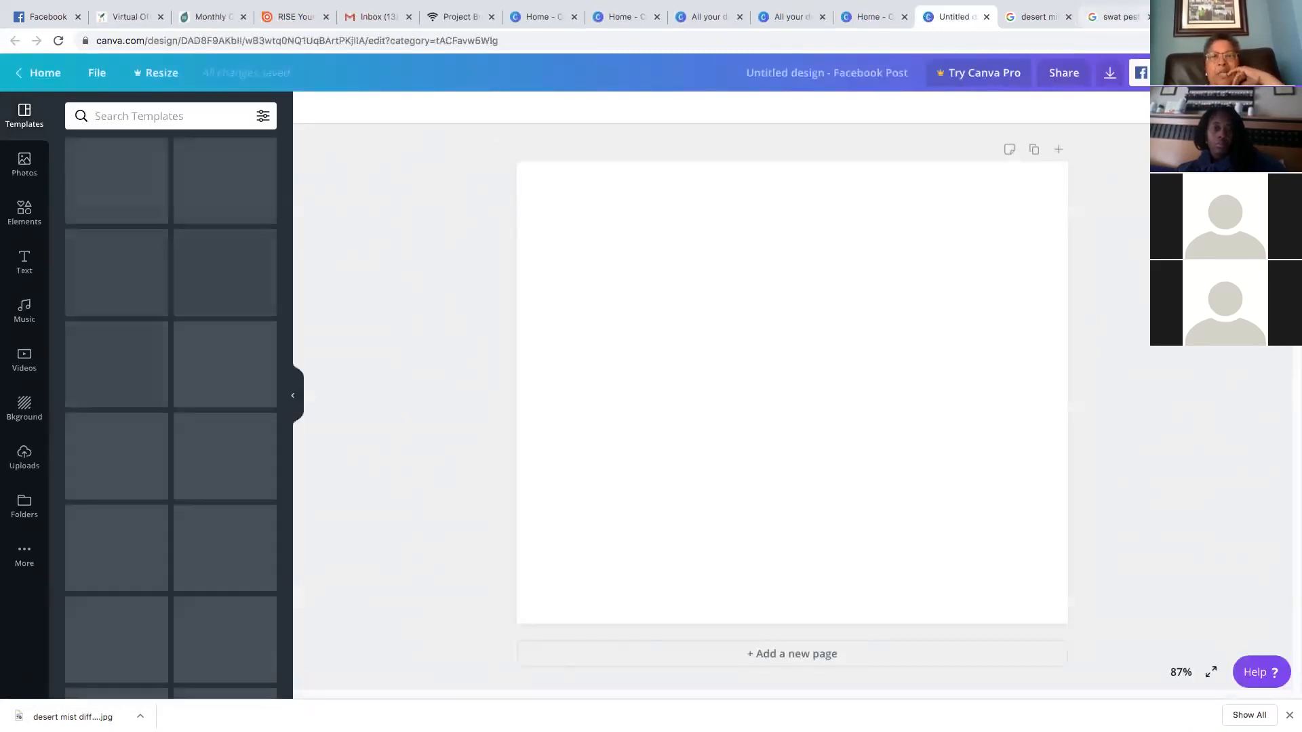
click(1070, 22)
click(1070, 22)
click(224, 461)
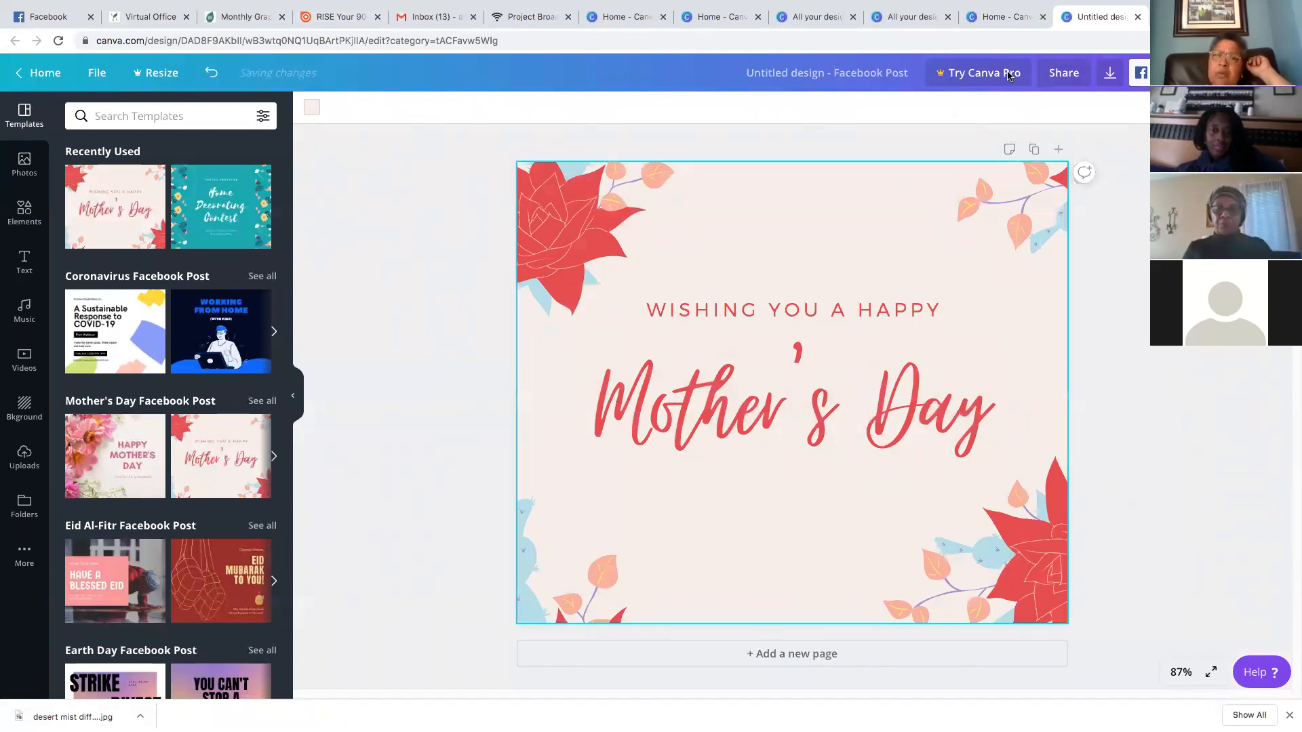
click(827, 76)
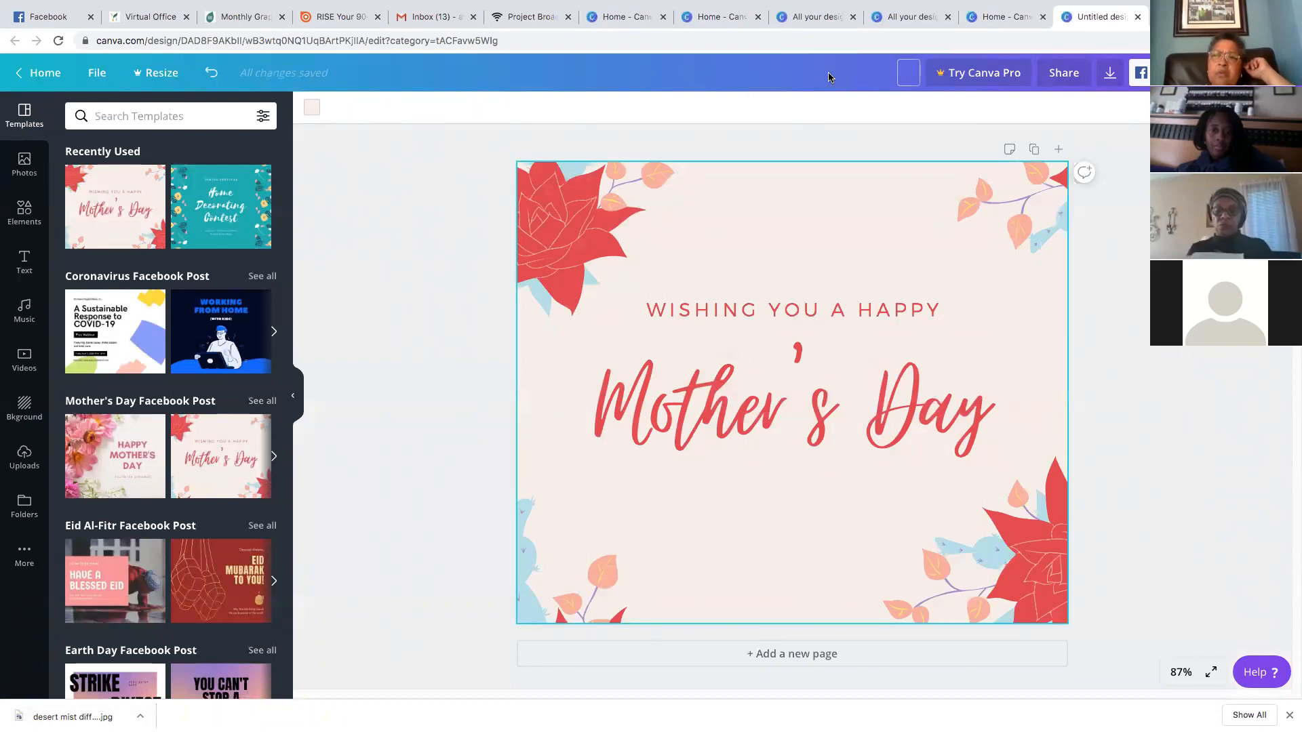
text(mothers day 2020)
key(Return)
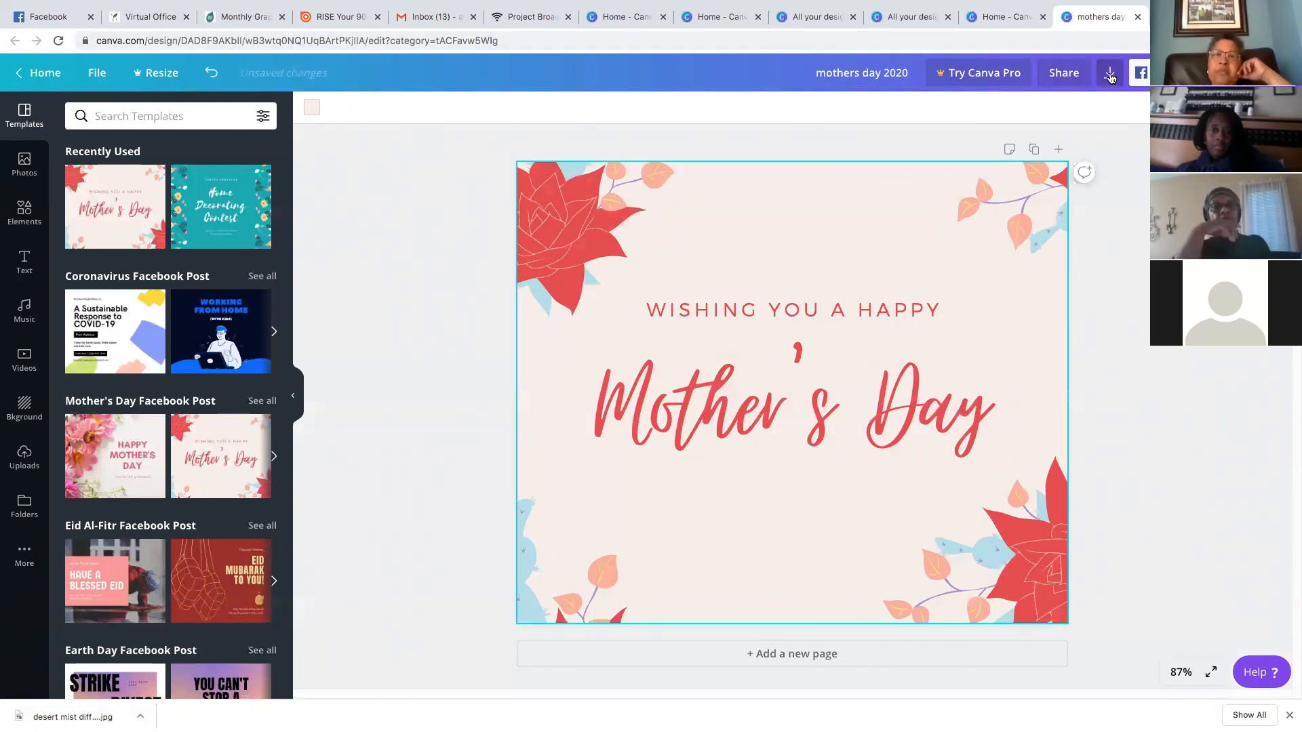
Set the 'mothers day 2020' download file type to JPG (940 x 788 px), then return home
click(1111, 75)
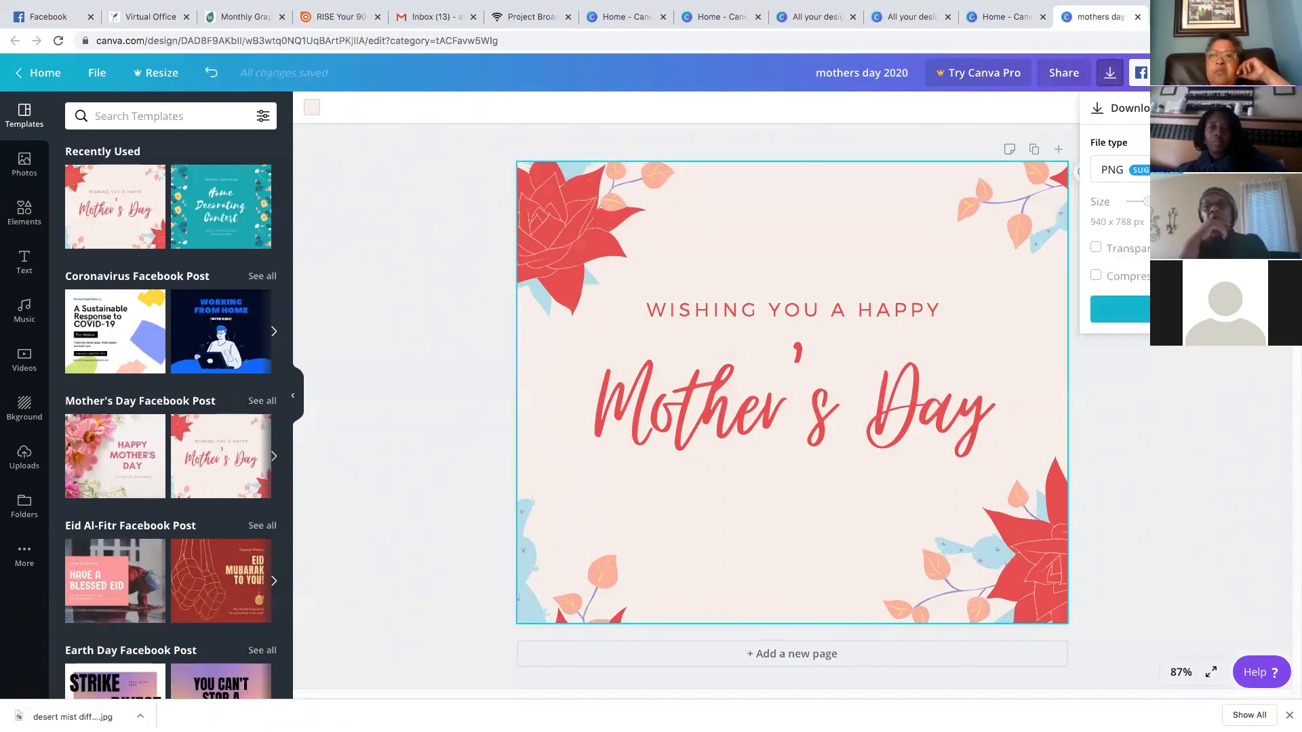
click(1116, 170)
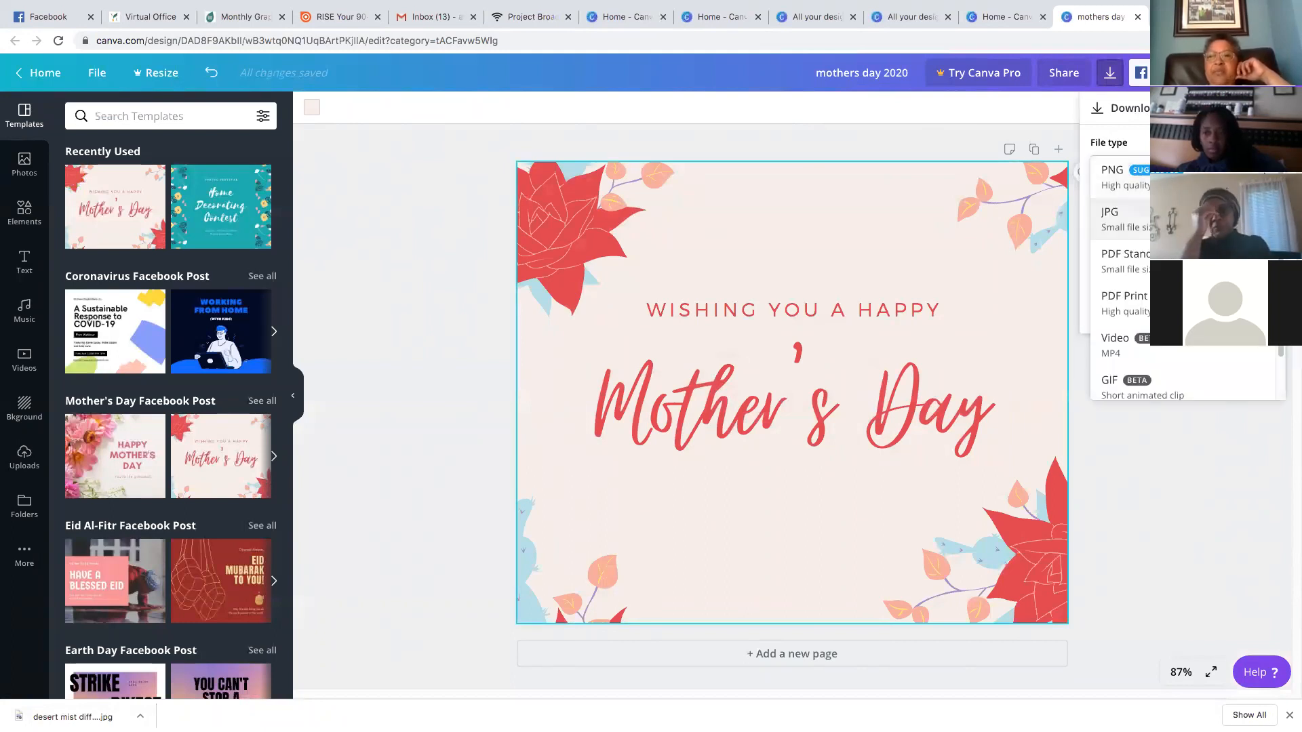
click(1194, 219)
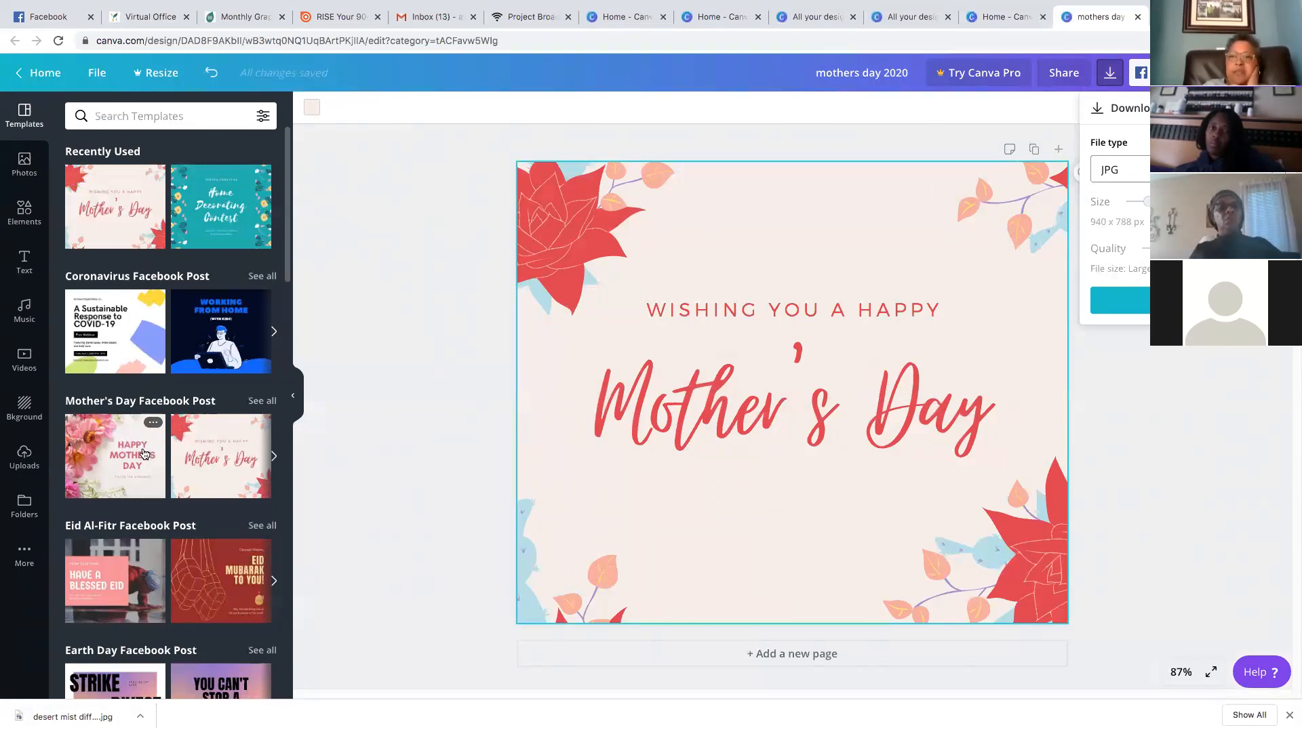
click(36, 87)
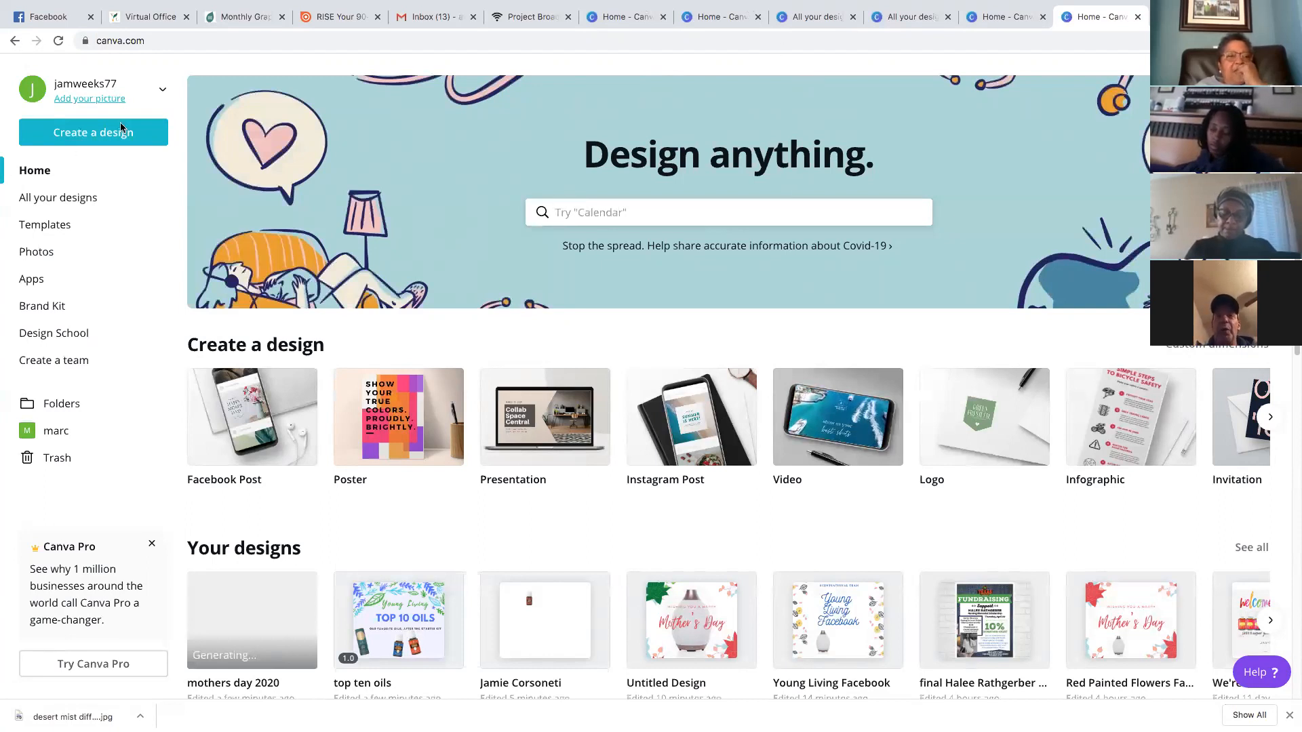
Create a Facebook post from the yellow LET'S DO THINGS TOGETHER template and add the Coronavirus nurse illustration
click(249, 428)
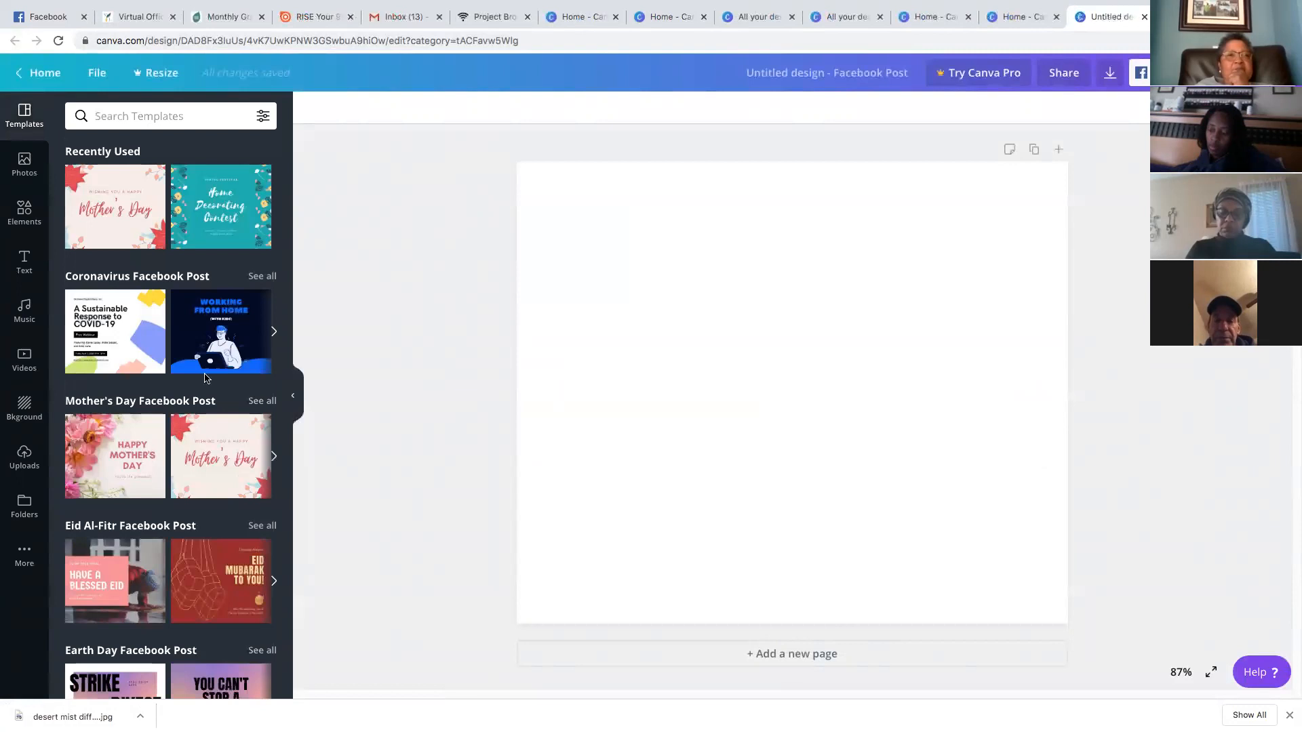
scroll(171, 561, down, 5)
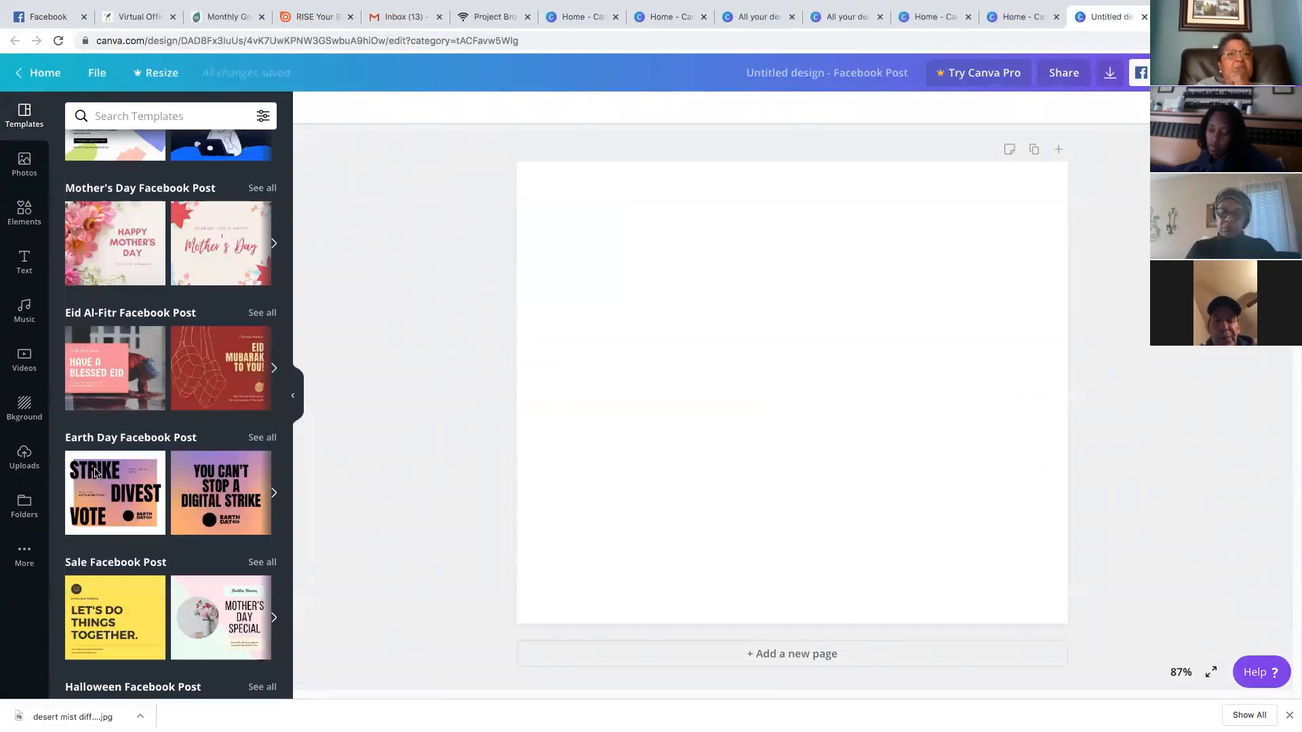
click(115, 483)
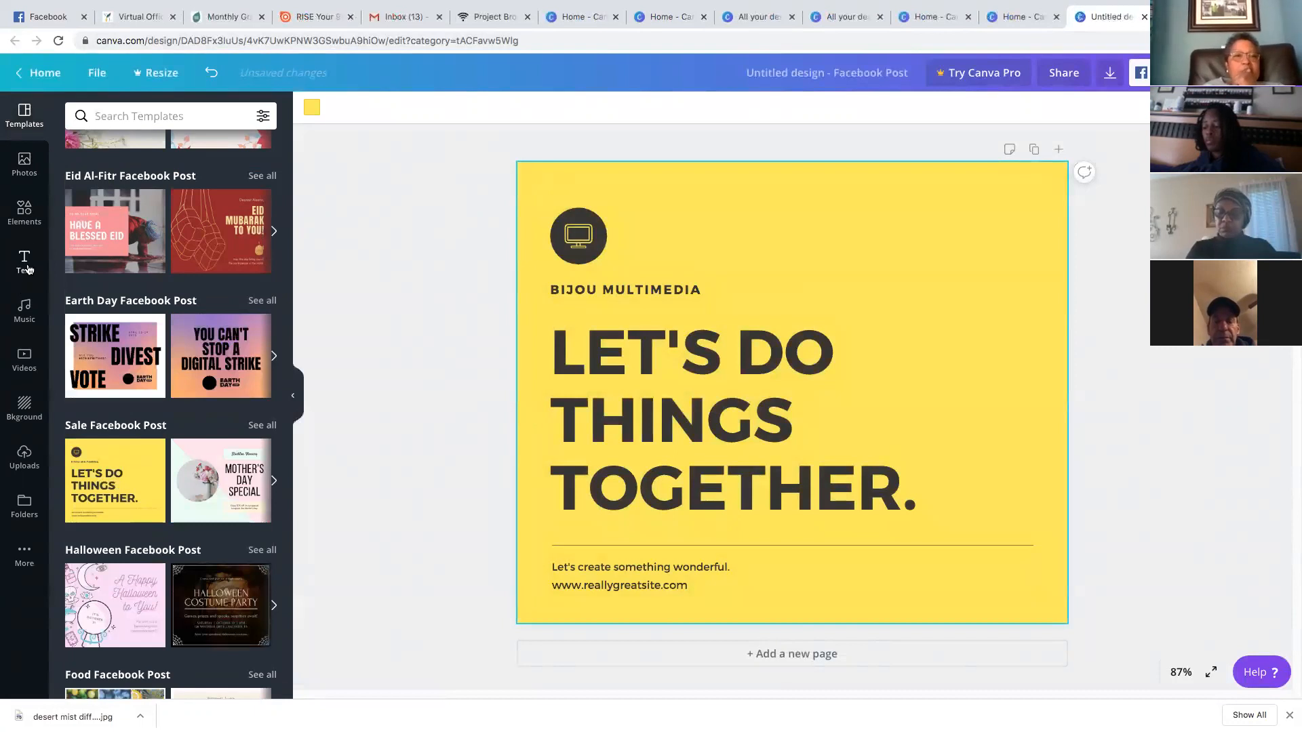
click(25, 212)
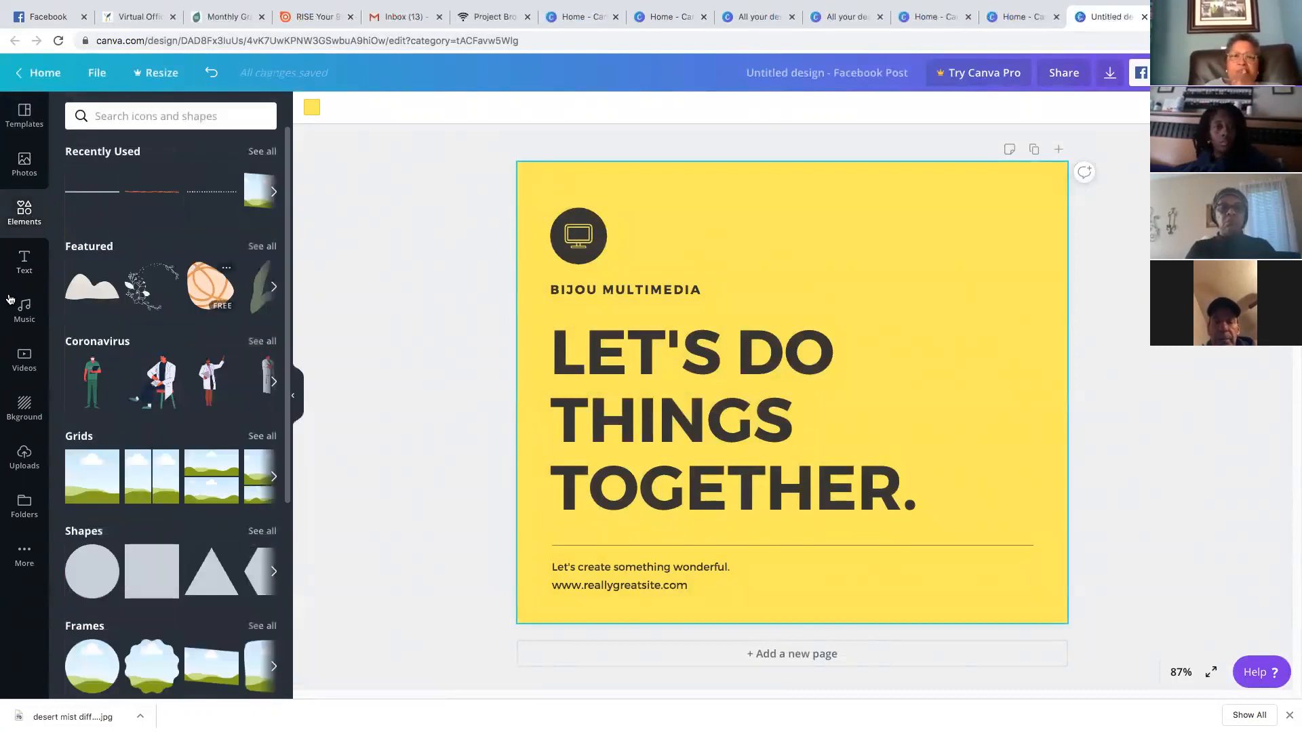
click(91, 381)
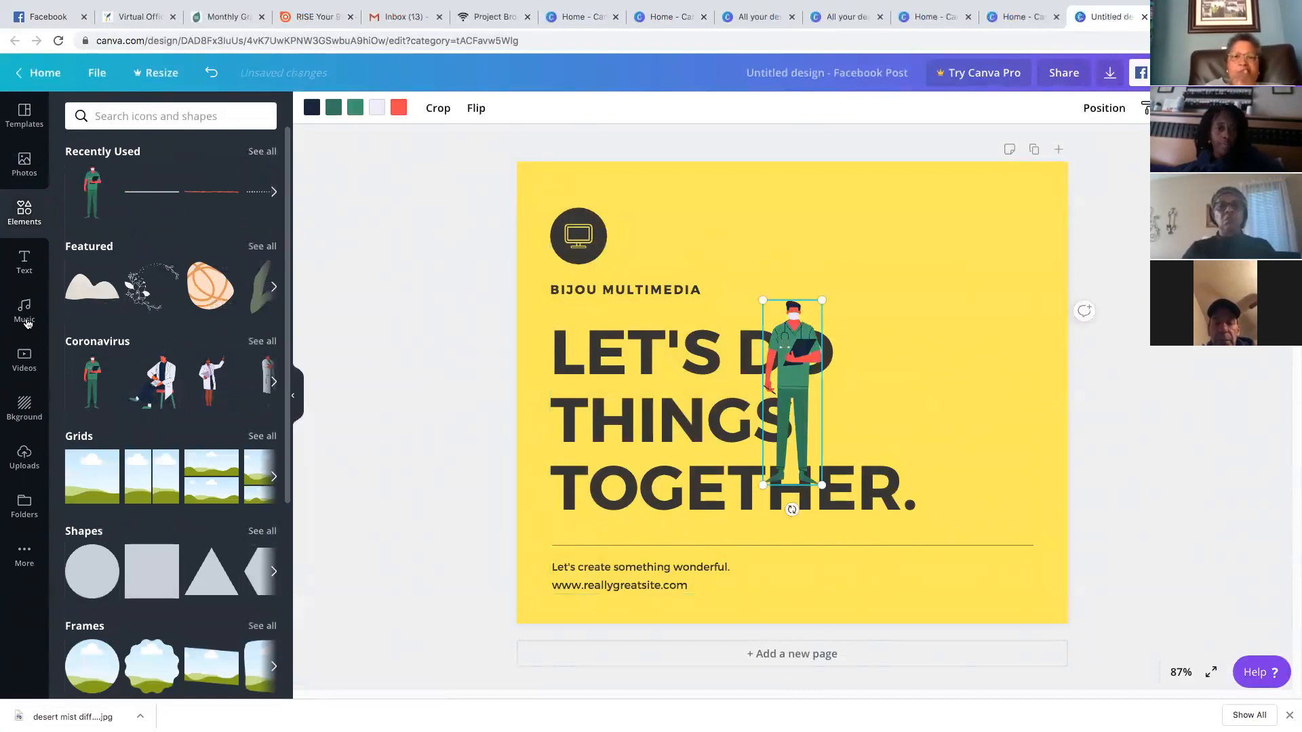
Add an 'Add a heading' text box near the top and move the nurse figure to the top right beside it
click(24, 261)
click(218, 182)
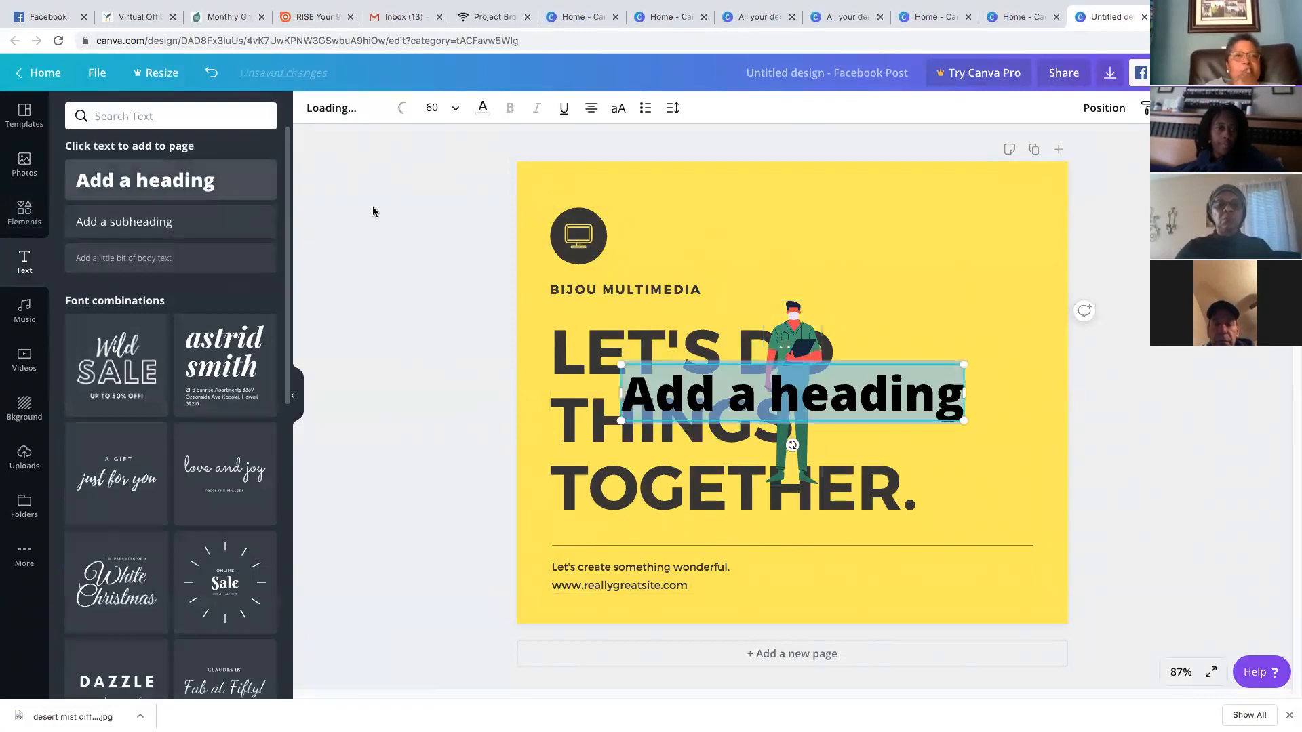
drag(837, 246, 846, 240)
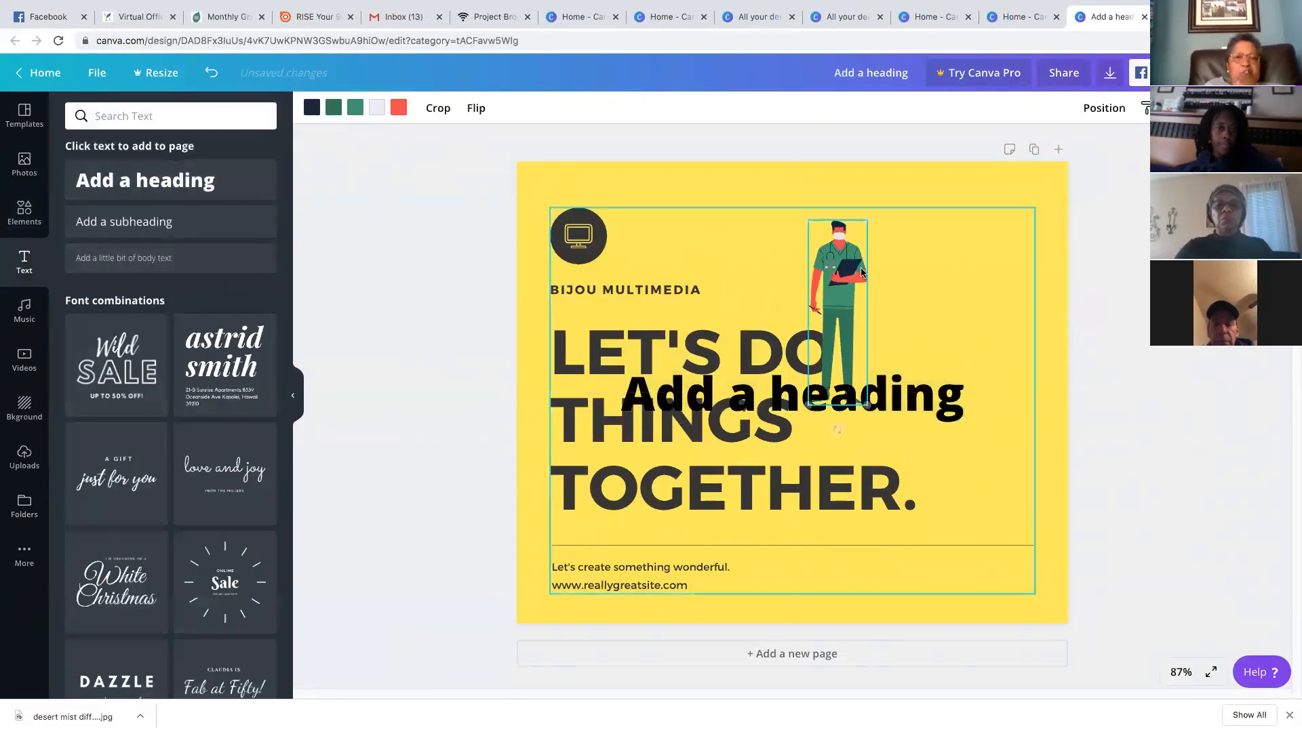
drag(938, 378, 982, 274)
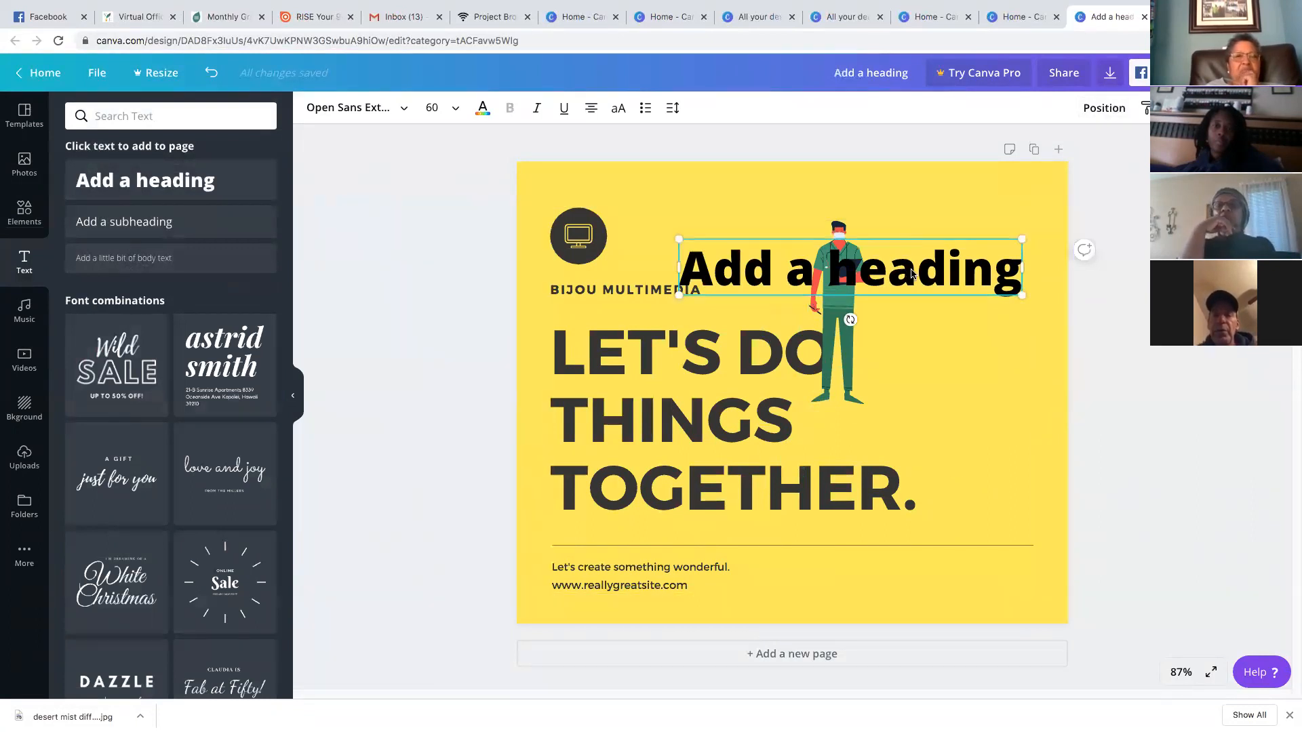
drag(914, 279, 916, 249)
drag(853, 351, 968, 278)
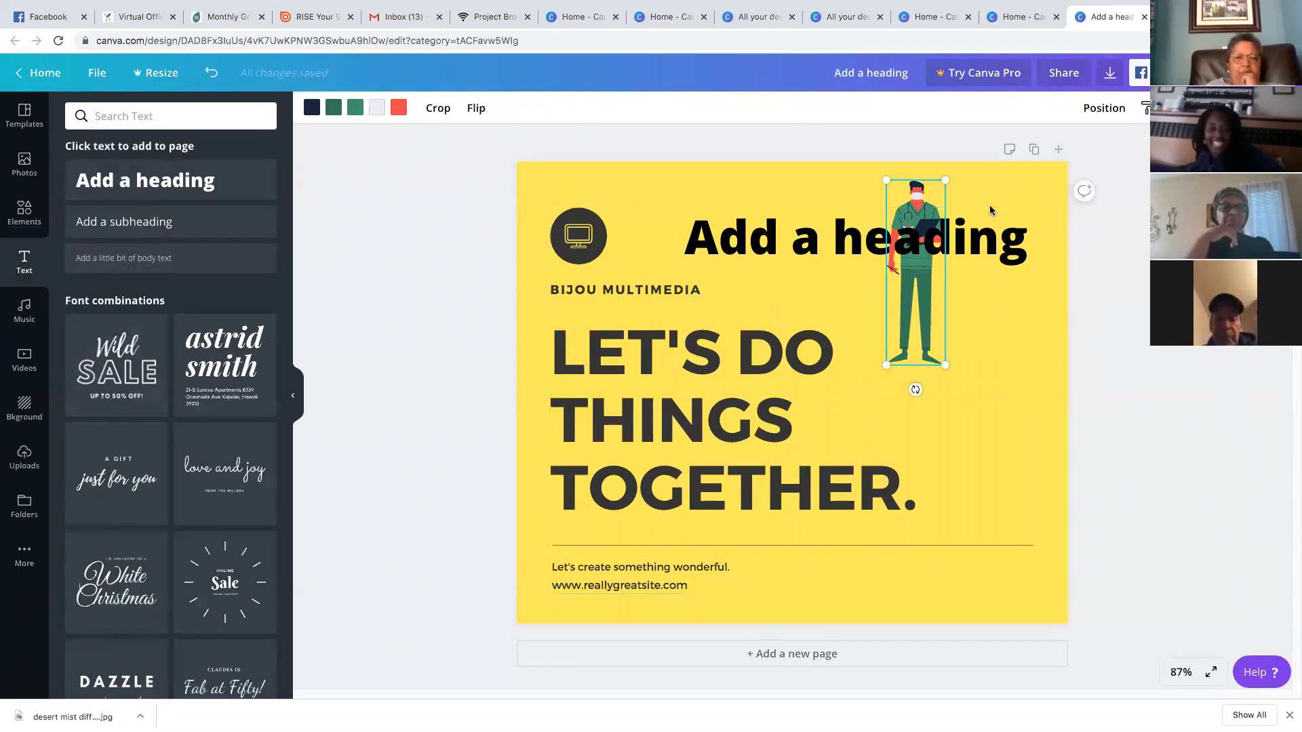
click(1103, 108)
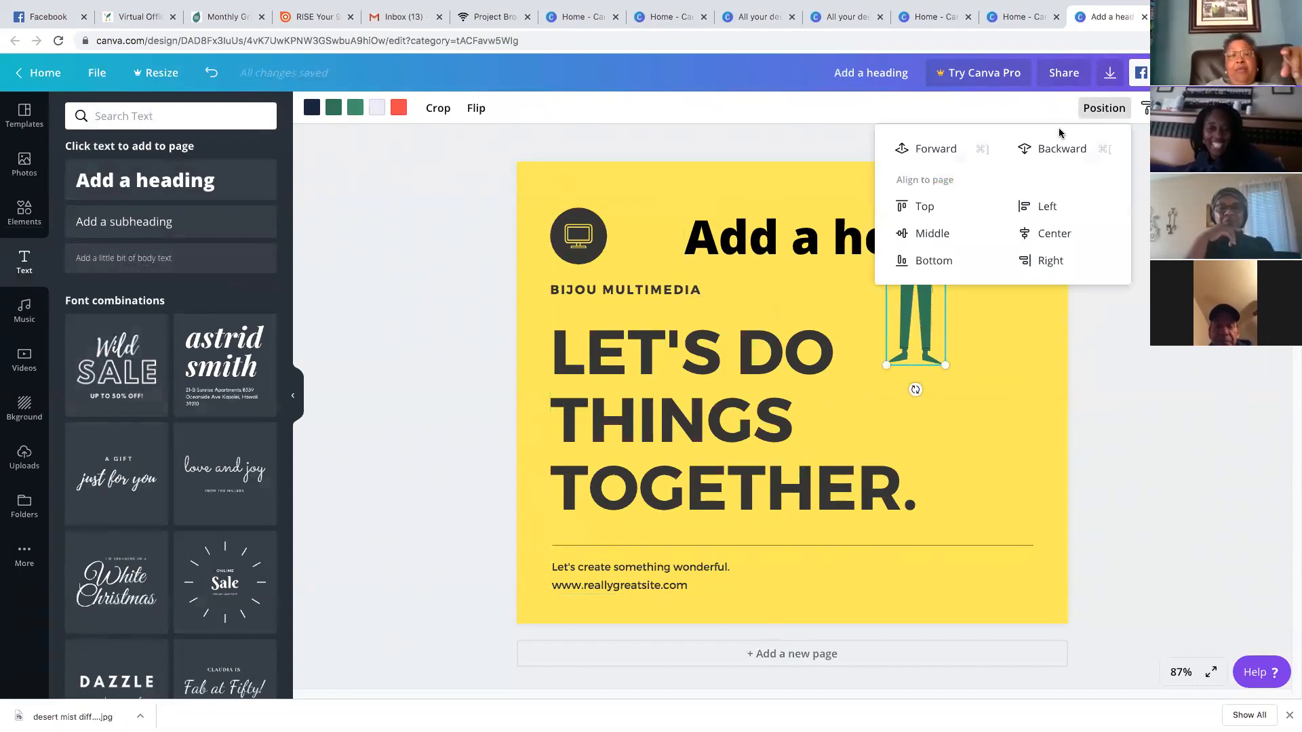
click(1118, 335)
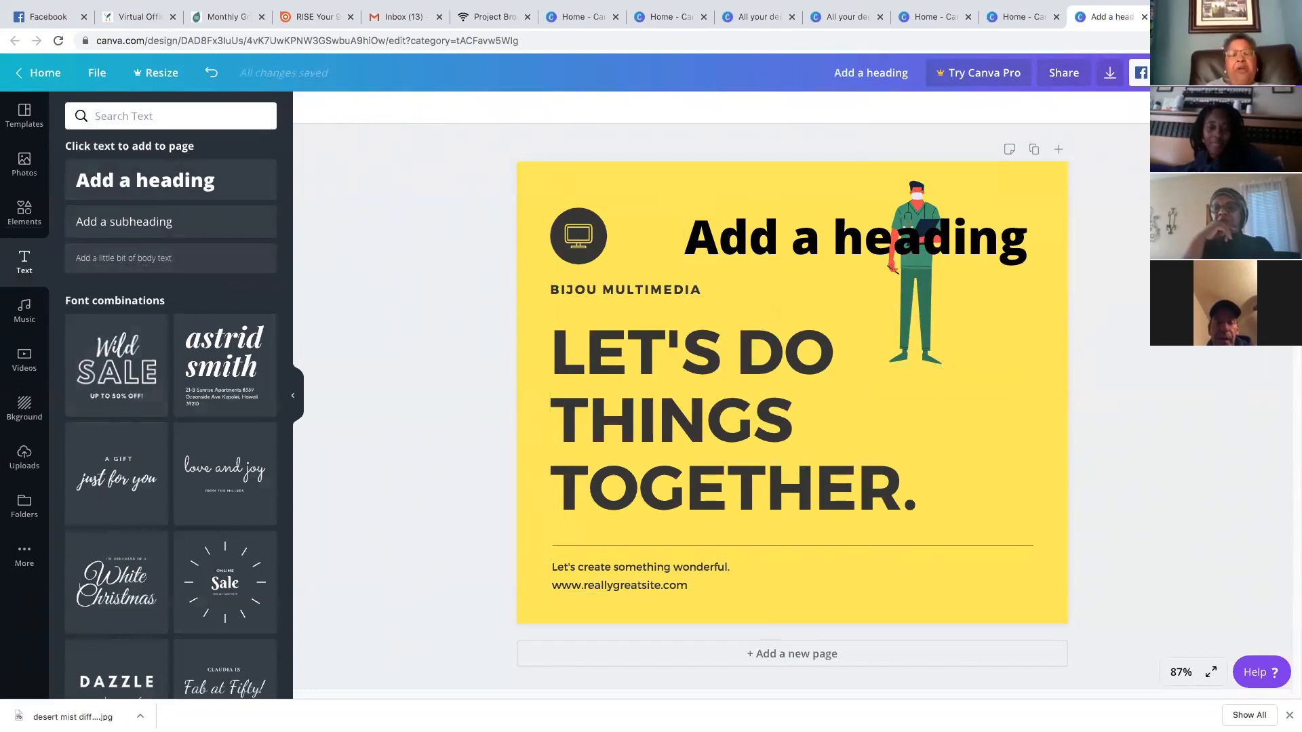
mouse_move(1130, 5)
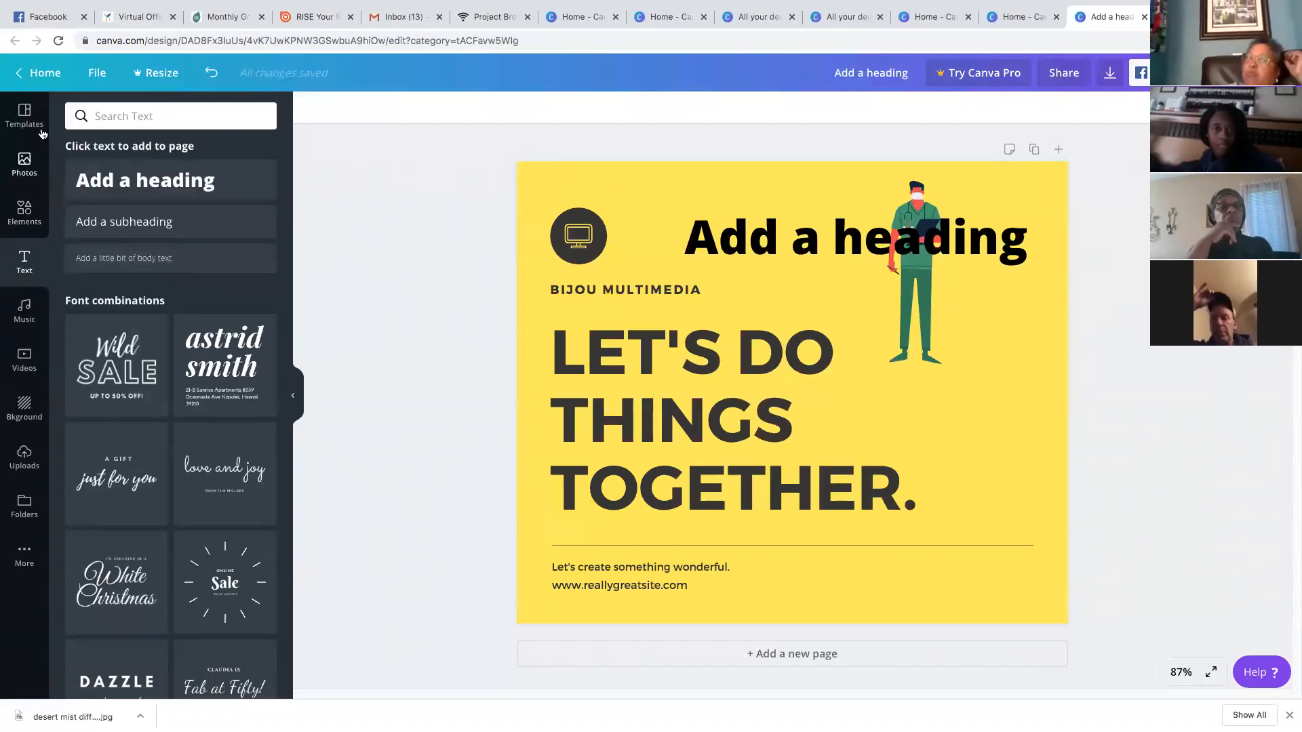
Go from the editor to the home page's All your designs and scroll through the saved thumbnails
click(49, 80)
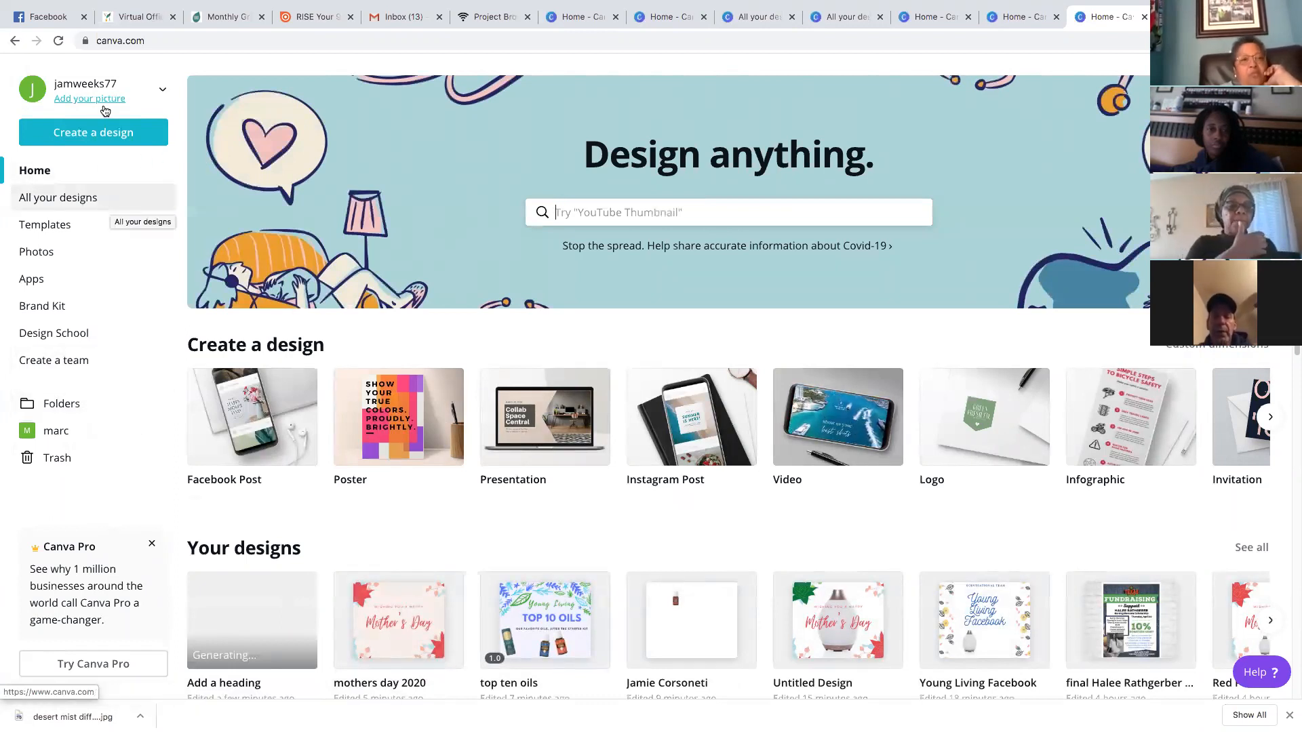
click(93, 198)
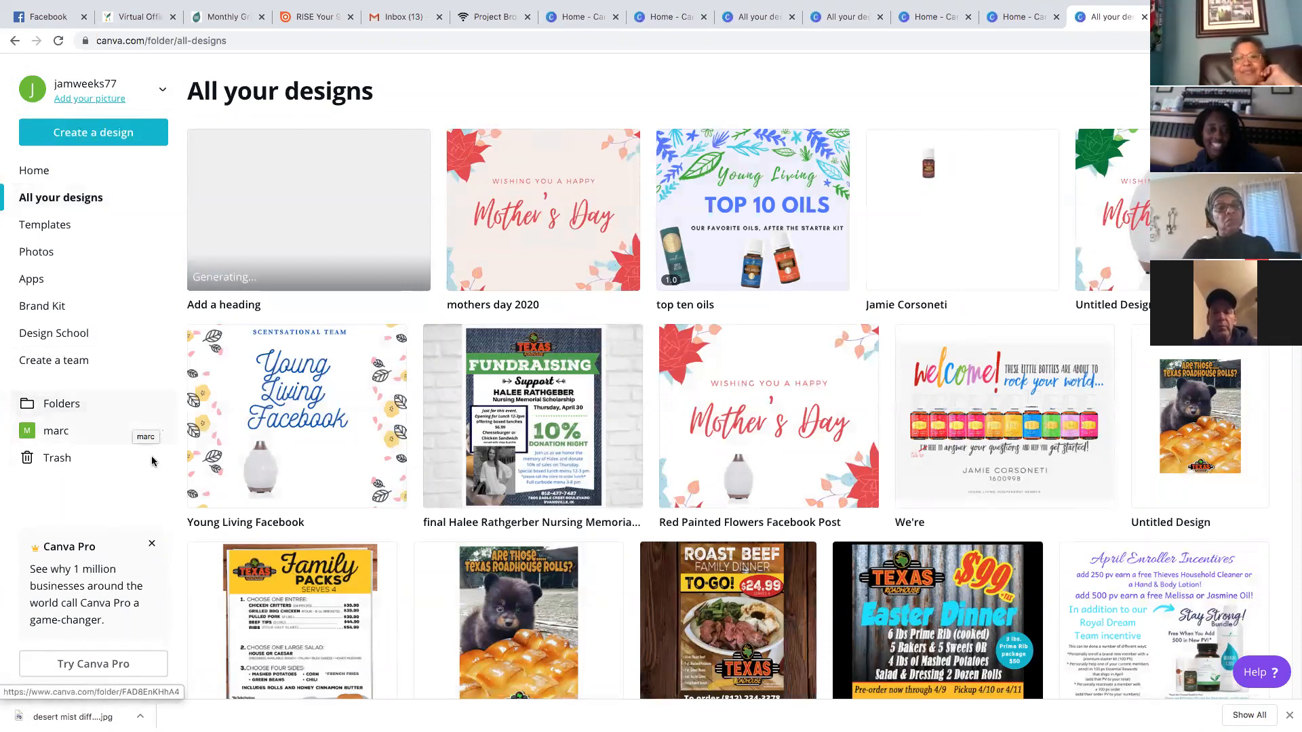
scroll(882, 424, down, 3)
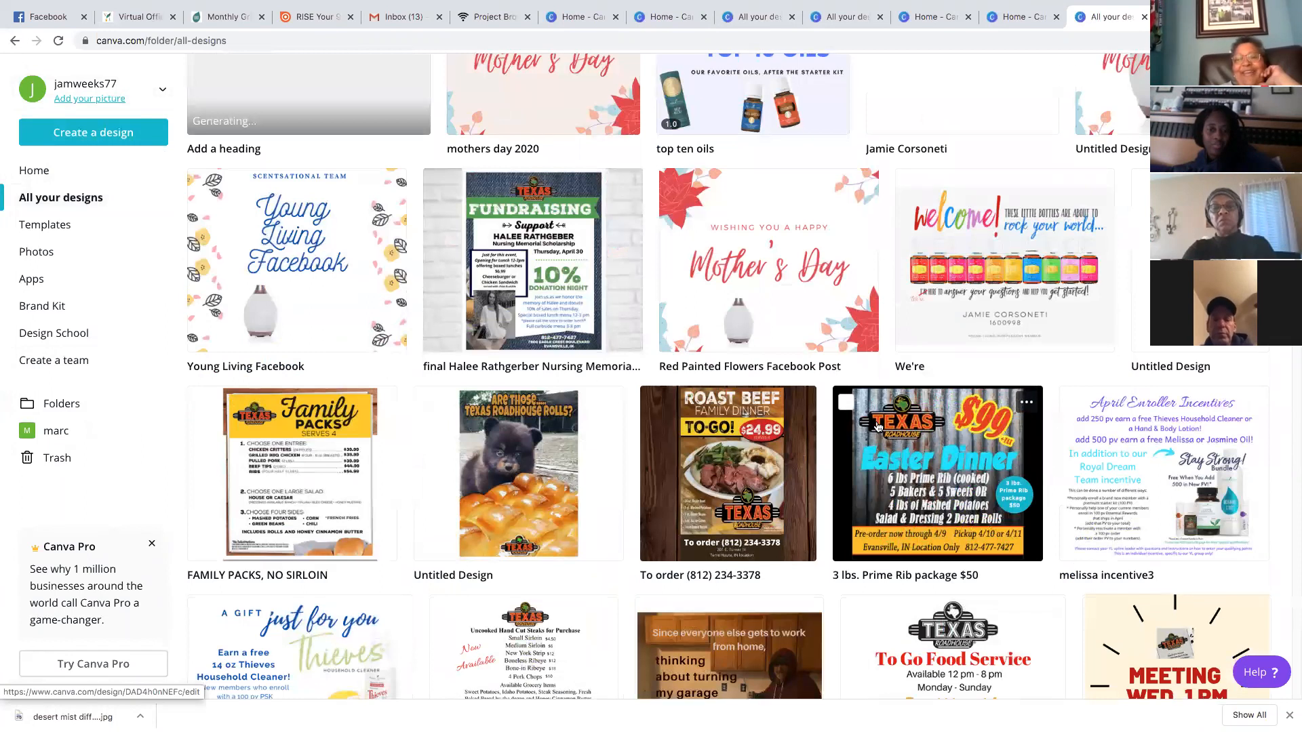
scroll(878, 426, down, 1)
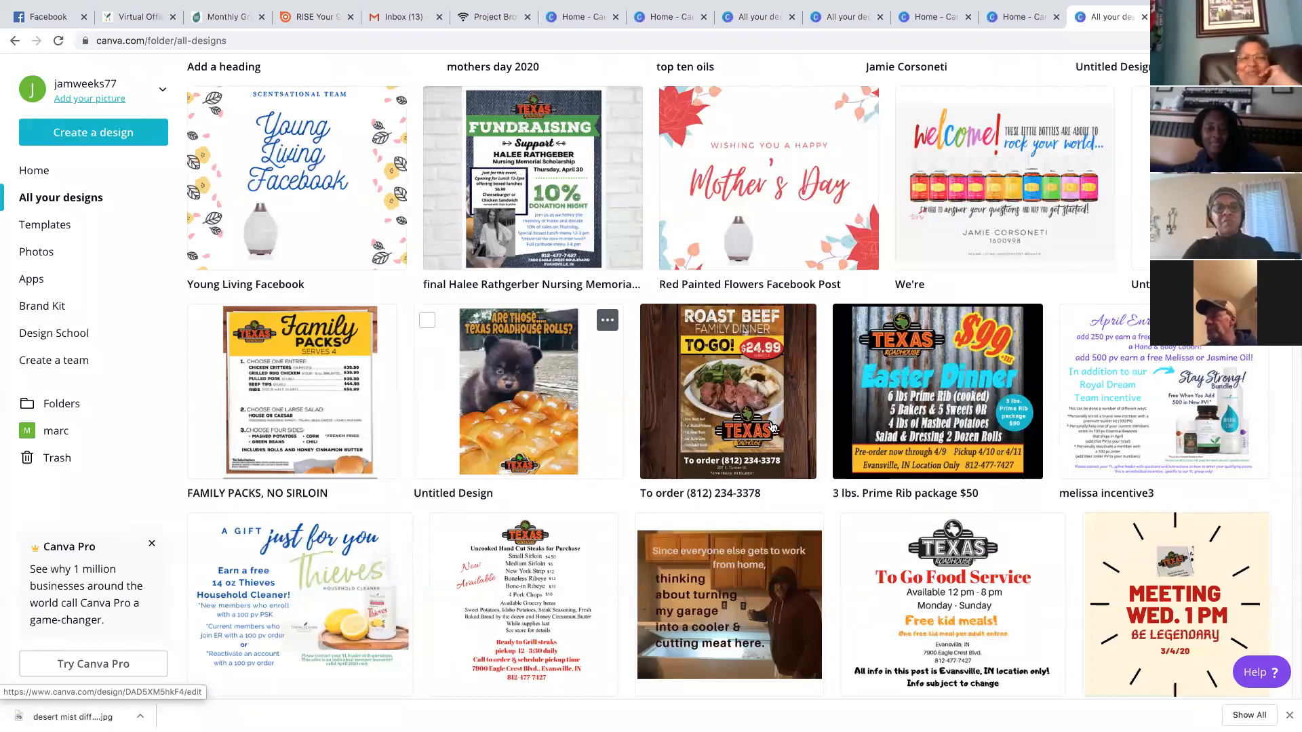
scroll(746, 413, down, 2)
scroll(546, 337, up, 4)
Open the Texas Roadhouse scholarship flyer, shift the lunch-offer text box left and slide the navy rectangle right
click(546, 337)
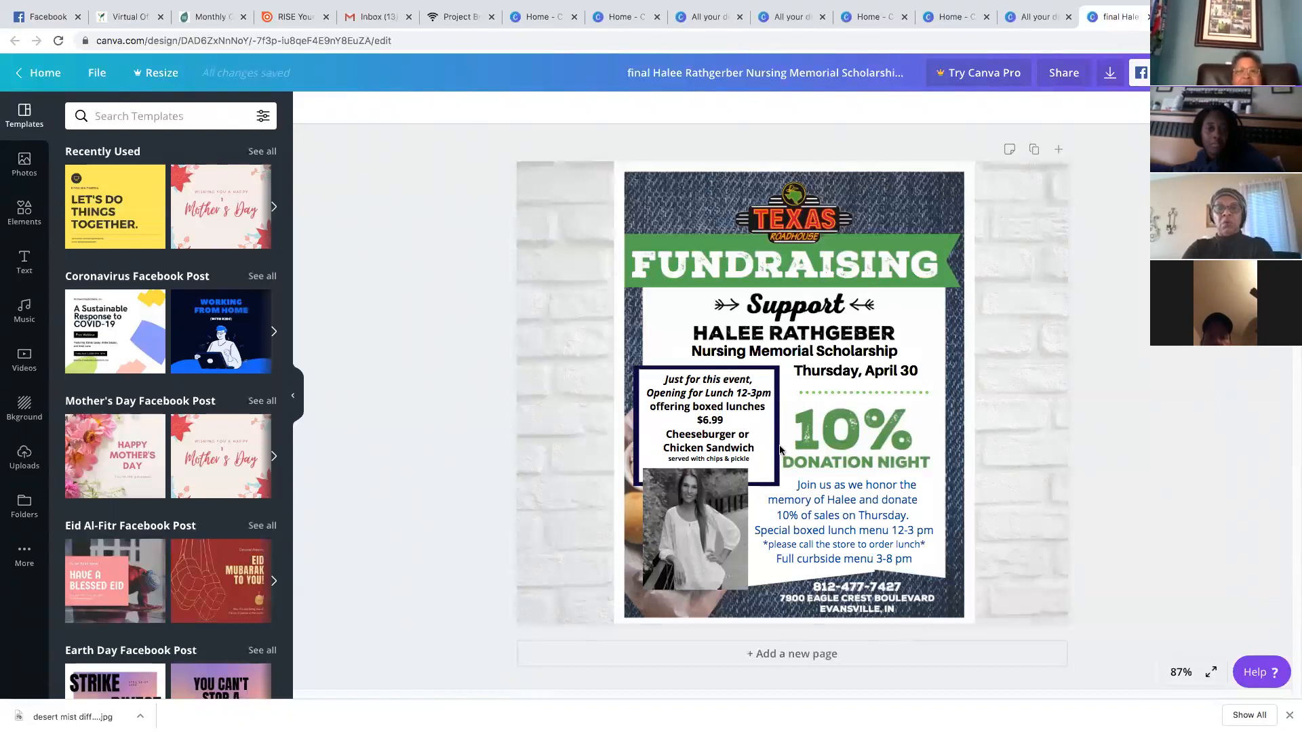
drag(762, 414, 716, 329)
click(670, 423)
drag(669, 423, 807, 419)
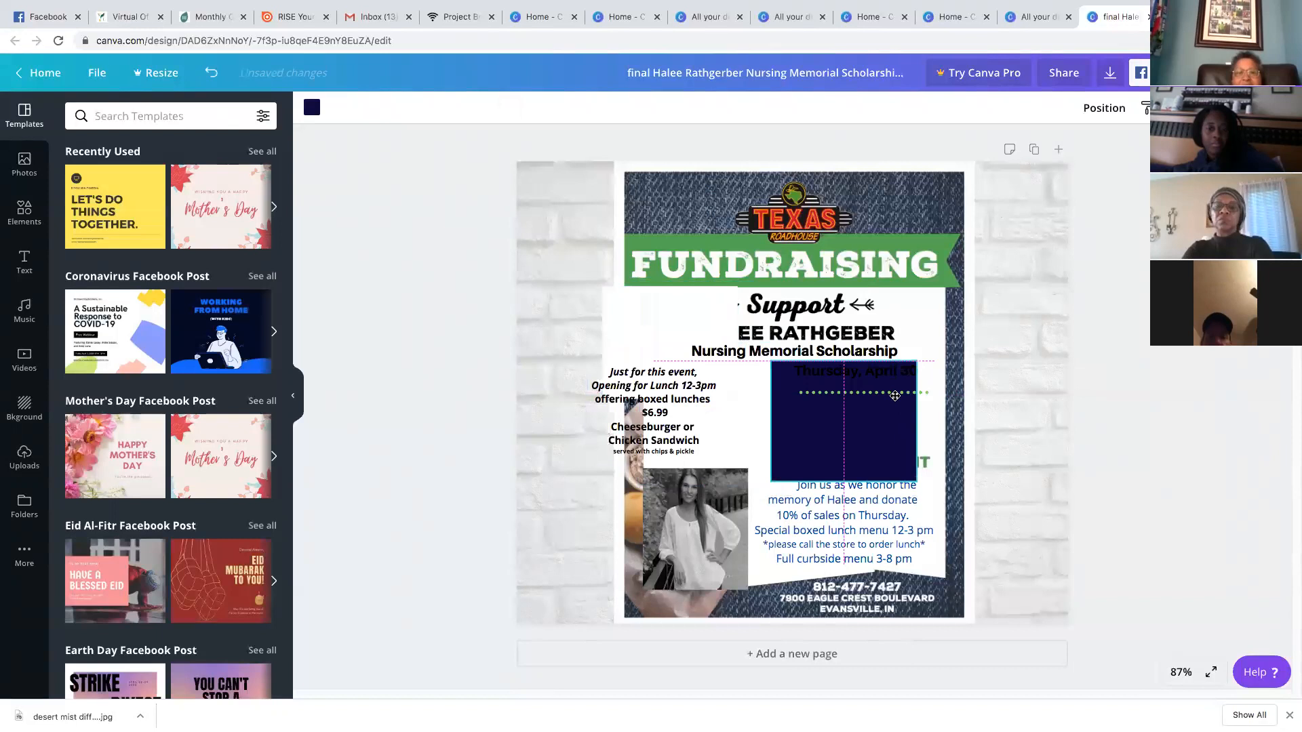